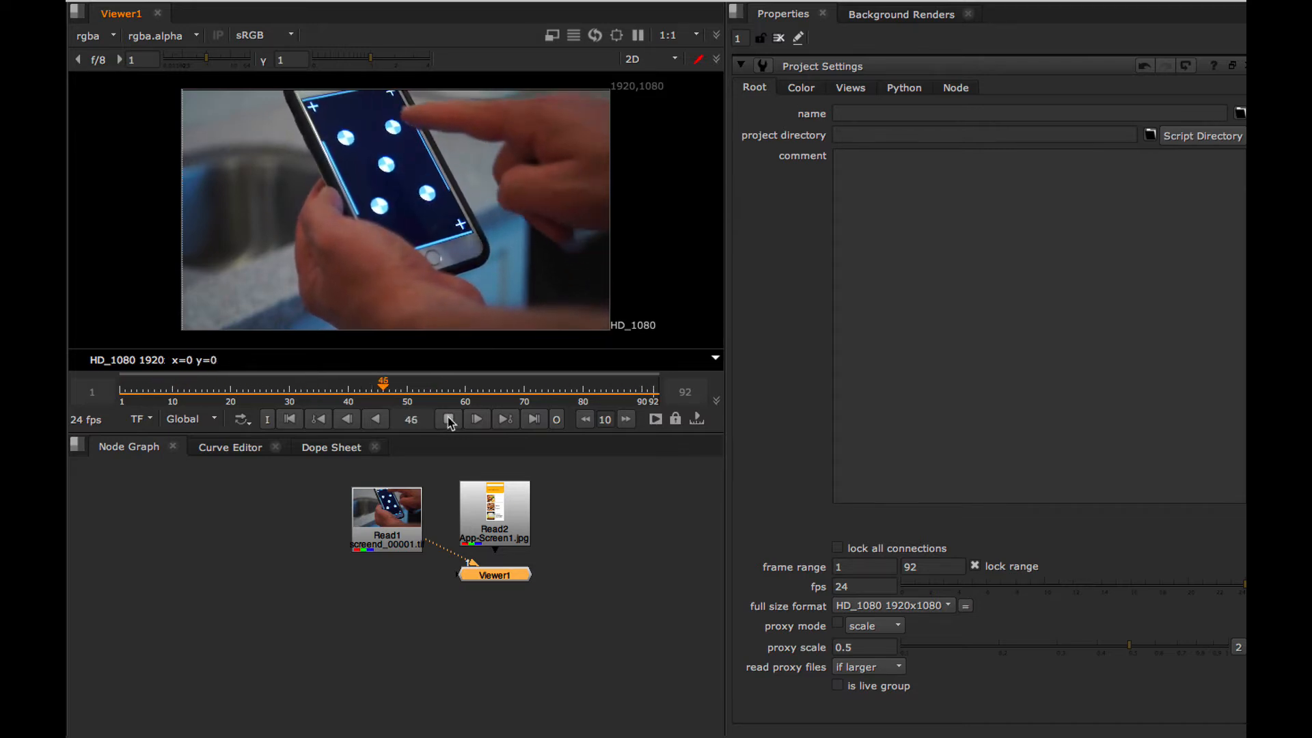
Stop playback and scrub through the phone footage to examine the hand and screen movement, ending at frame 1.
key(k)
drag(395, 387, 573, 393)
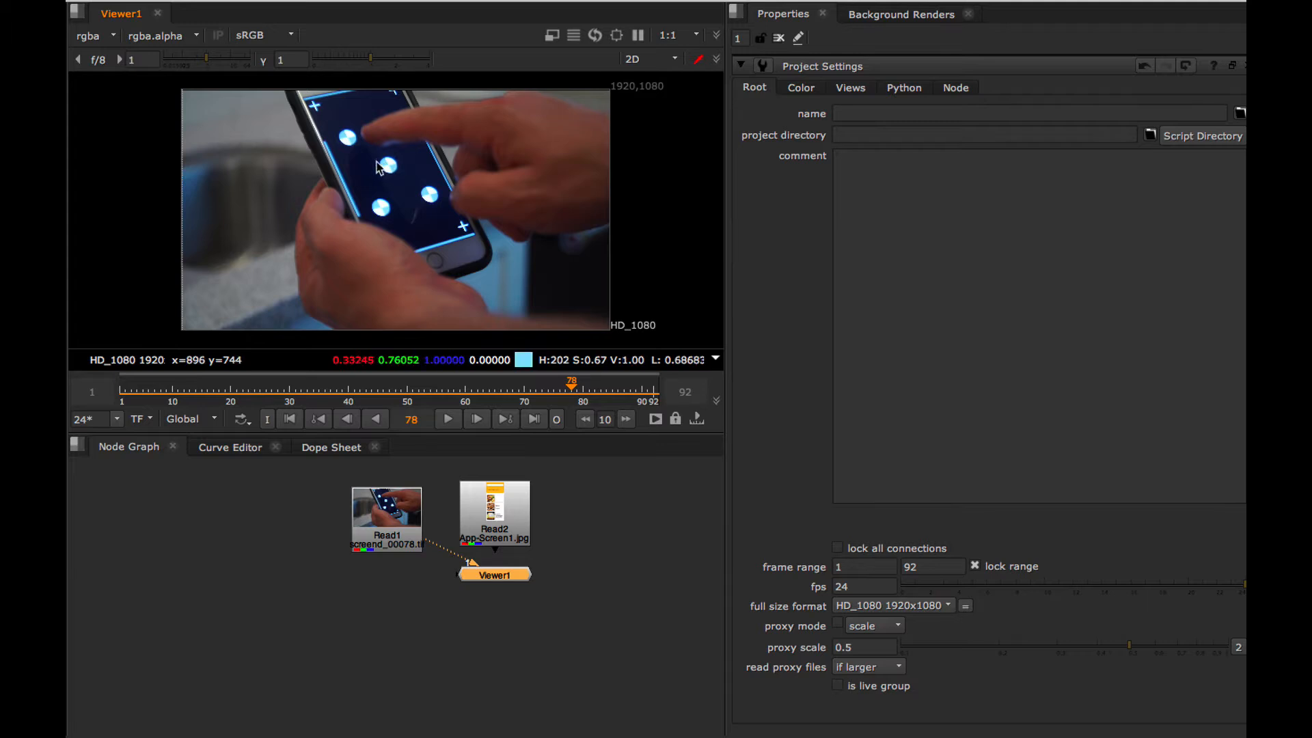
drag(572, 388, 166, 386)
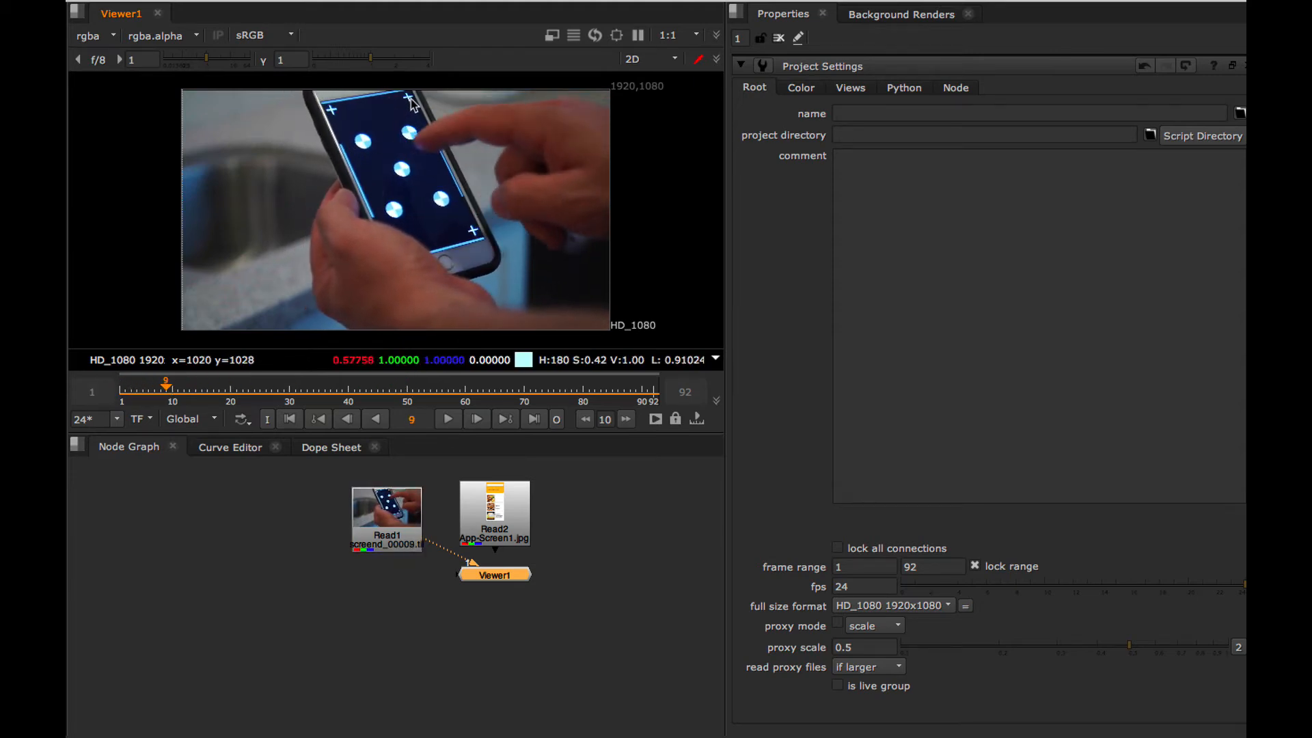
drag(172, 386, 121, 422)
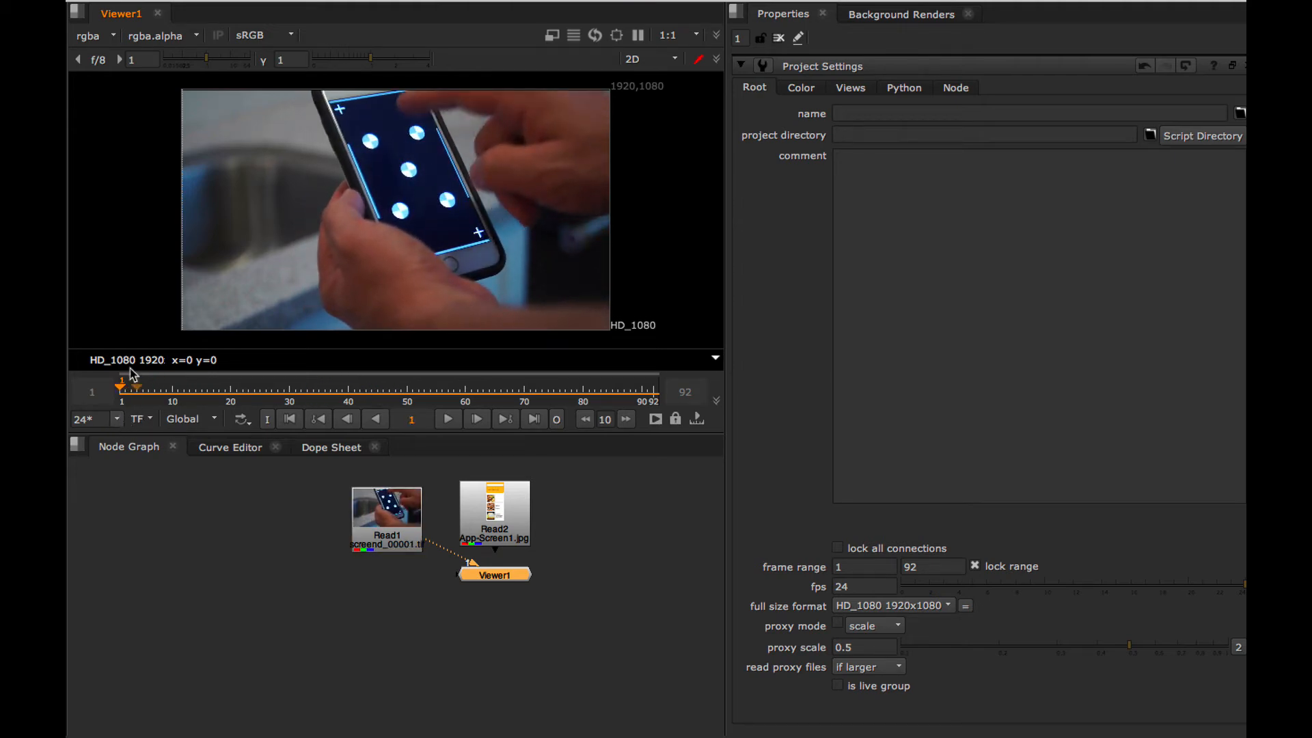
Reposition the Viewer1 node below Read1 in the node graph.
click(401, 529)
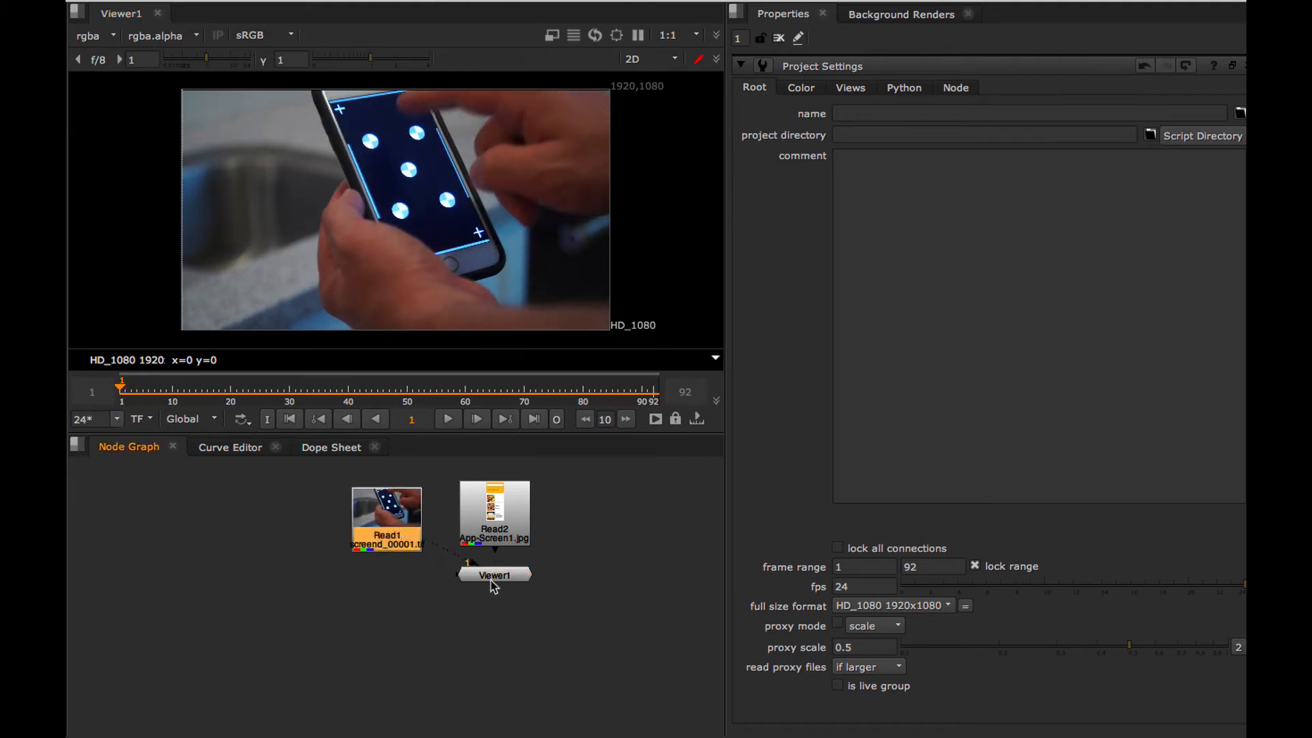
drag(494, 586, 356, 624)
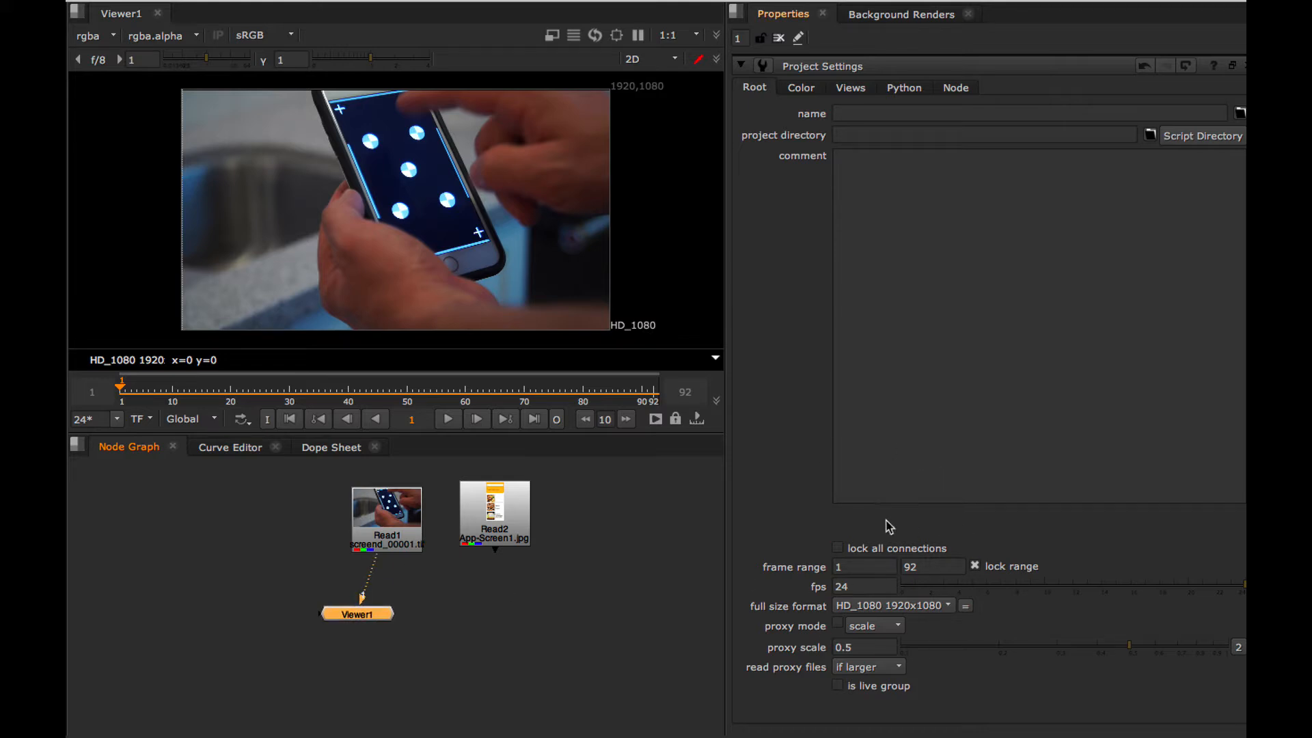
click(741, 37)
click(415, 565)
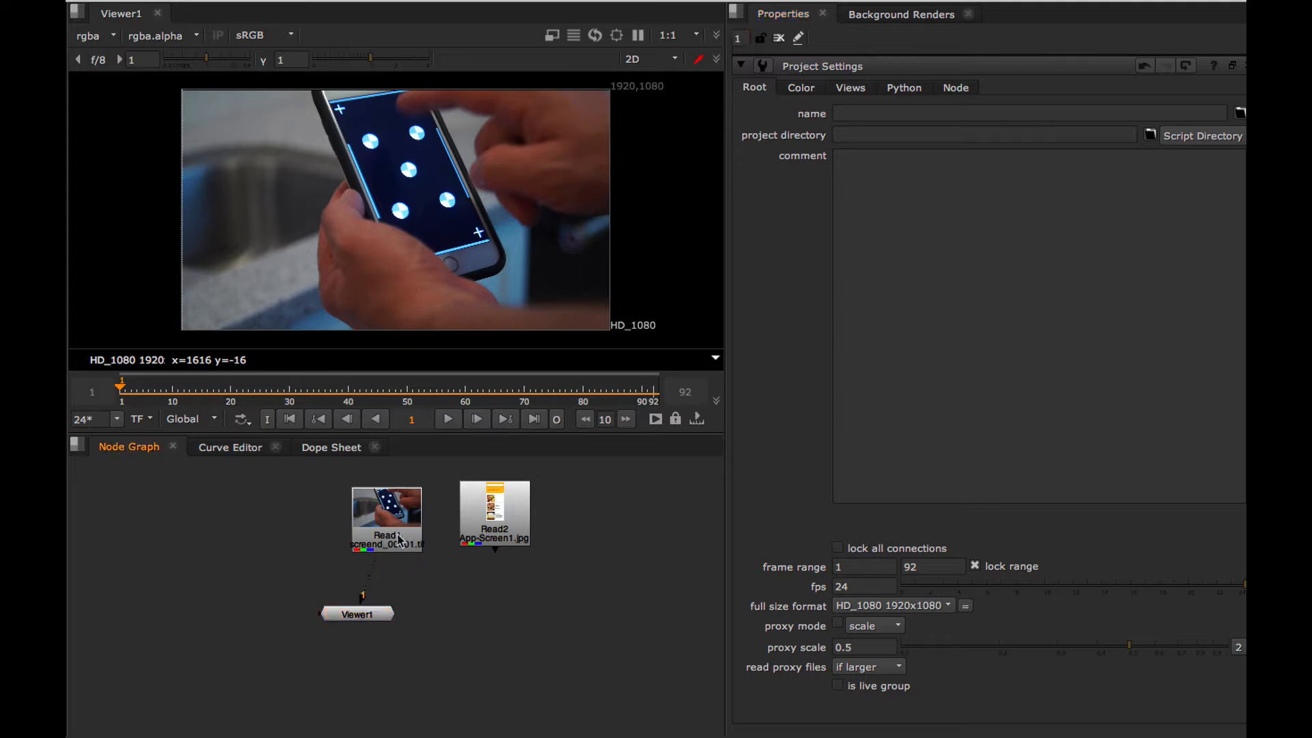
Add a PlanarTracker node after the Read1 footage and space it evenly between Read1 and Viewer1.
click(394, 529)
key(Tab)
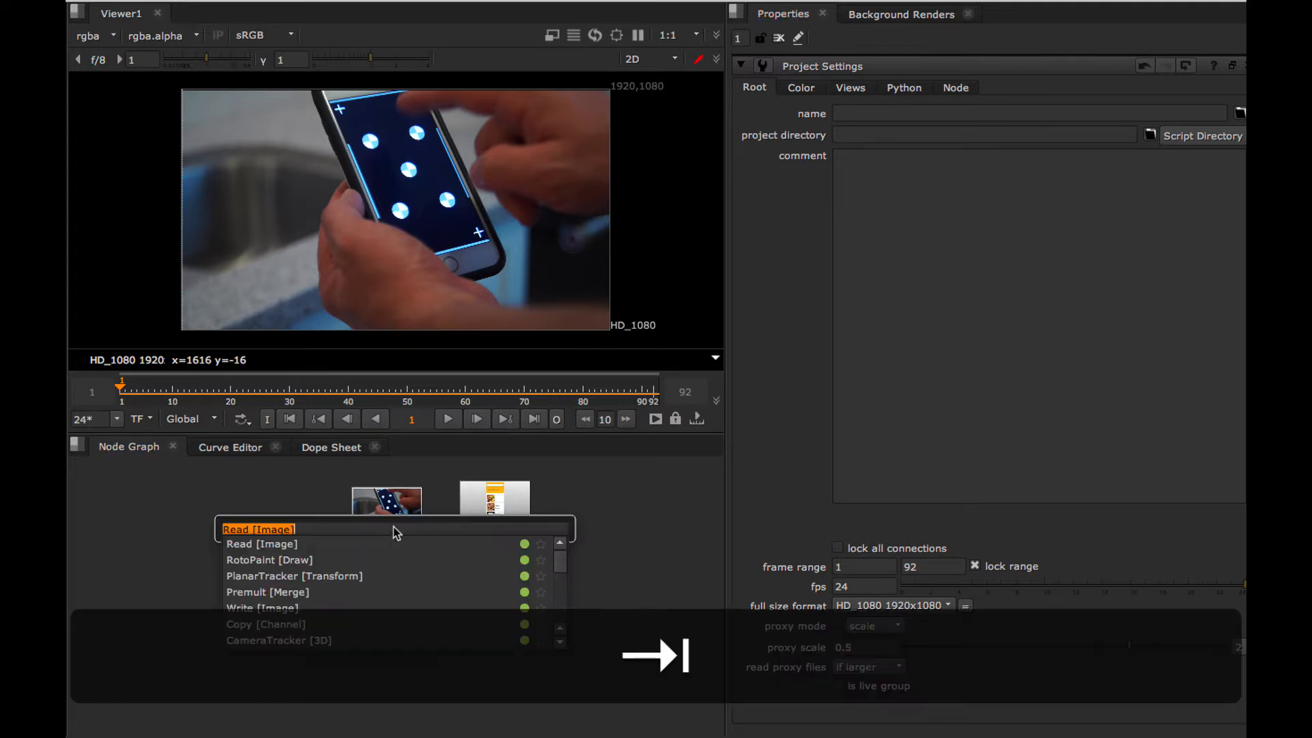
text(plan)
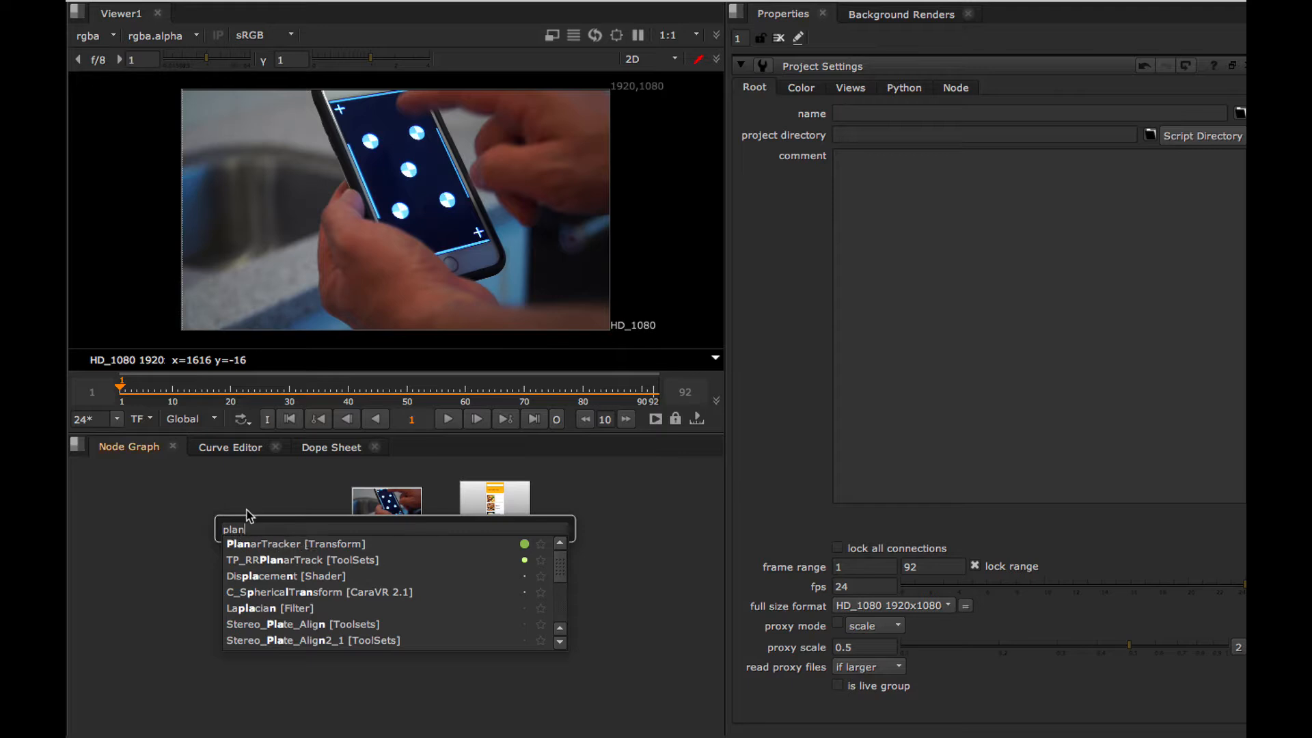
click(259, 544)
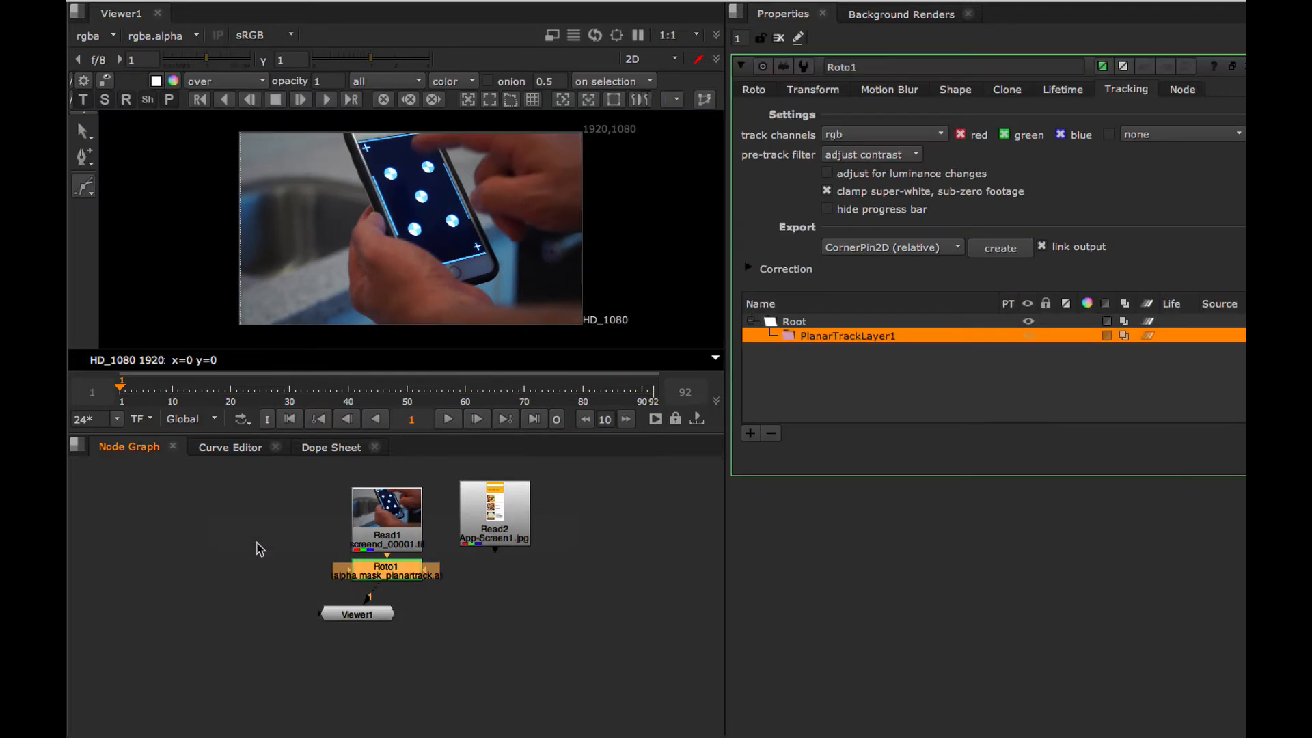
drag(362, 624, 382, 642)
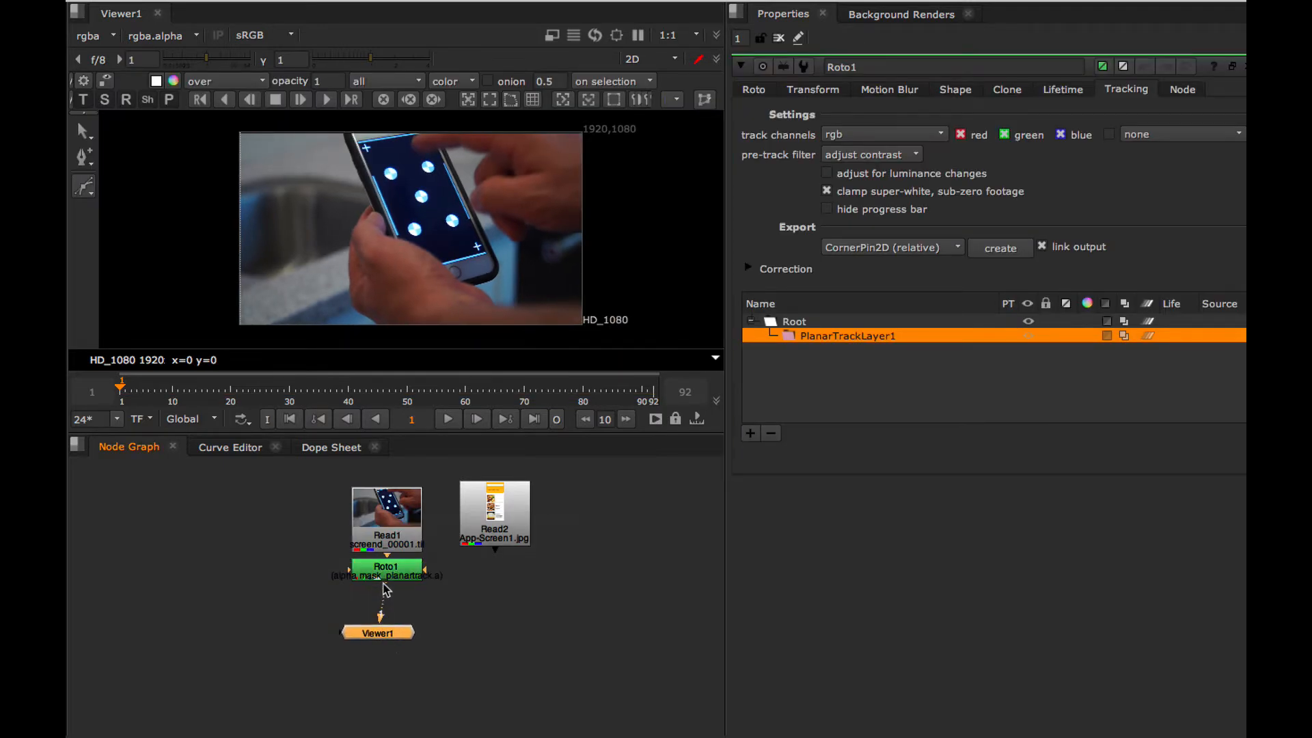
drag(388, 580, 387, 591)
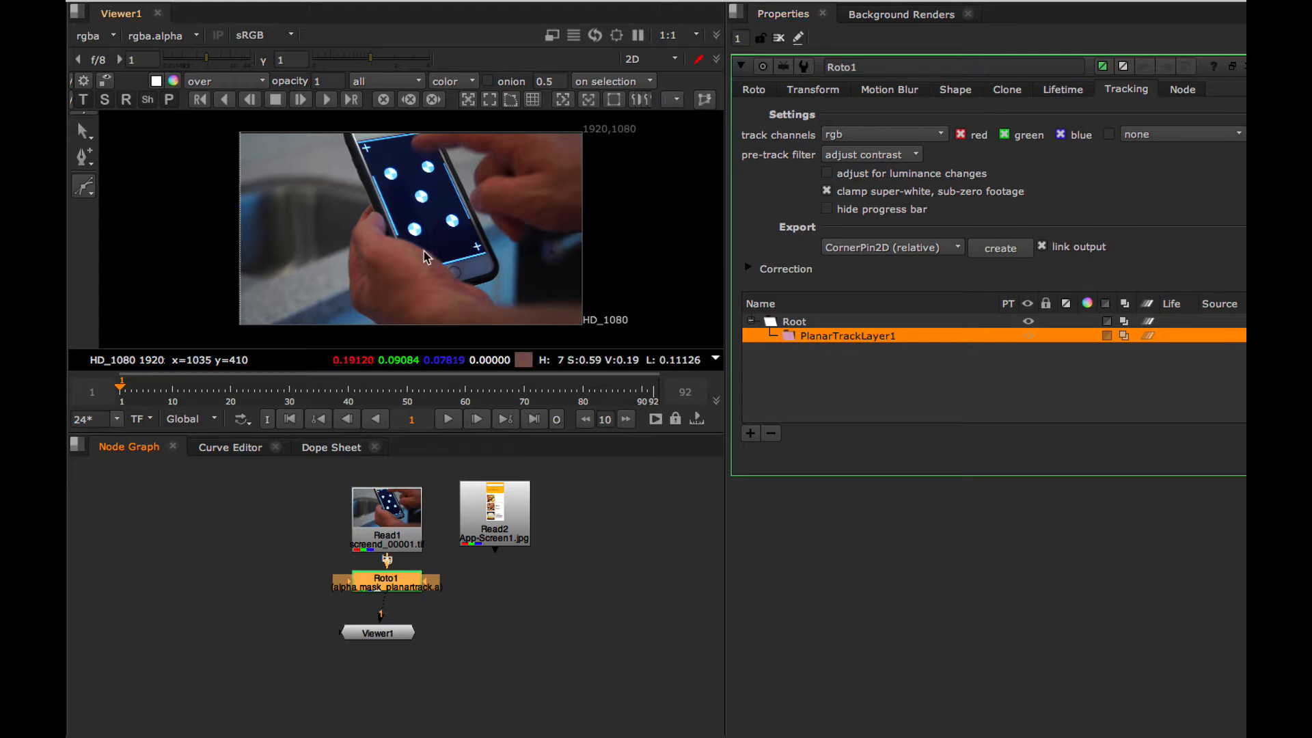
At frame 1, start the planar tracking shape along the phone screen's top, left and bottom edges, keeping the thumb outside.
key(equal)
key(equal)
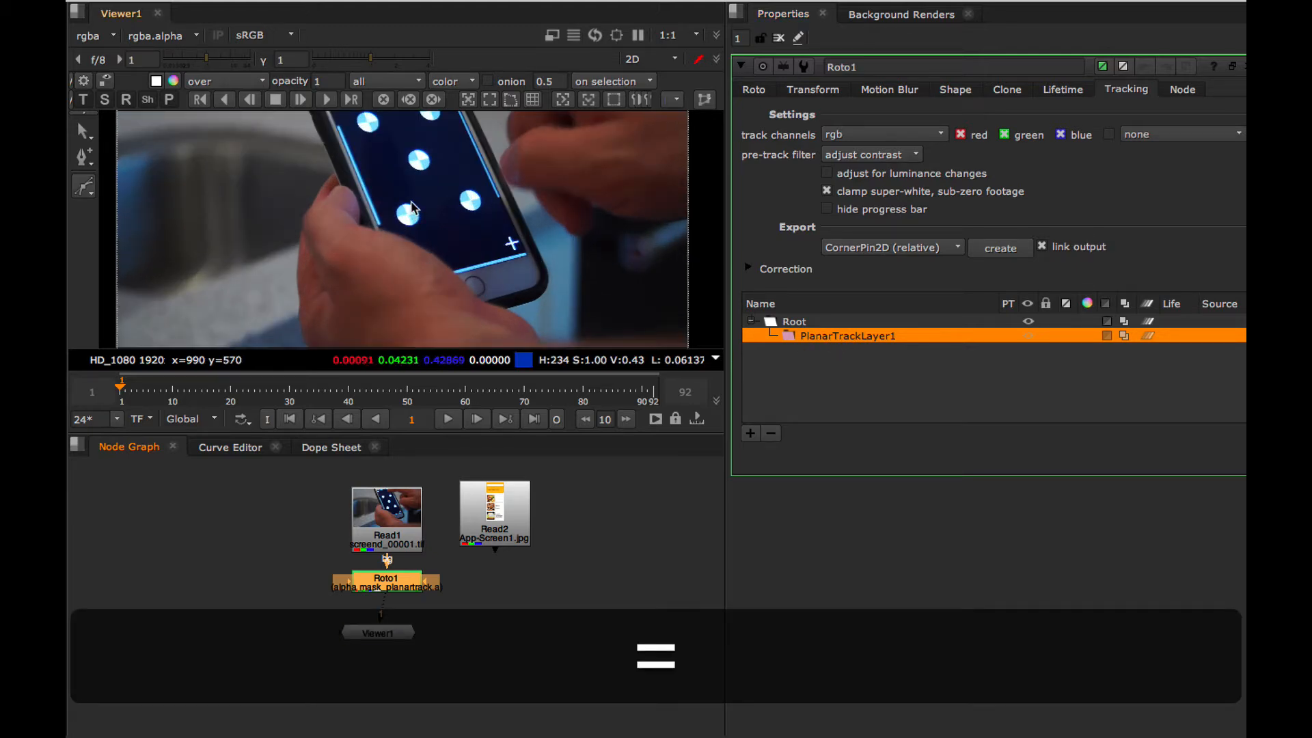
alt+drag(411, 193, 372, 277)
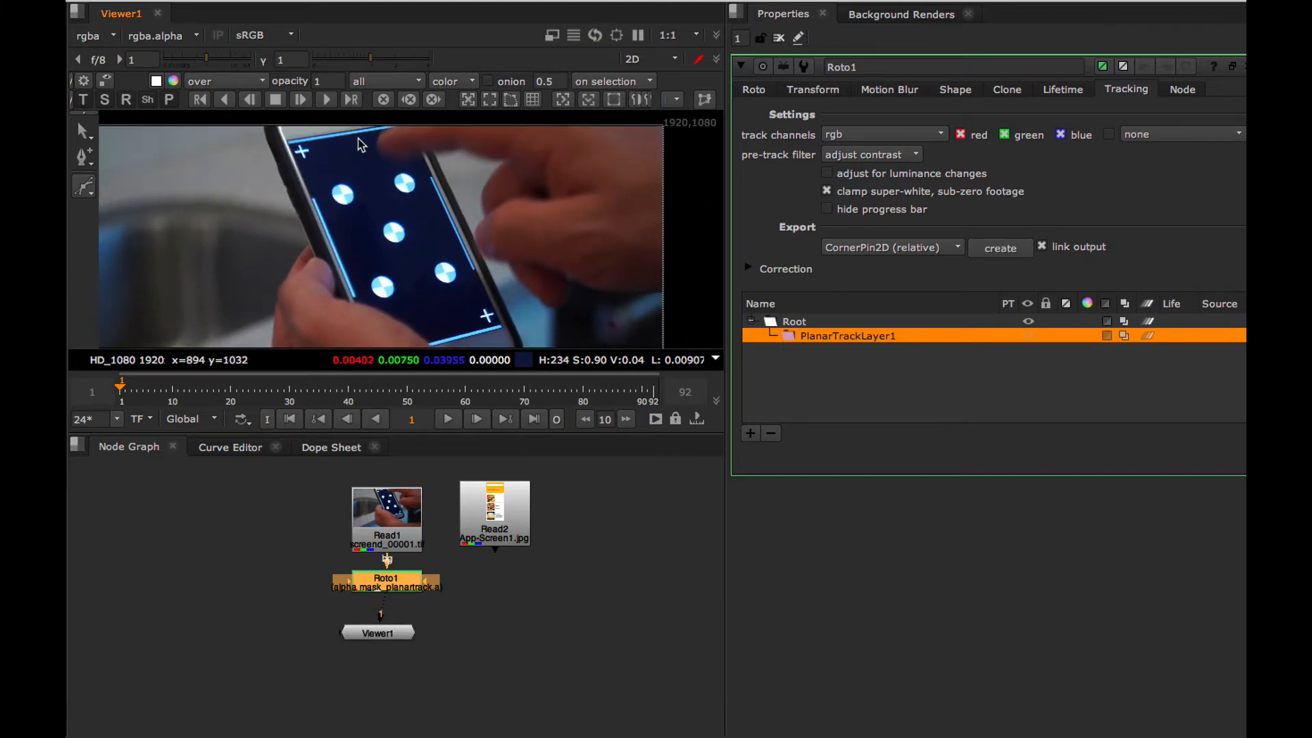
click(365, 132)
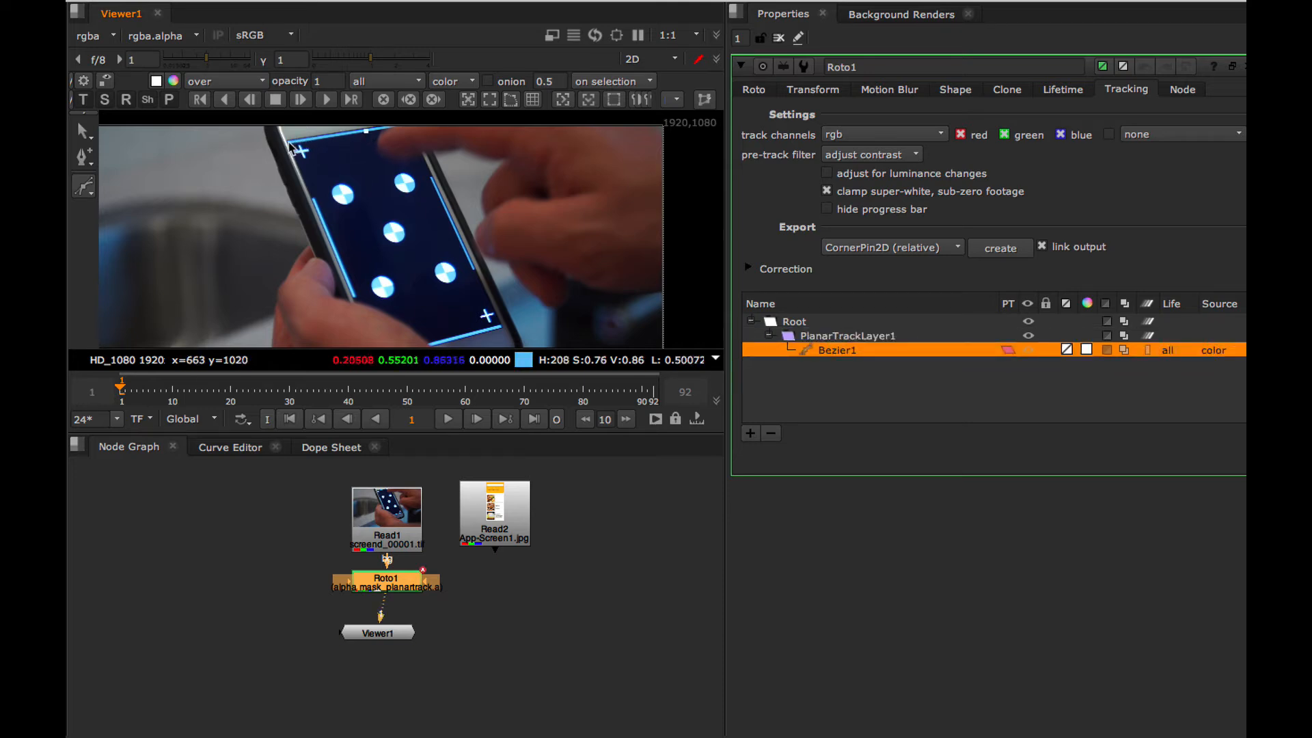
click(289, 140)
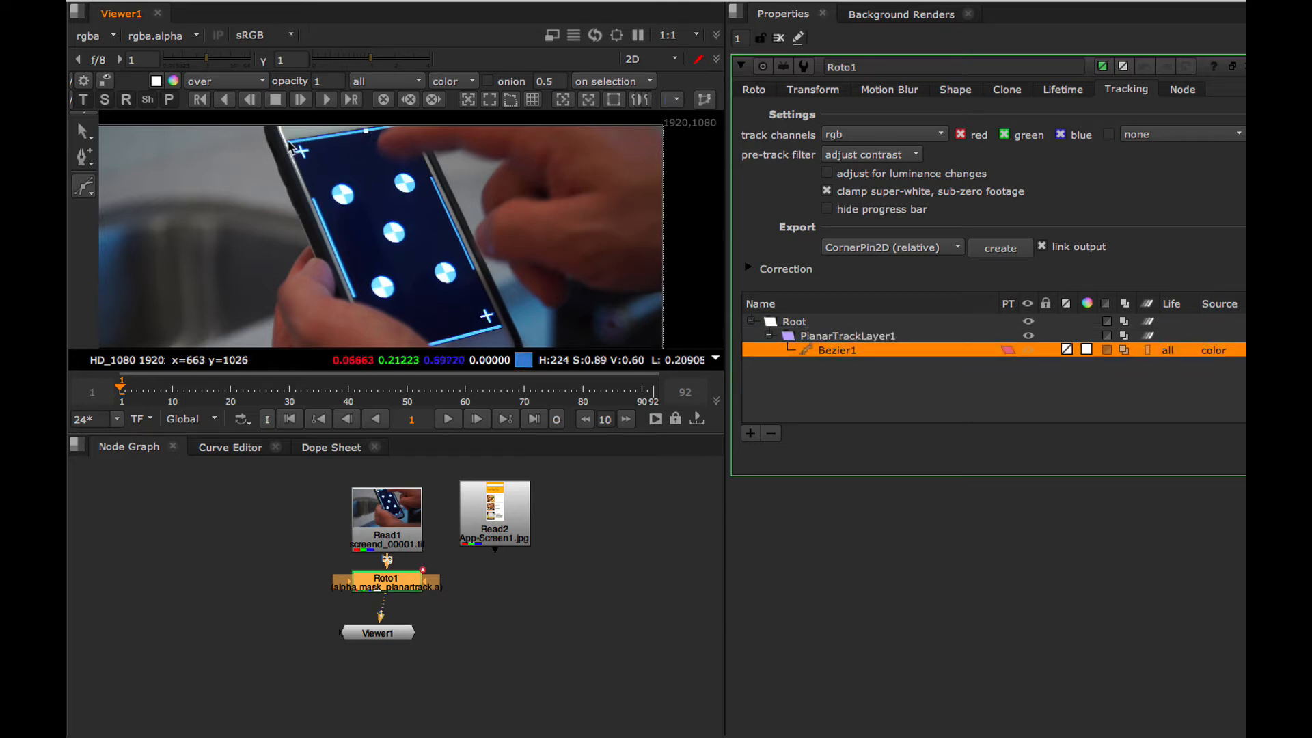
click(353, 296)
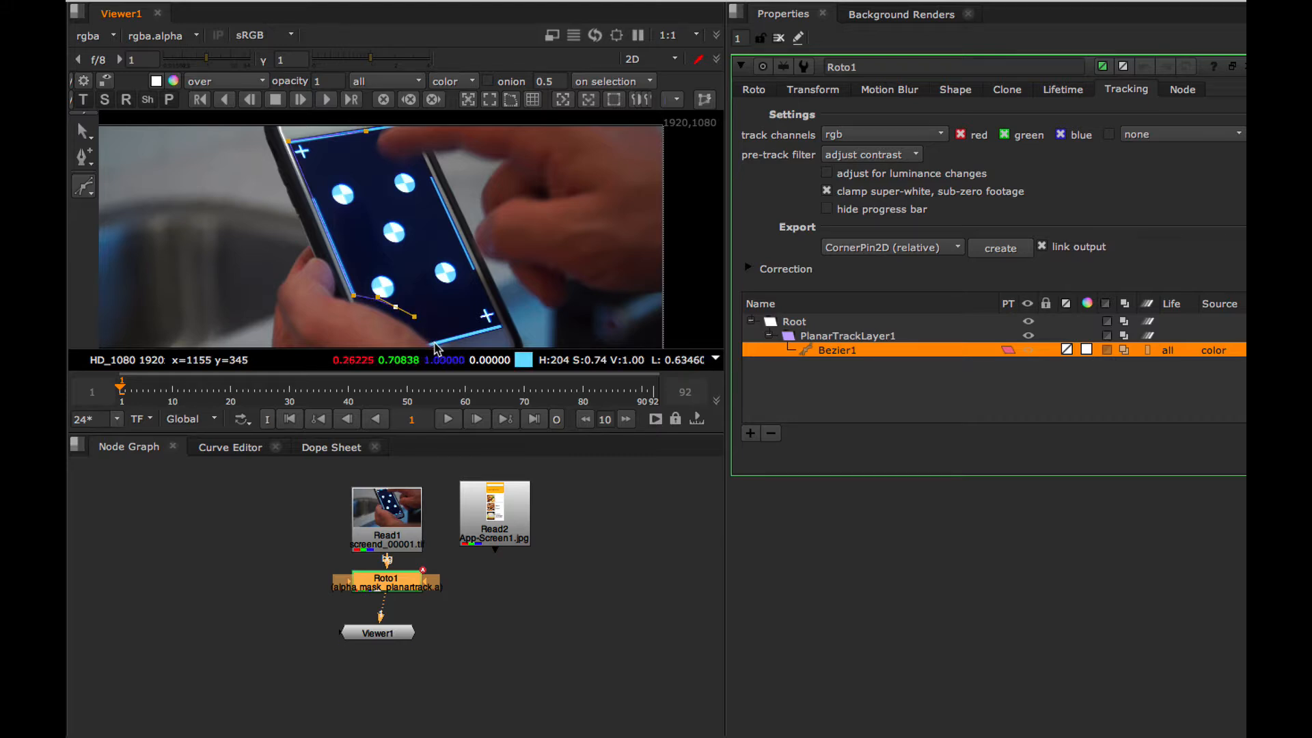
click(434, 343)
click(499, 327)
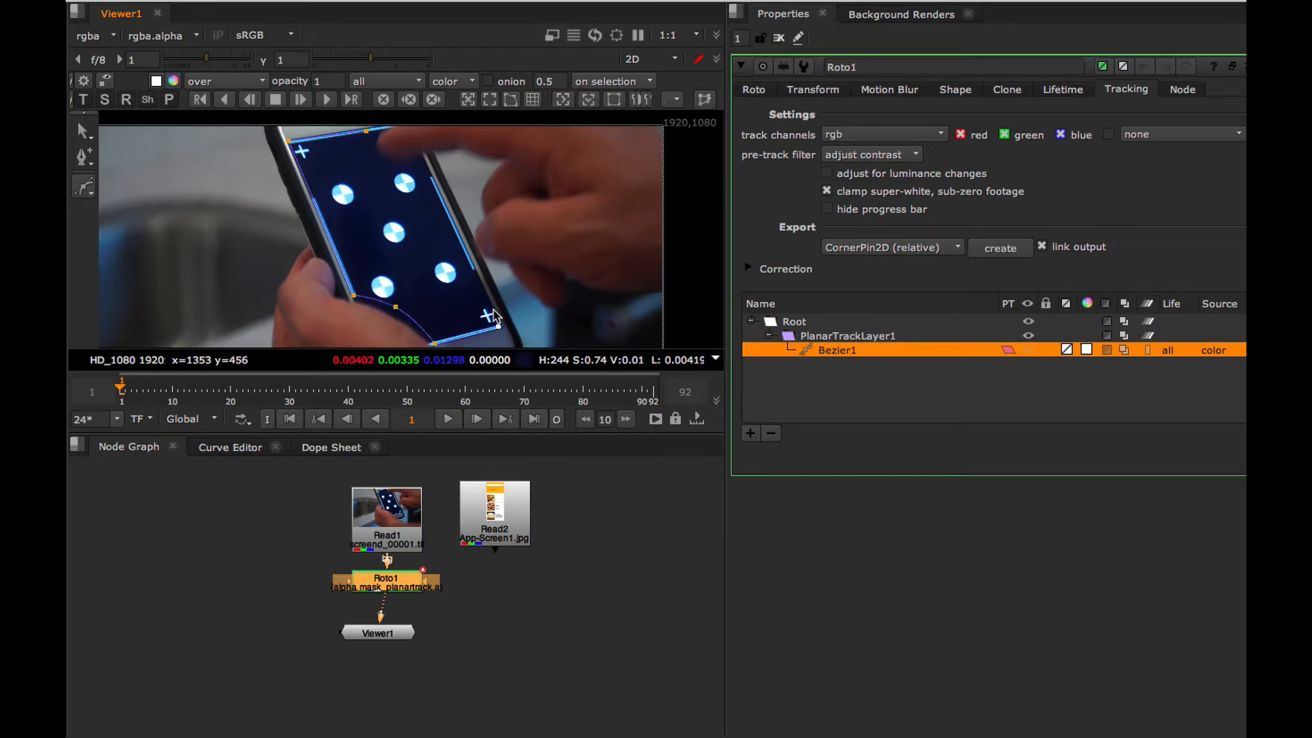
click(488, 305)
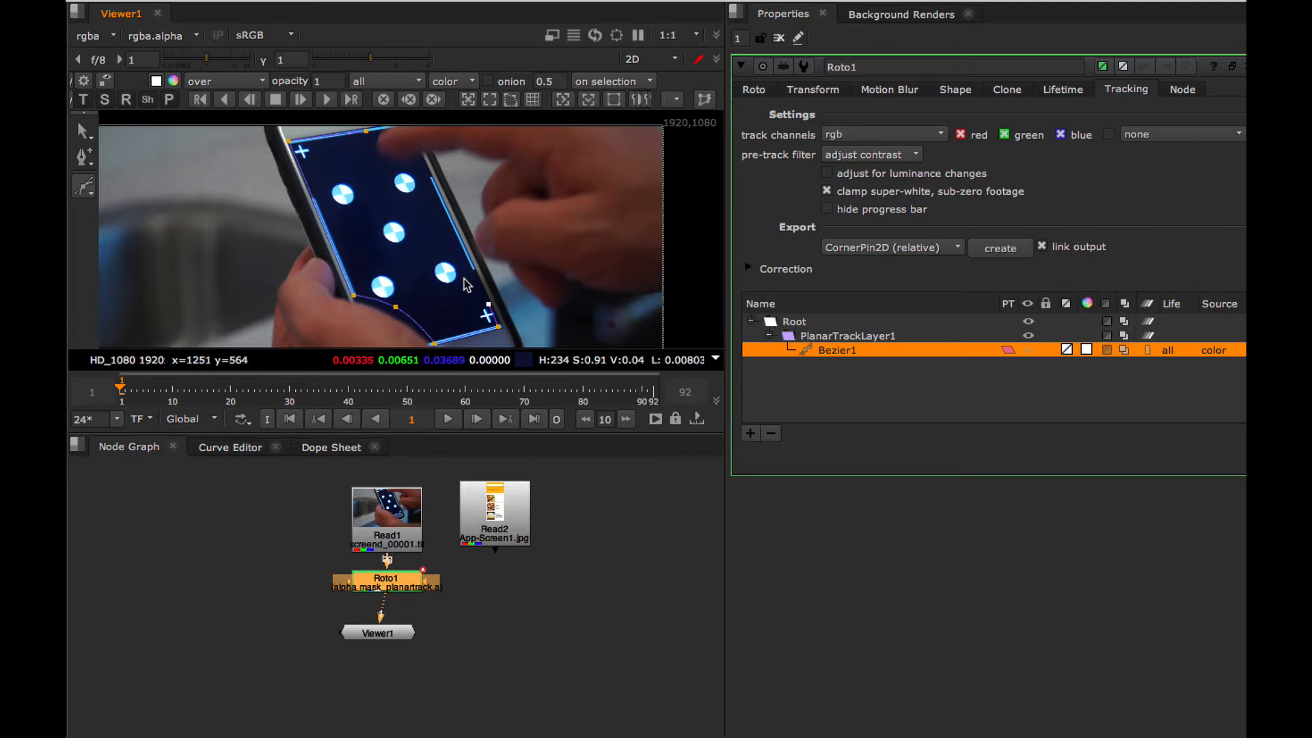
Close the tracking shape diagonally across the phone screen, leaving out the area the finger crosses, and track it forward to frame 92.
click(464, 276)
click(439, 261)
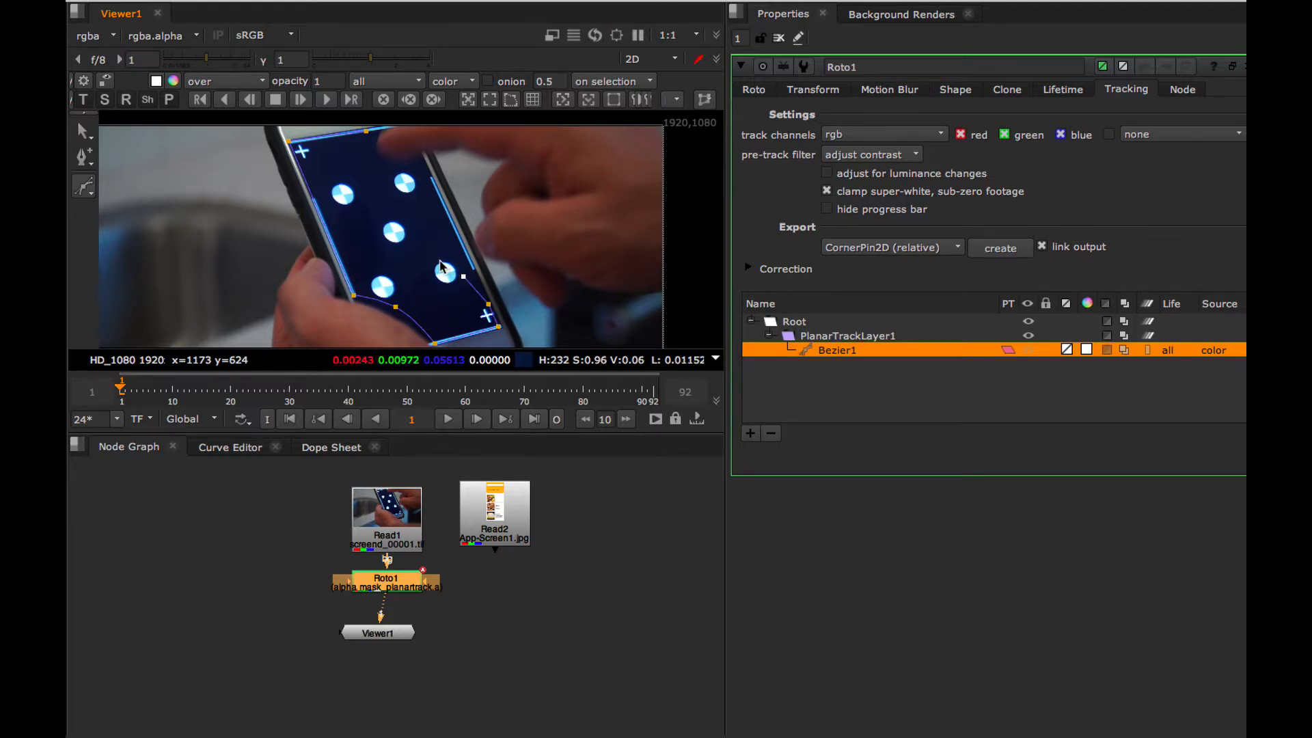
click(401, 223)
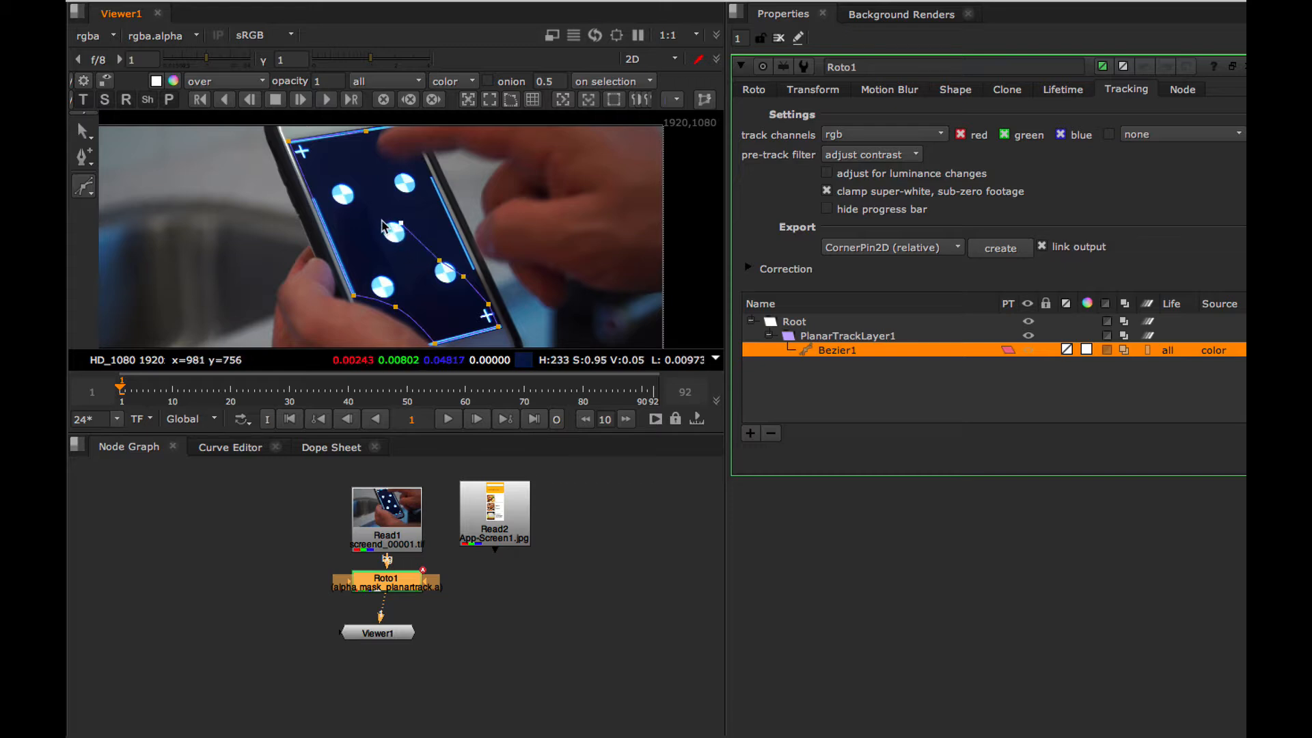
click(369, 213)
click(355, 182)
click(343, 159)
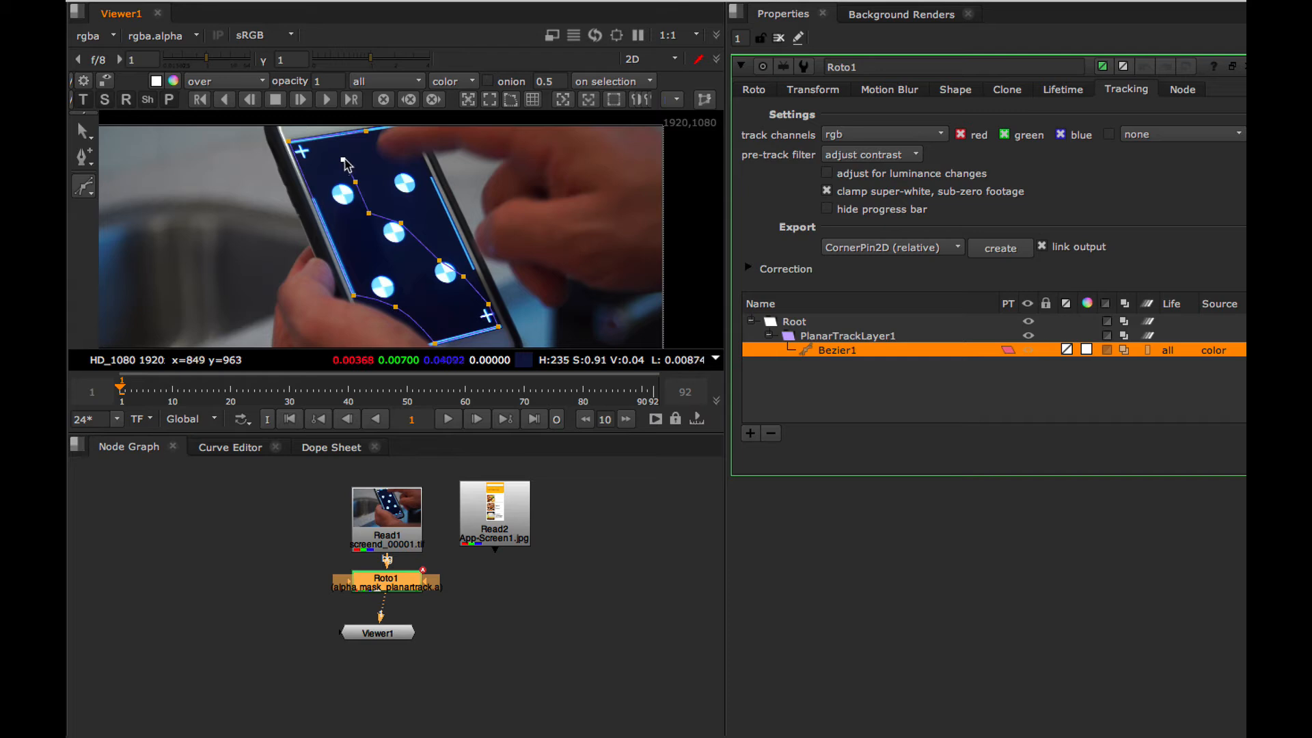
click(367, 131)
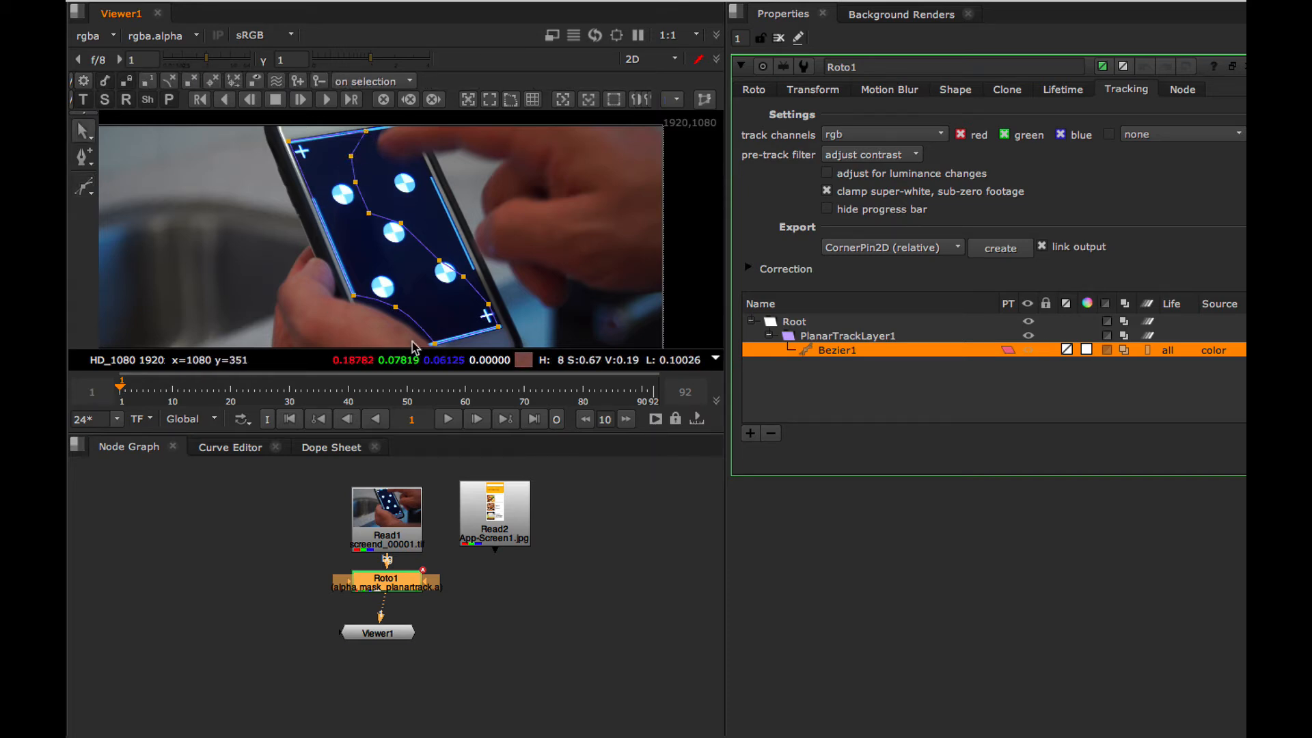
click(323, 101)
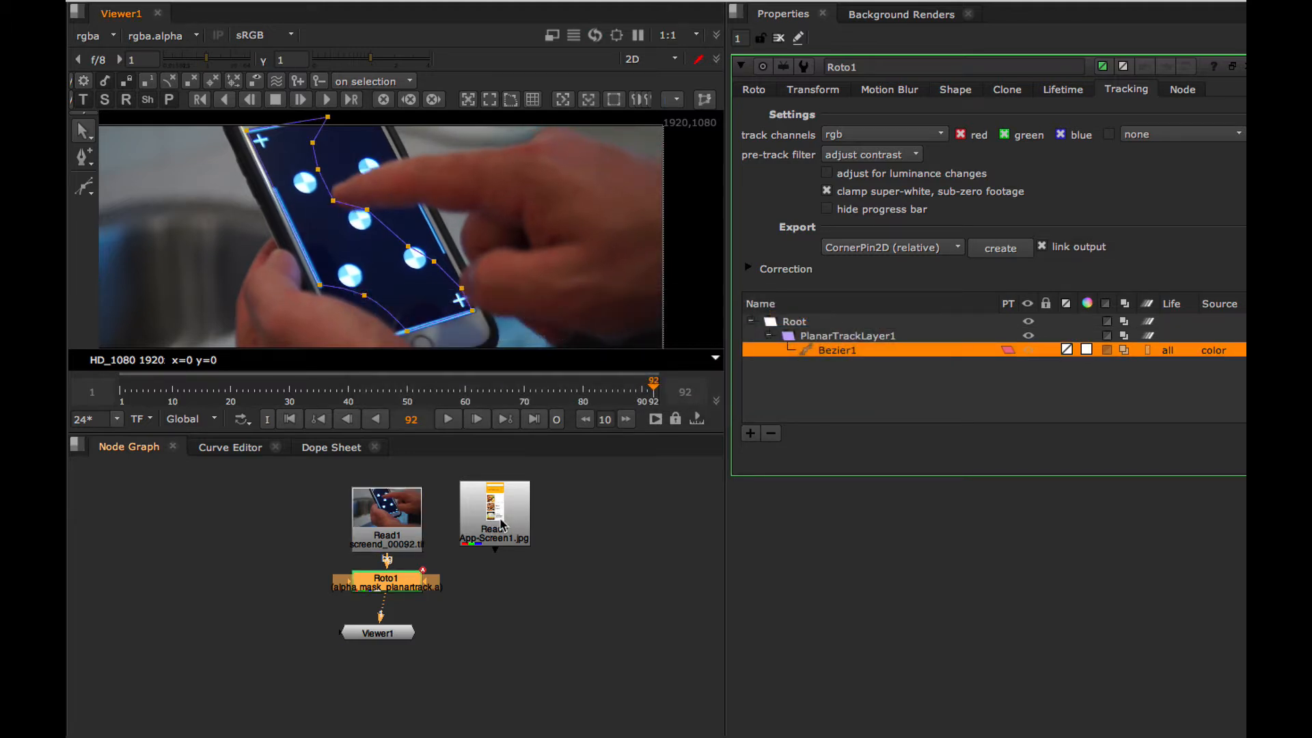
Move Read2 aside, add a Reformat node after it and set the resize type to distort.
drag(506, 516, 561, 517)
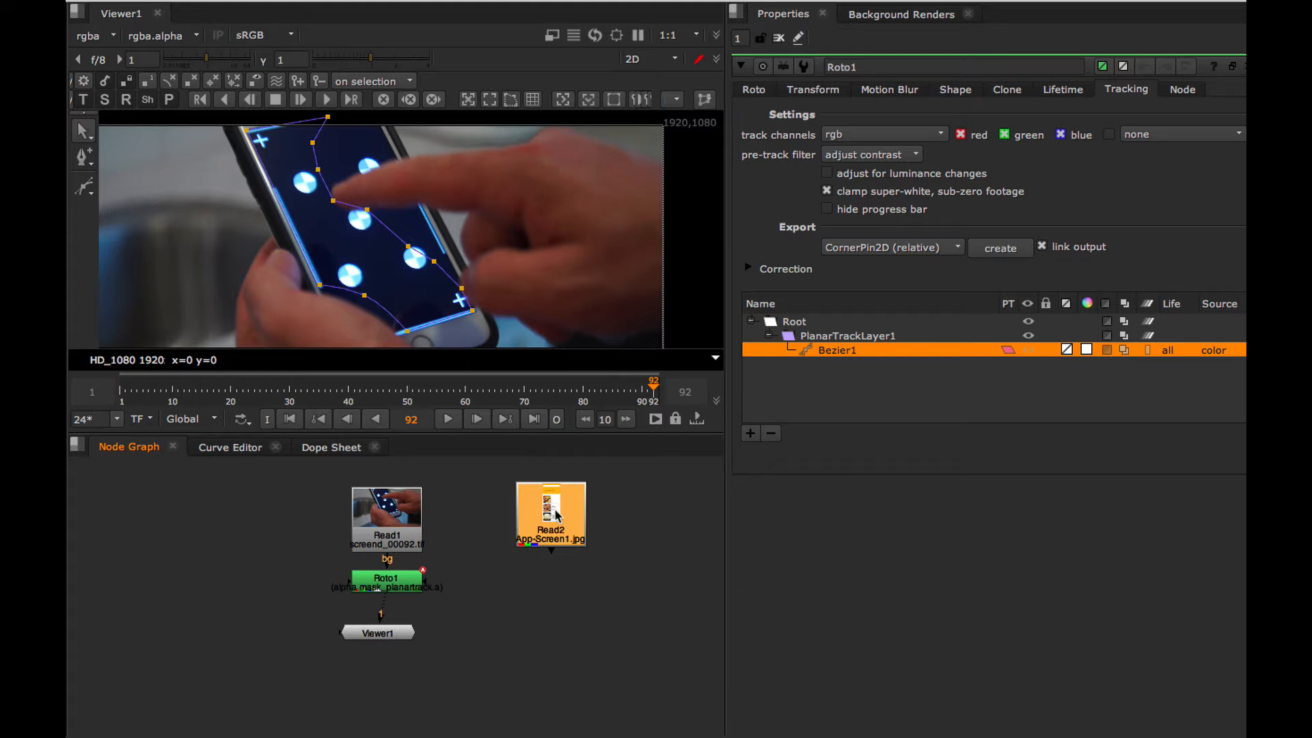
key(Tab)
text(r)
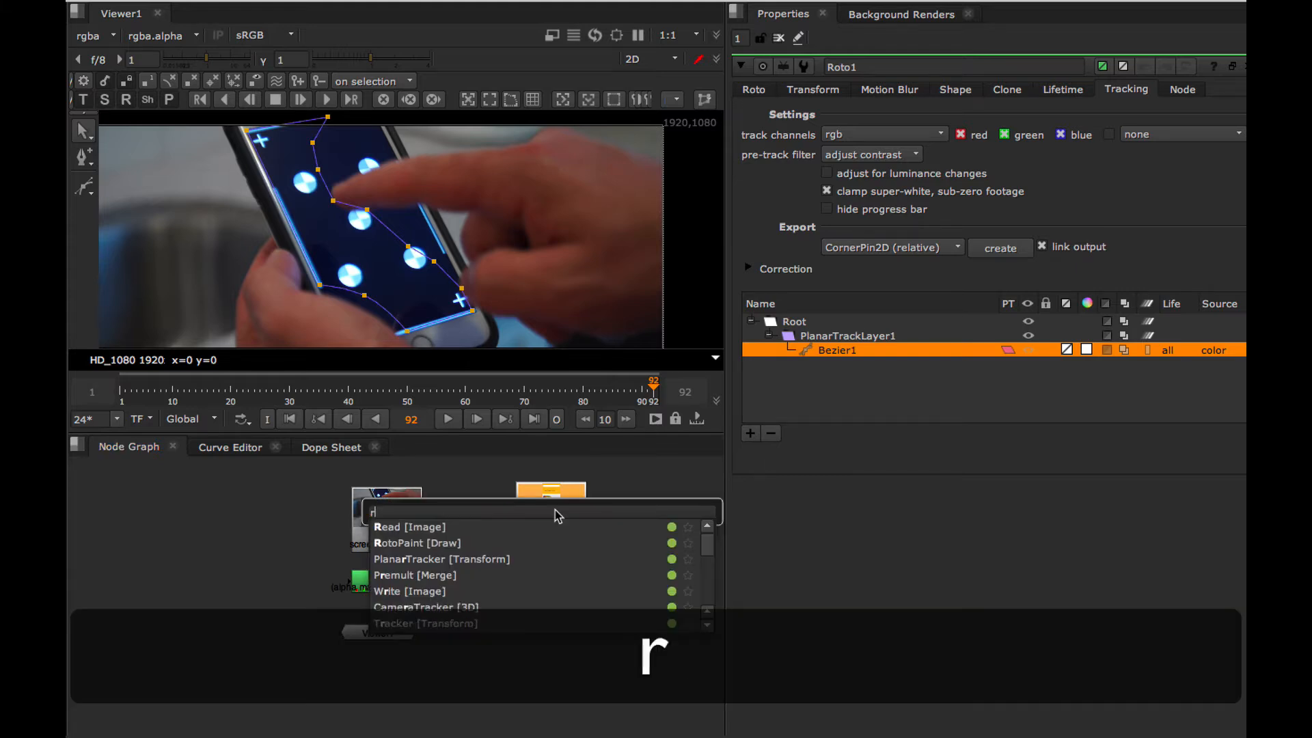
text(eformat)
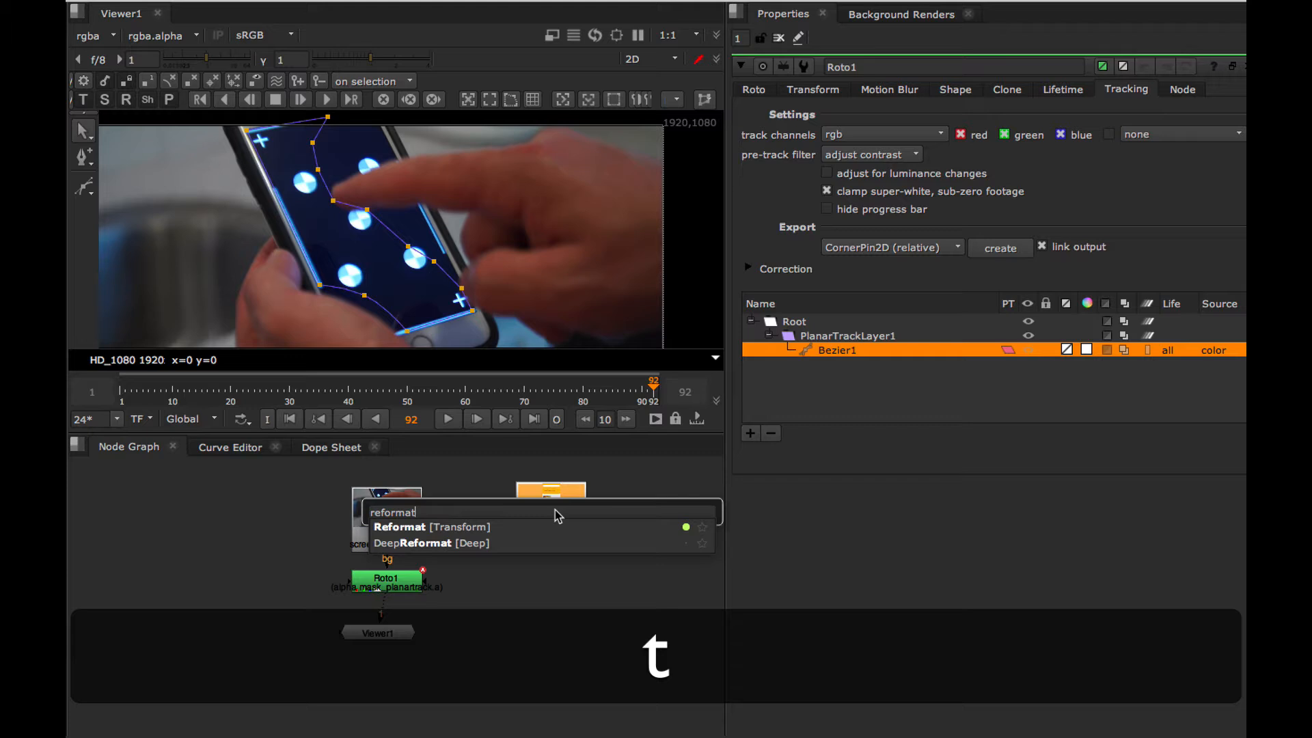
click(462, 531)
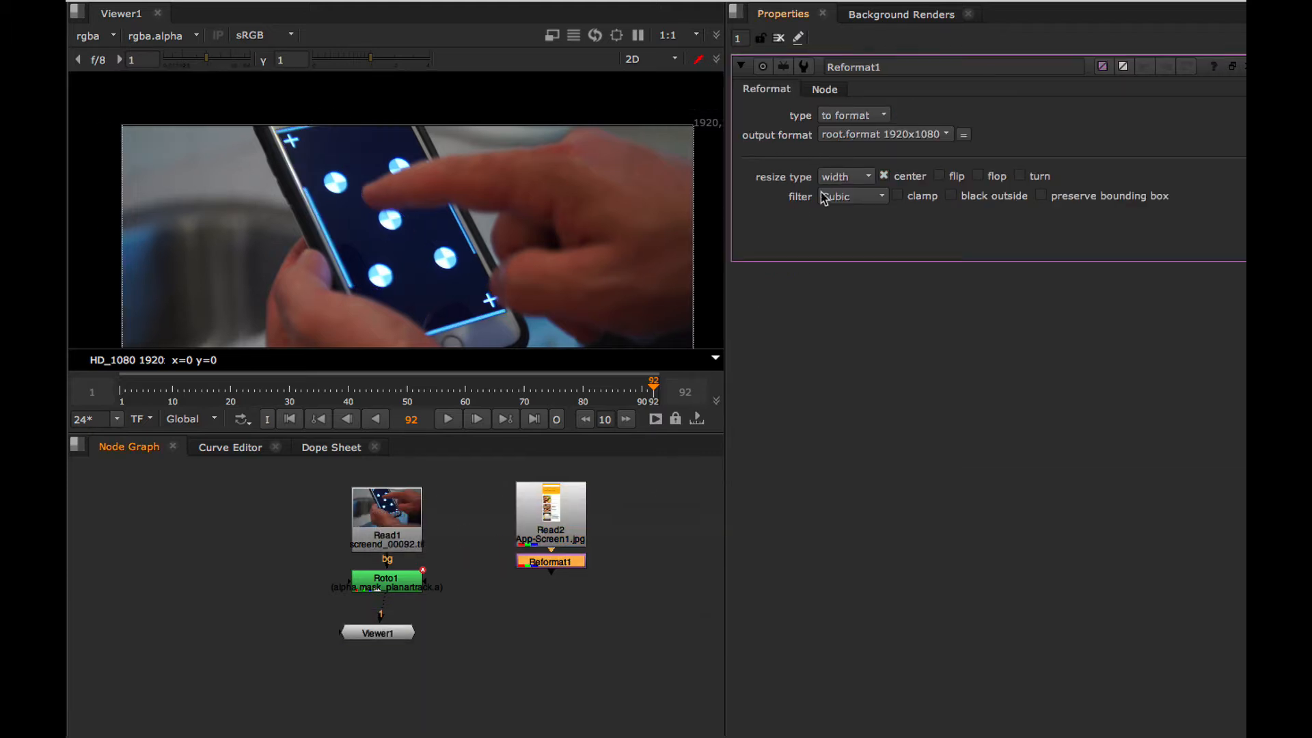
click(846, 179)
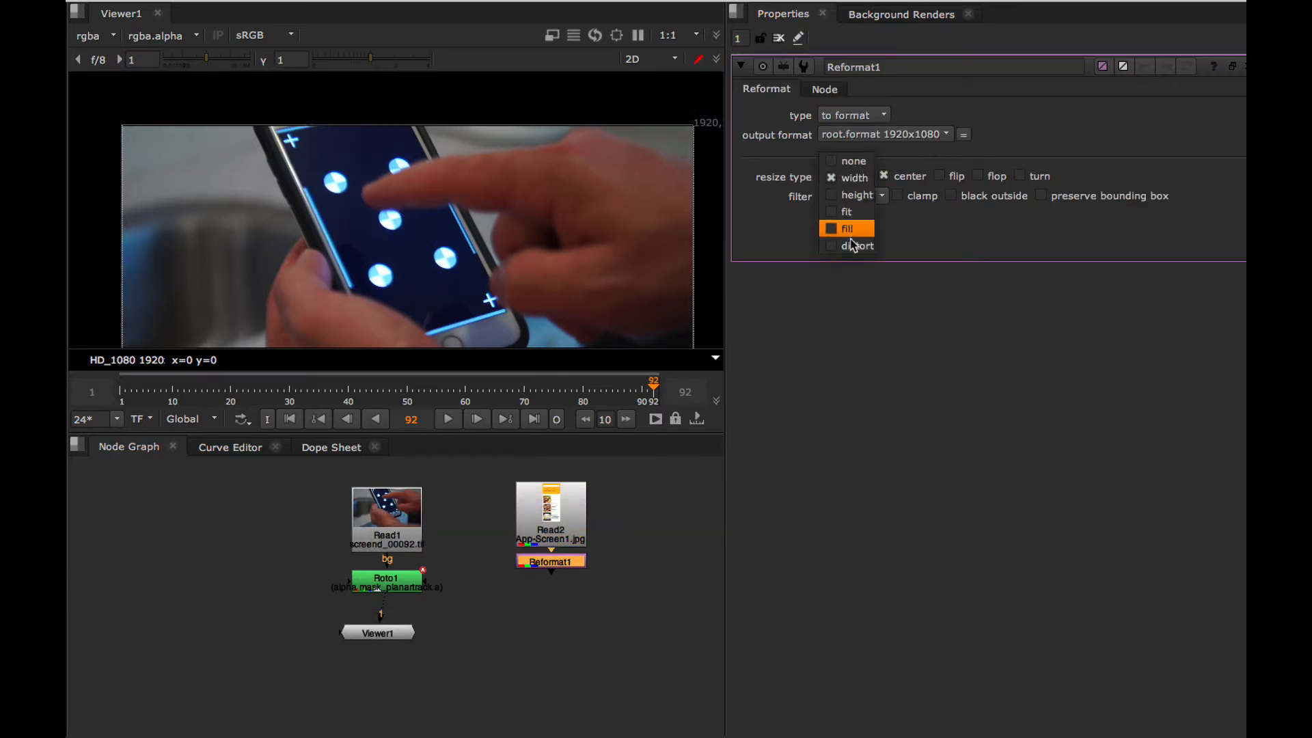
click(852, 245)
Check the full reformatted app screen in the viewer, and return the viewer to Roto1's output.
click(564, 563)
key(1)
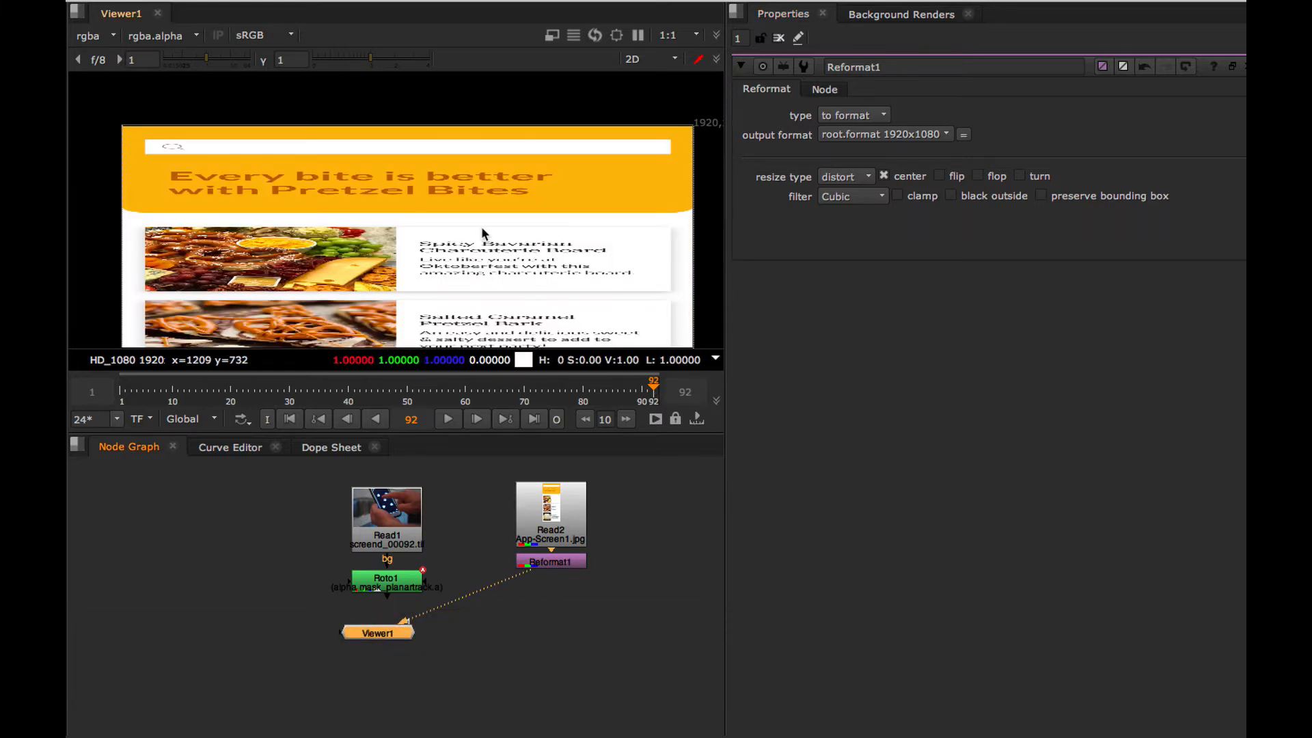
key(f)
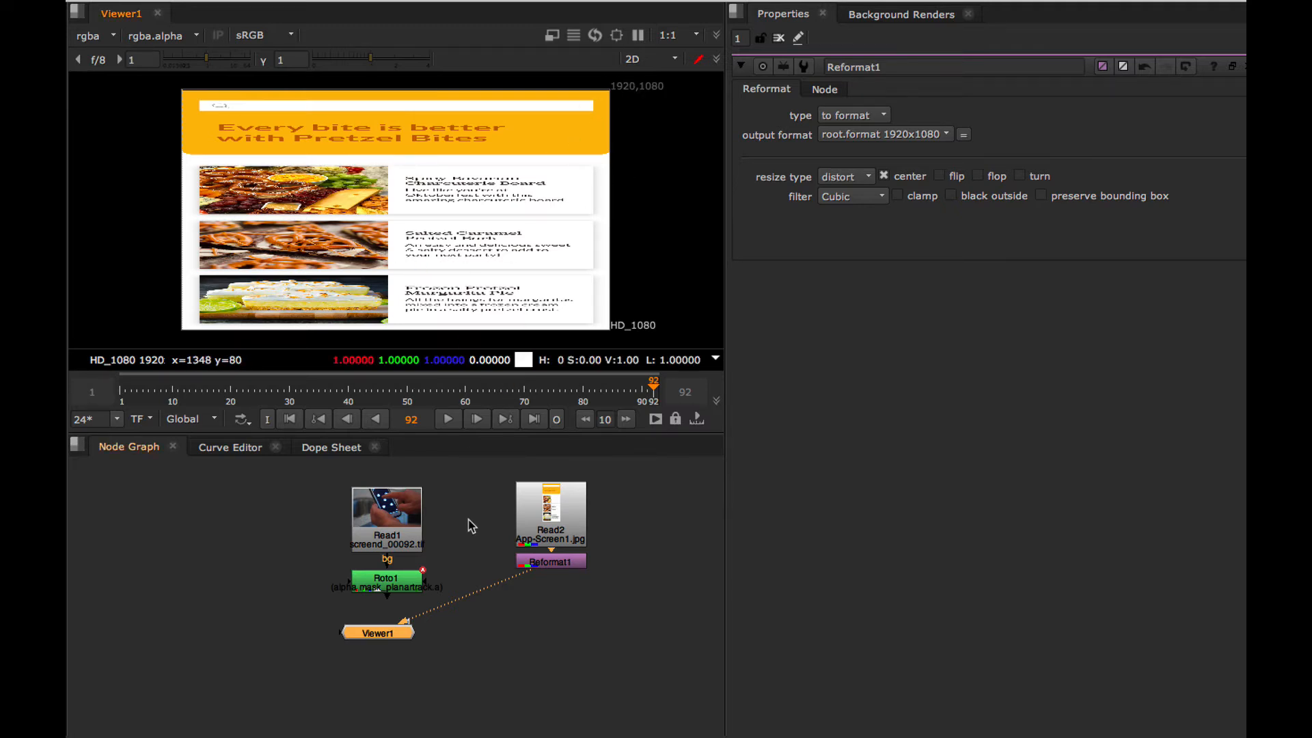
click(561, 563)
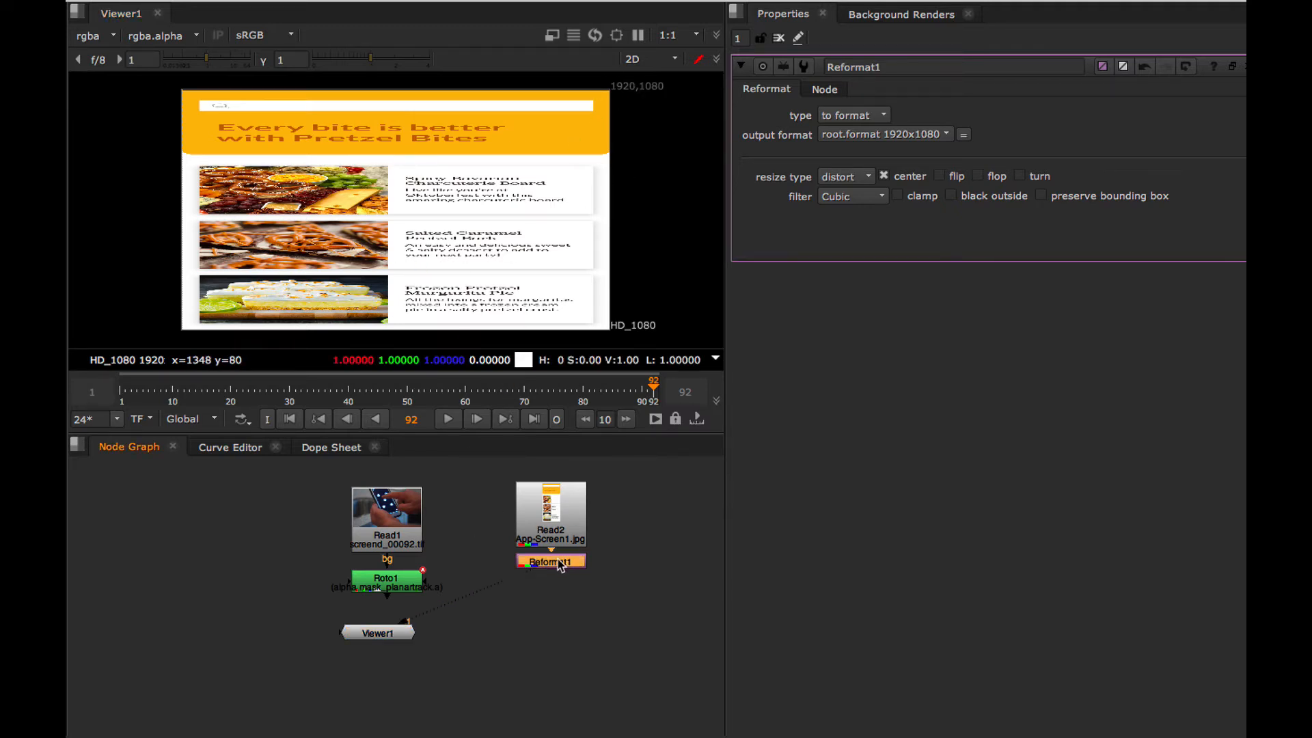
click(393, 586)
key(1)
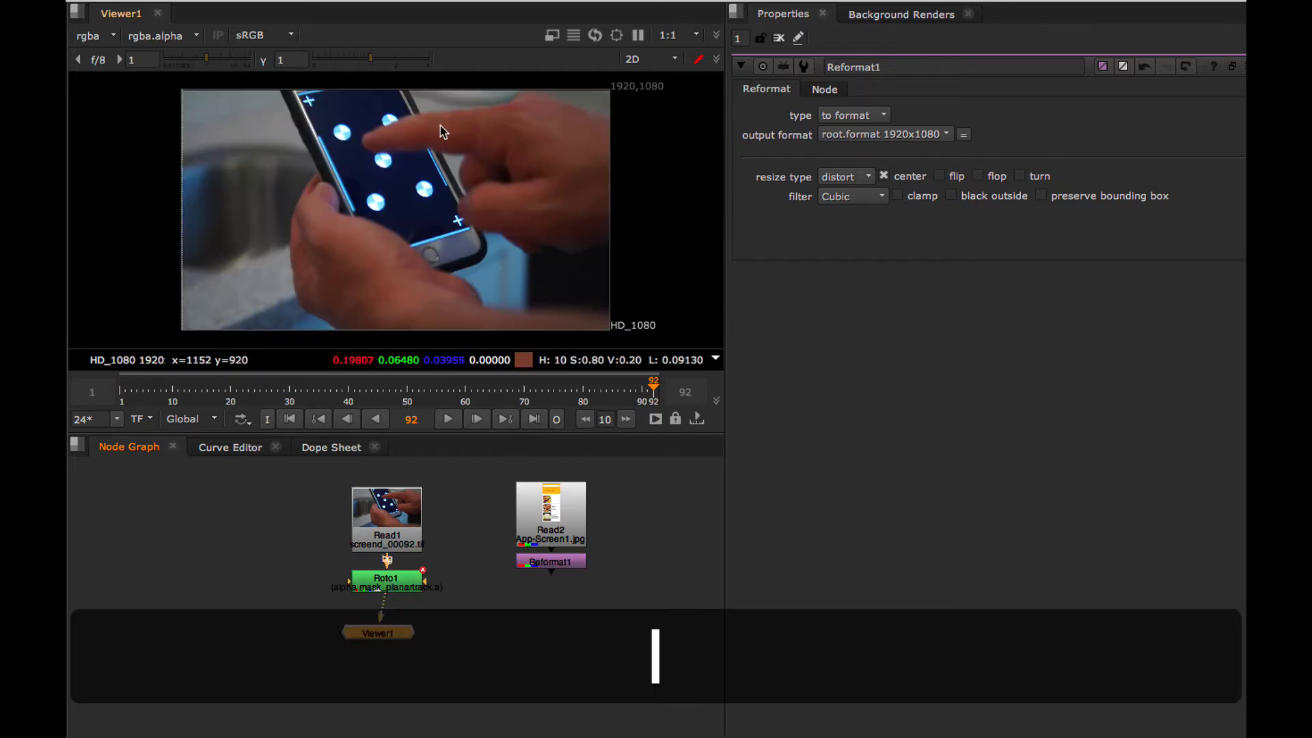
Reopen Roto1 at frame 1, select Bezier1, and display the planar track's surface with its editable corner points.
double_click(394, 577)
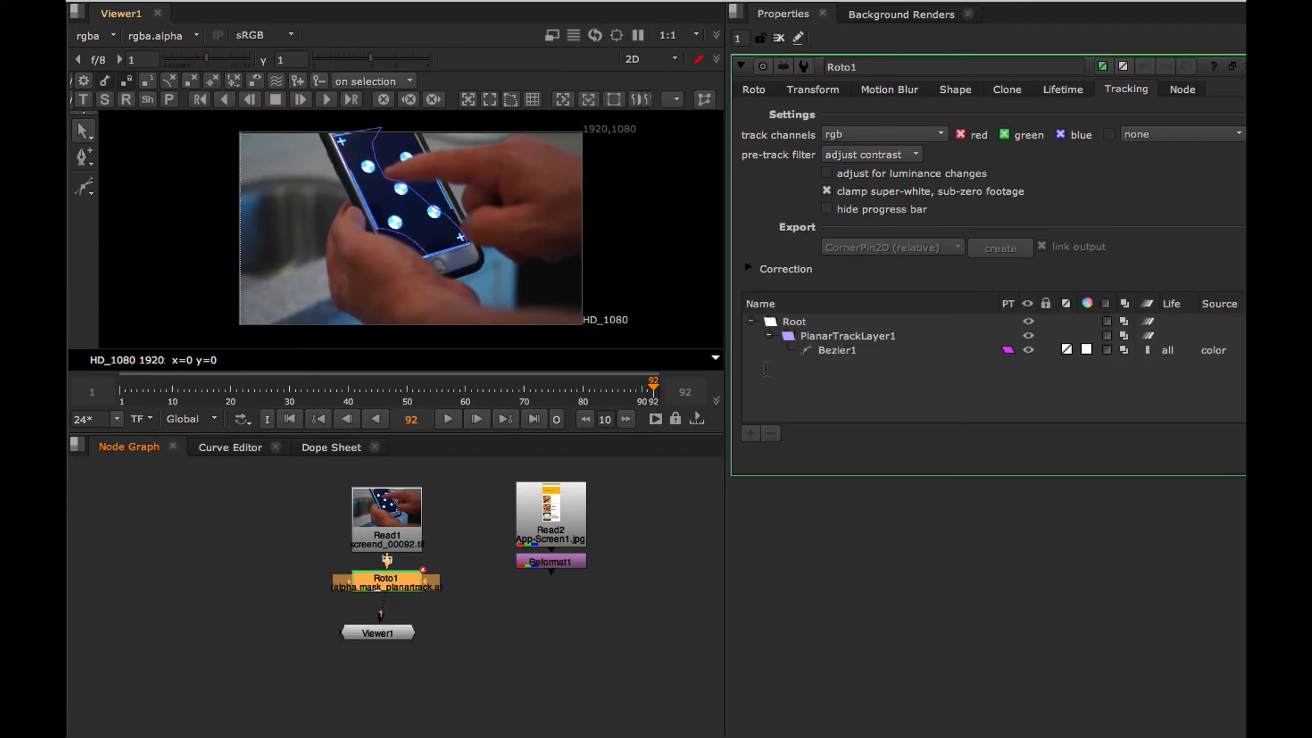
click(289, 418)
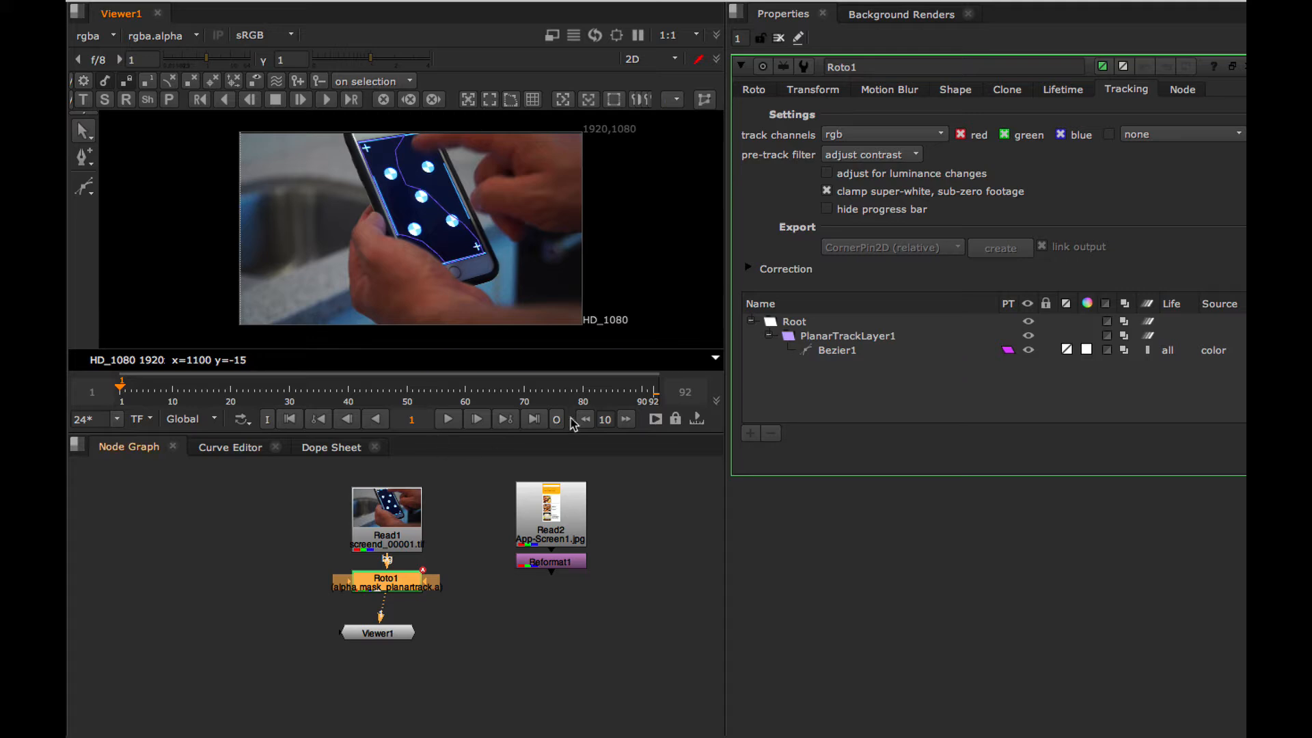
click(813, 352)
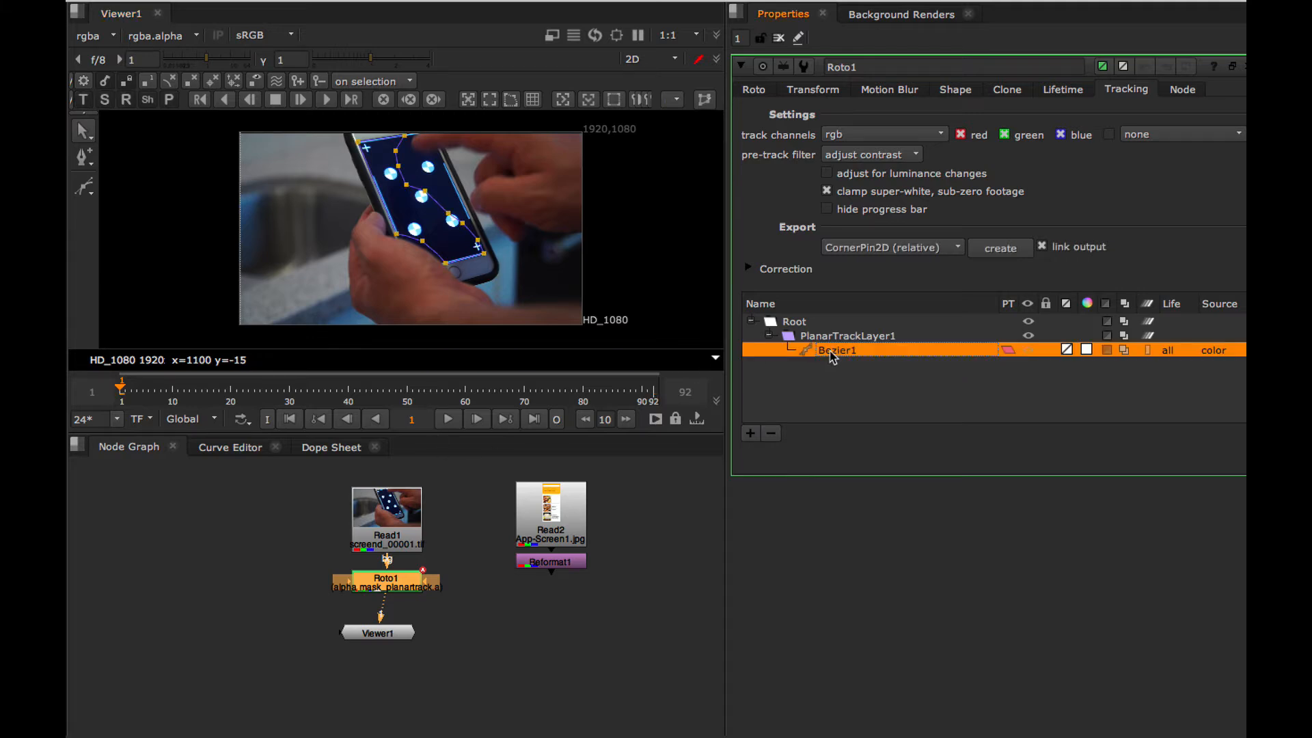
click(489, 100)
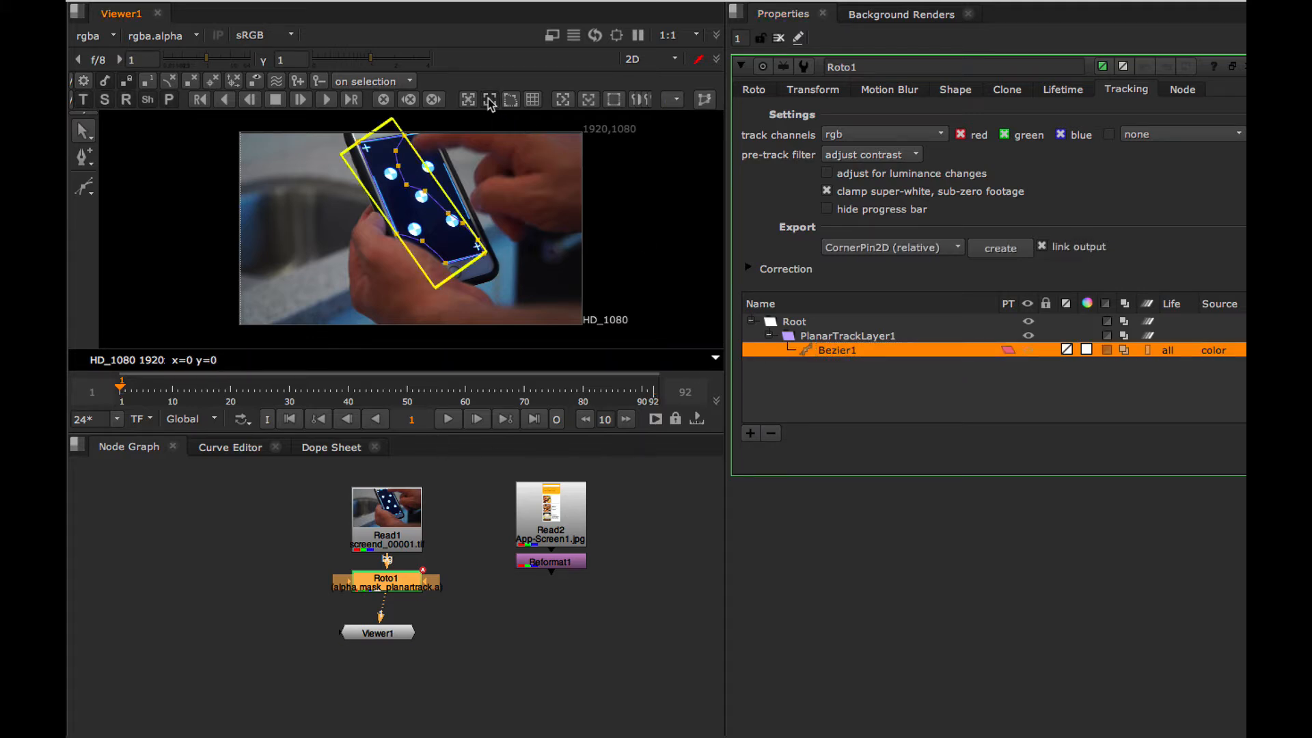
click(510, 101)
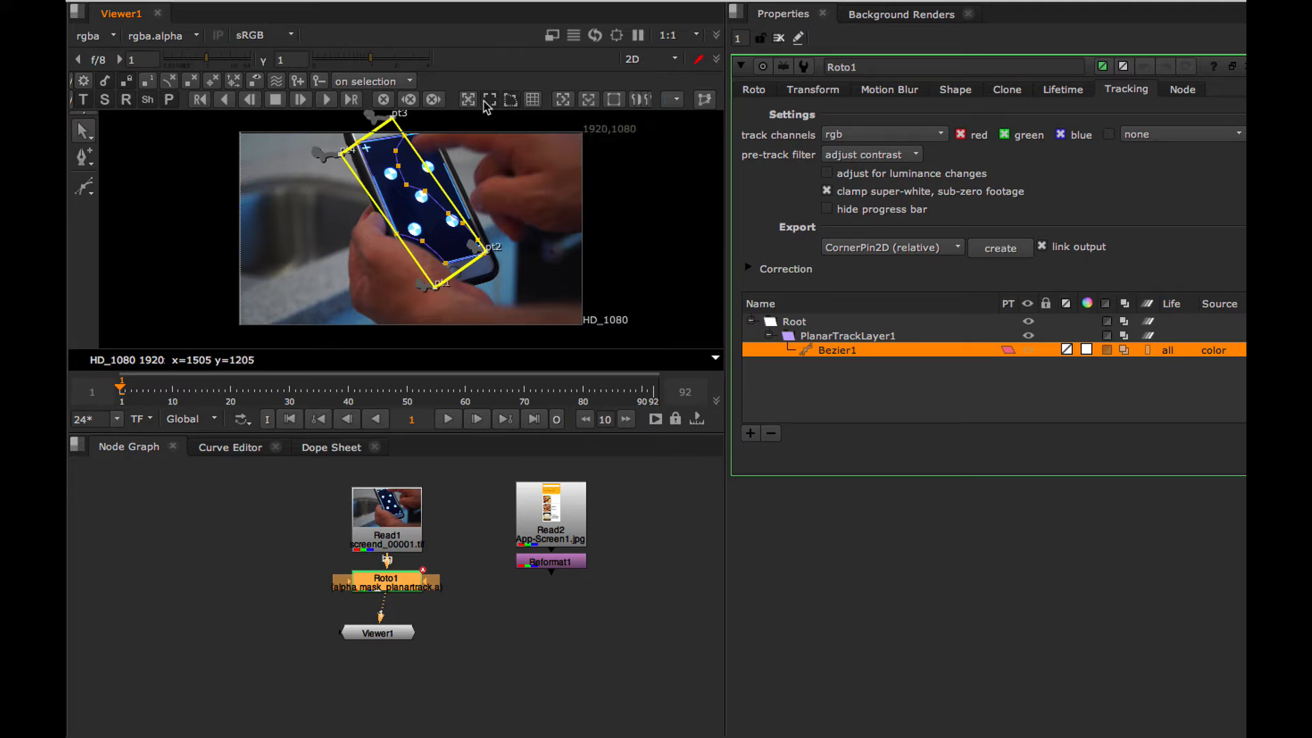
Place the plane's corner pt2 exactly on the phone screen's lower-right corner.
key(=)
key(=)
key(=)
key(=)
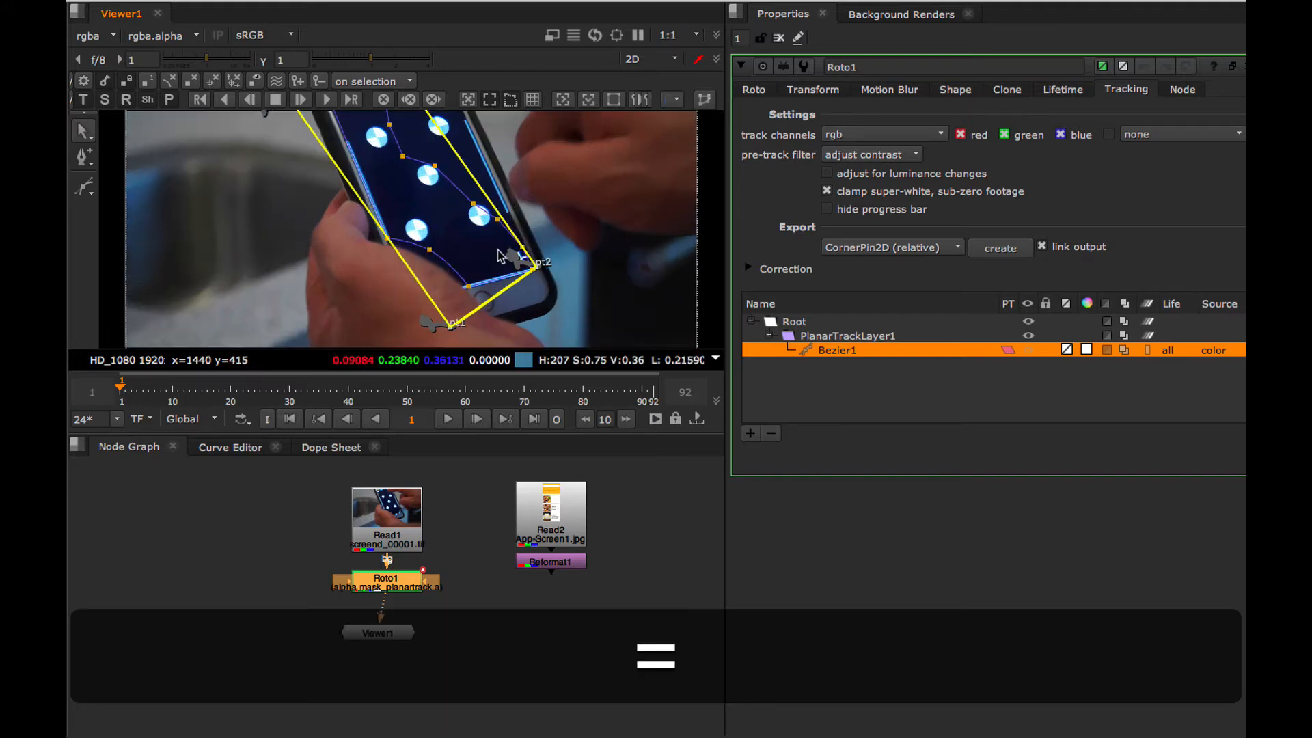
alt+drag(617, 264, 356, 178)
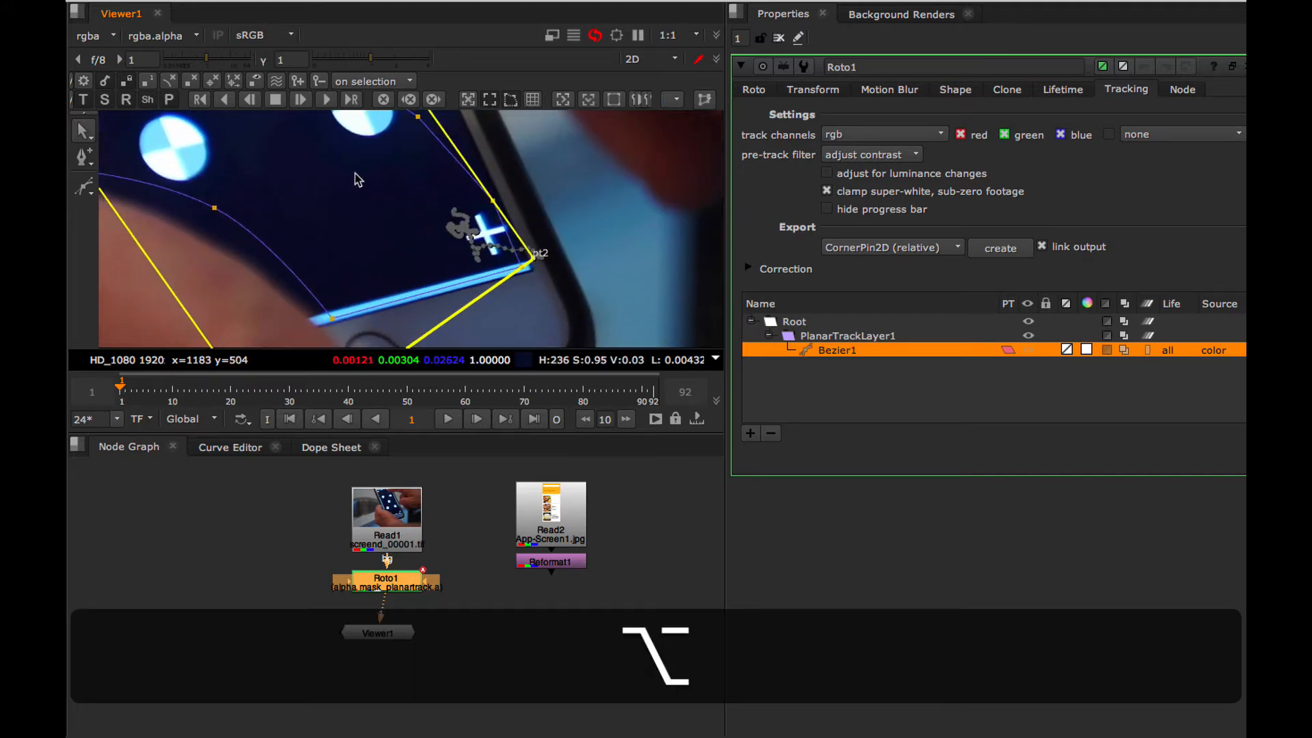
drag(527, 258, 527, 269)
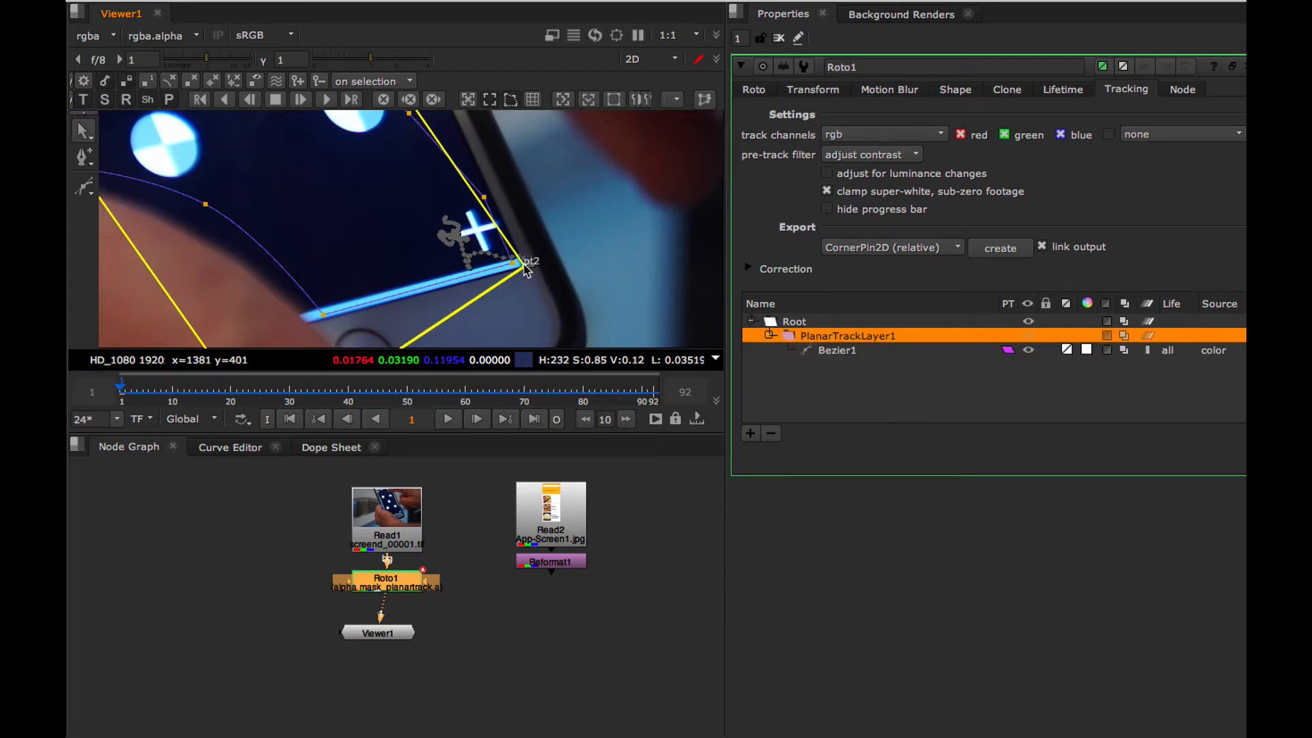
Move corner pt1 to the phone screen's hidden lower-left corner, following the line of the bottom edge beneath the thumb.
alt+drag(383, 271, 566, 142)
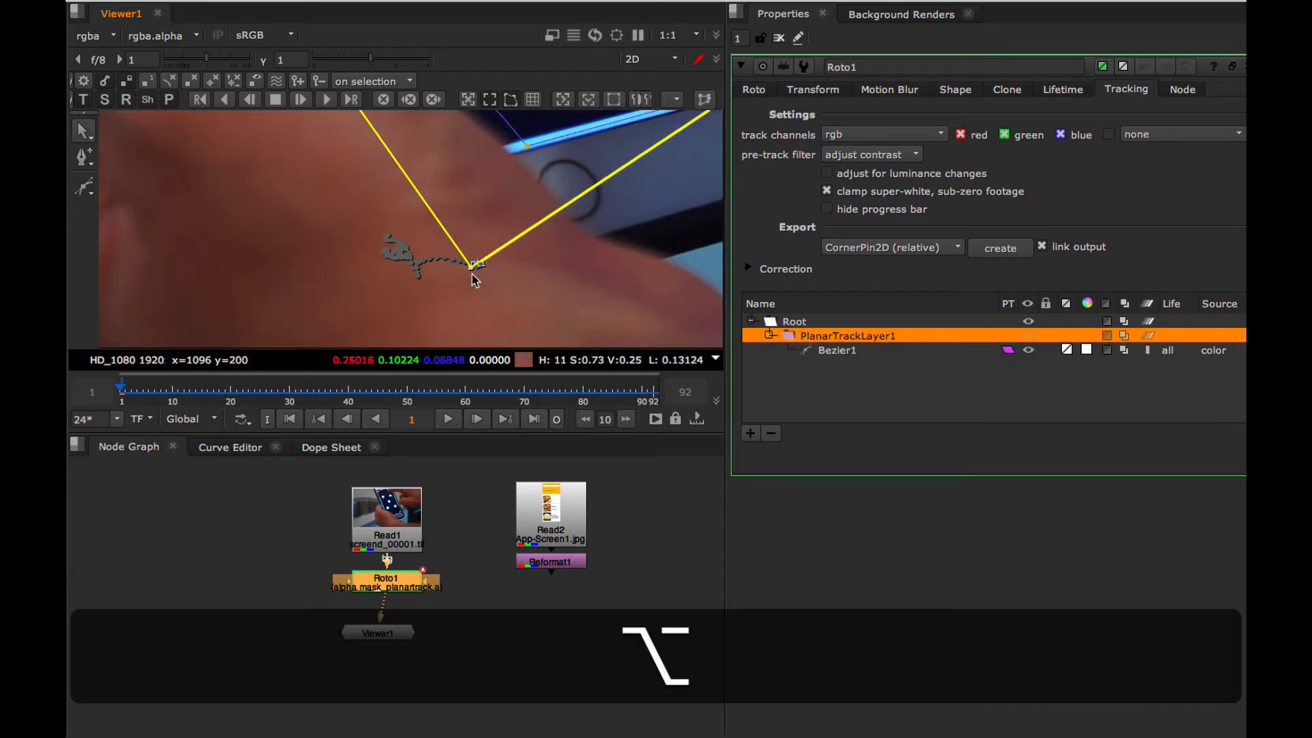
drag(471, 267, 399, 192)
alt+drag(634, 191, 463, 264)
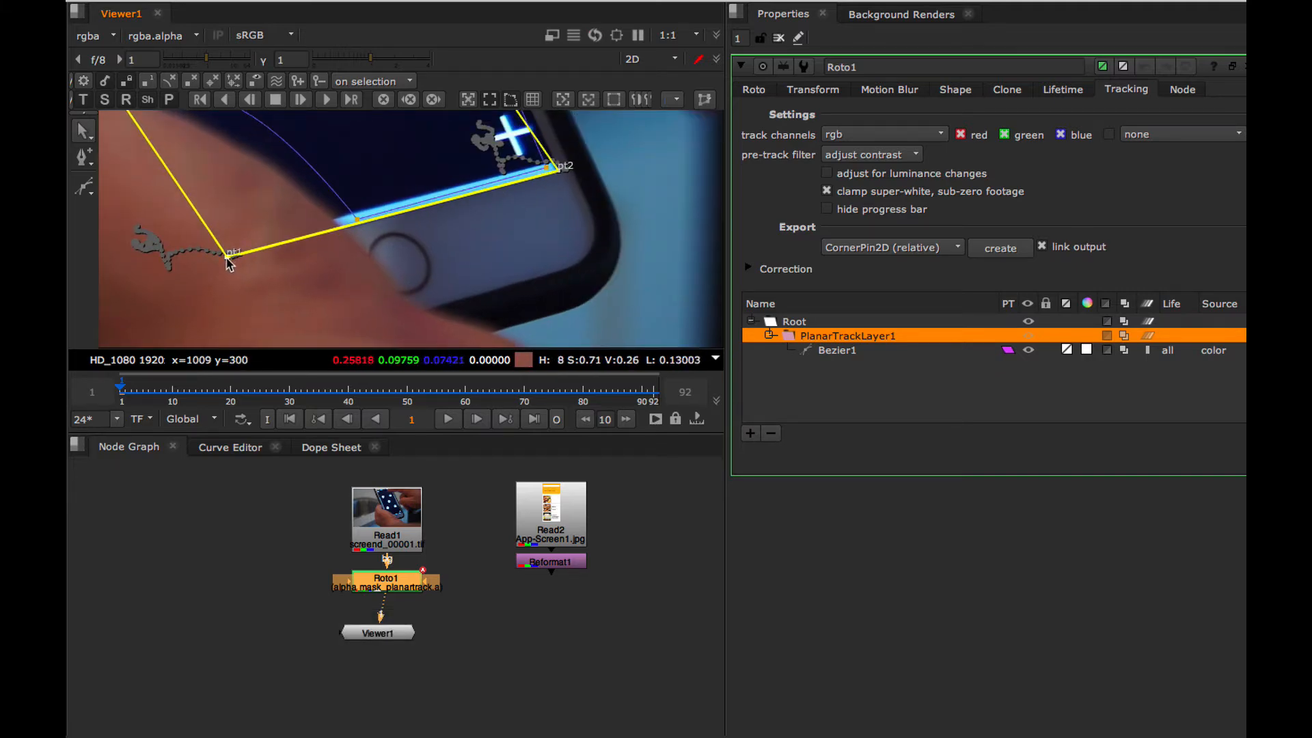
drag(226, 258, 225, 258)
Place corner pt4 on the phone screen's upper-left corner and pt3 where its upper-right corner falls just outside the frame.
mouse_move(233, 116)
alt+mouse_down()
mouse_move(379, 211)
mouse_move(431, 283)
alt+mouse_up()
key(alt+minus)
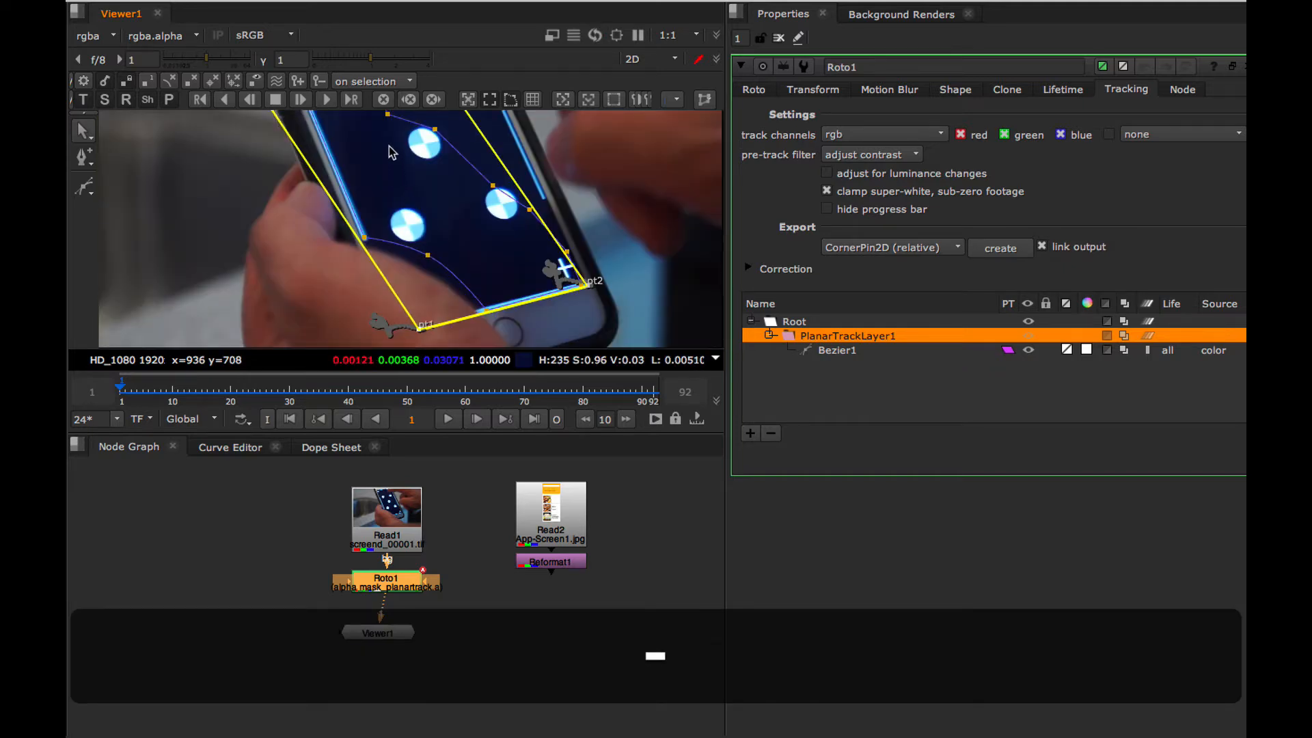
alt+drag(392, 149, 416, 312)
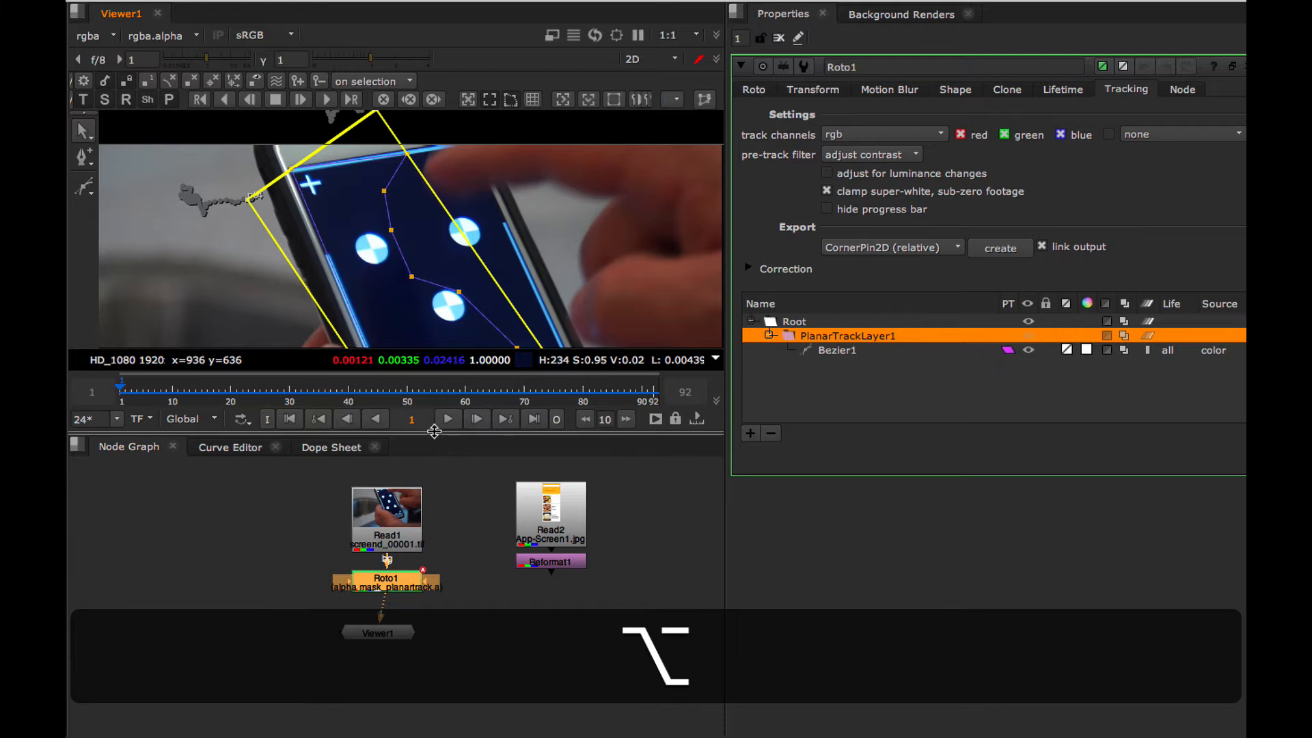
drag(435, 431, 434, 519)
key(equal)
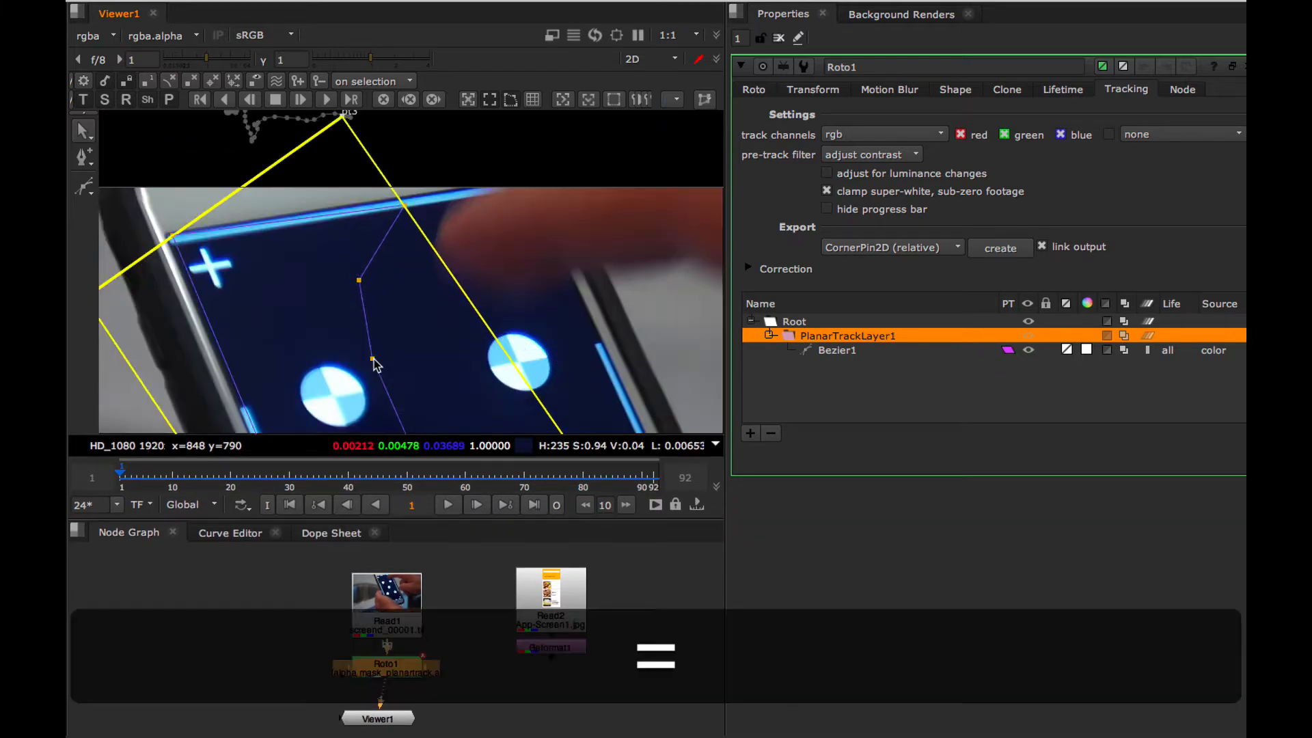
alt+drag(322, 285, 527, 252)
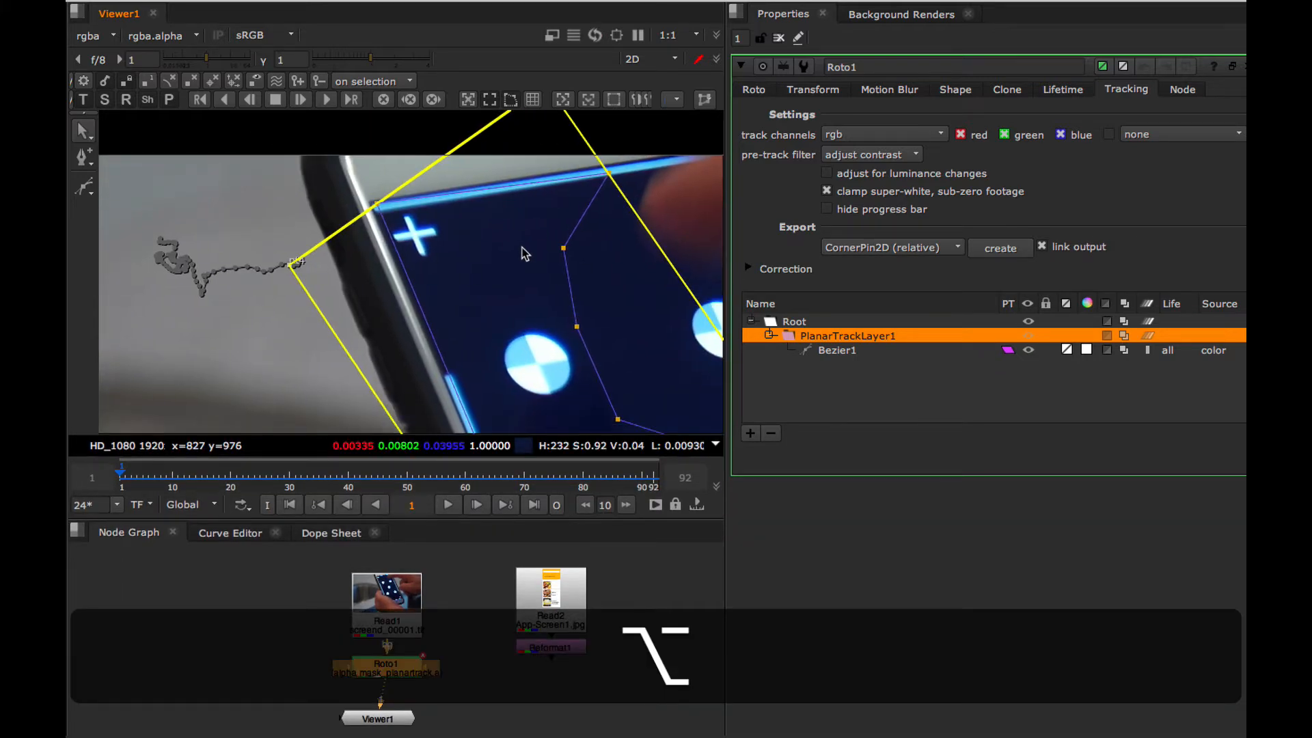
drag(294, 265, 370, 207)
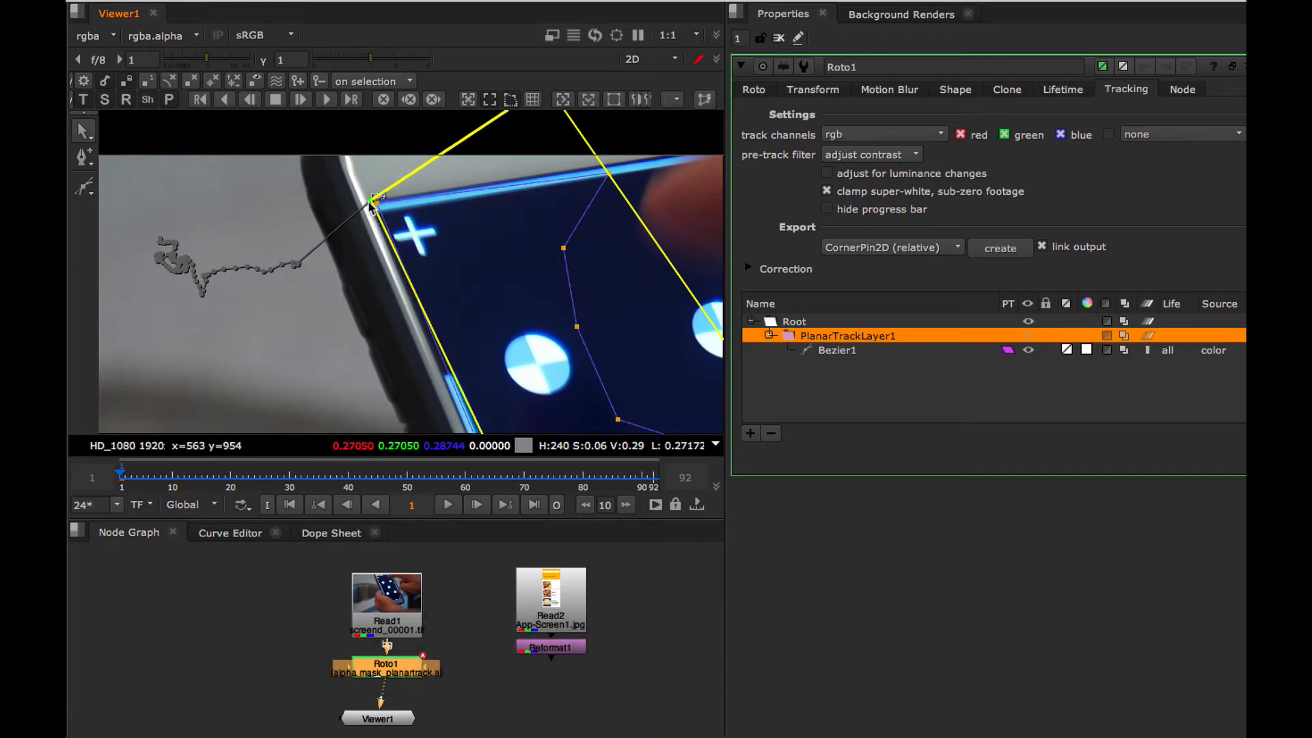
alt+drag(496, 226, 311, 343)
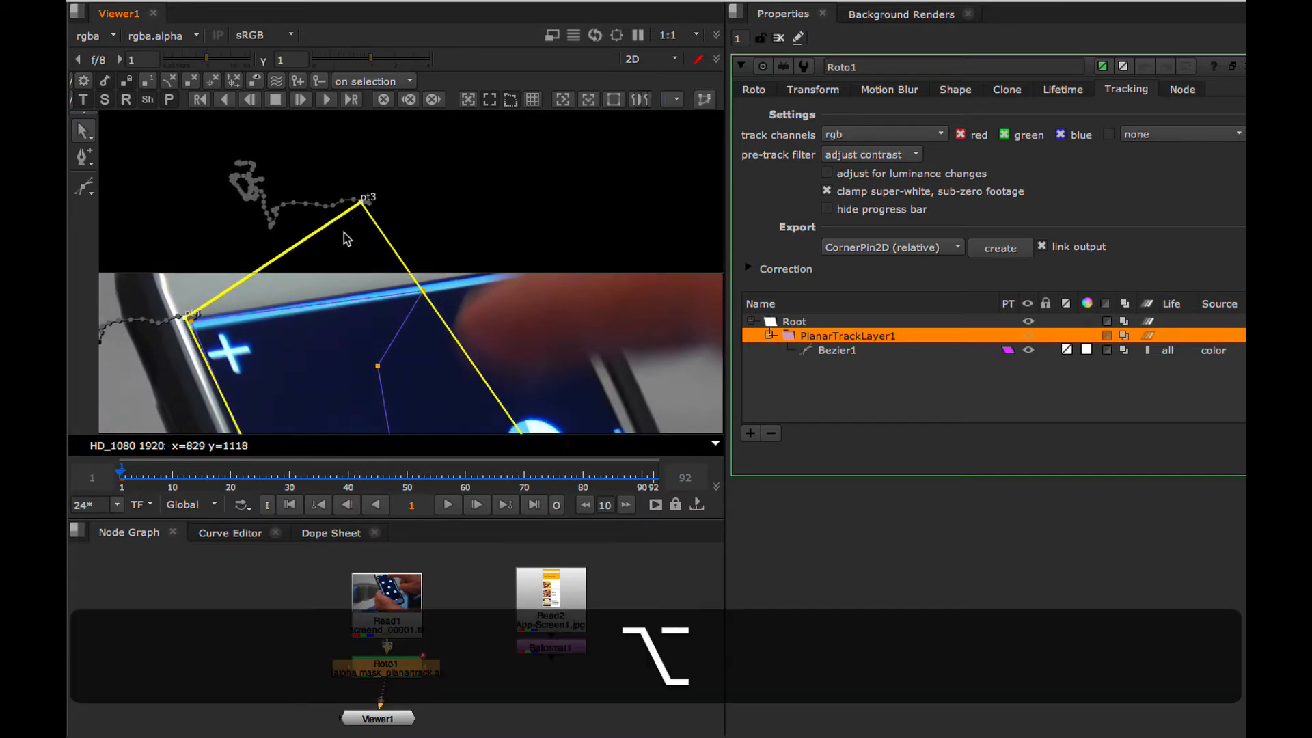
drag(361, 204, 493, 225)
Refine corner pt1 so the plane's edges follow the phone screen's left and bottom edges, and check pt2's alignment.
alt+drag(387, 347, 500, 213)
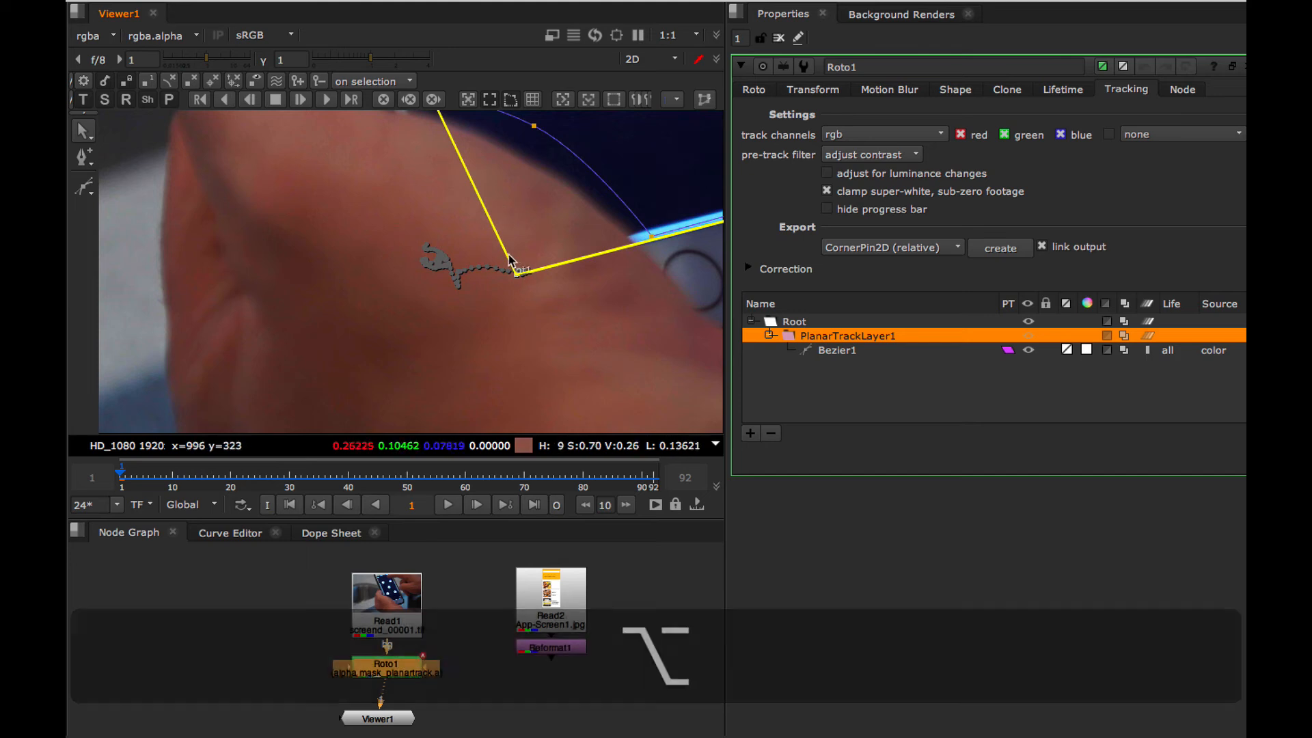
alt+drag(501, 277, 482, 398)
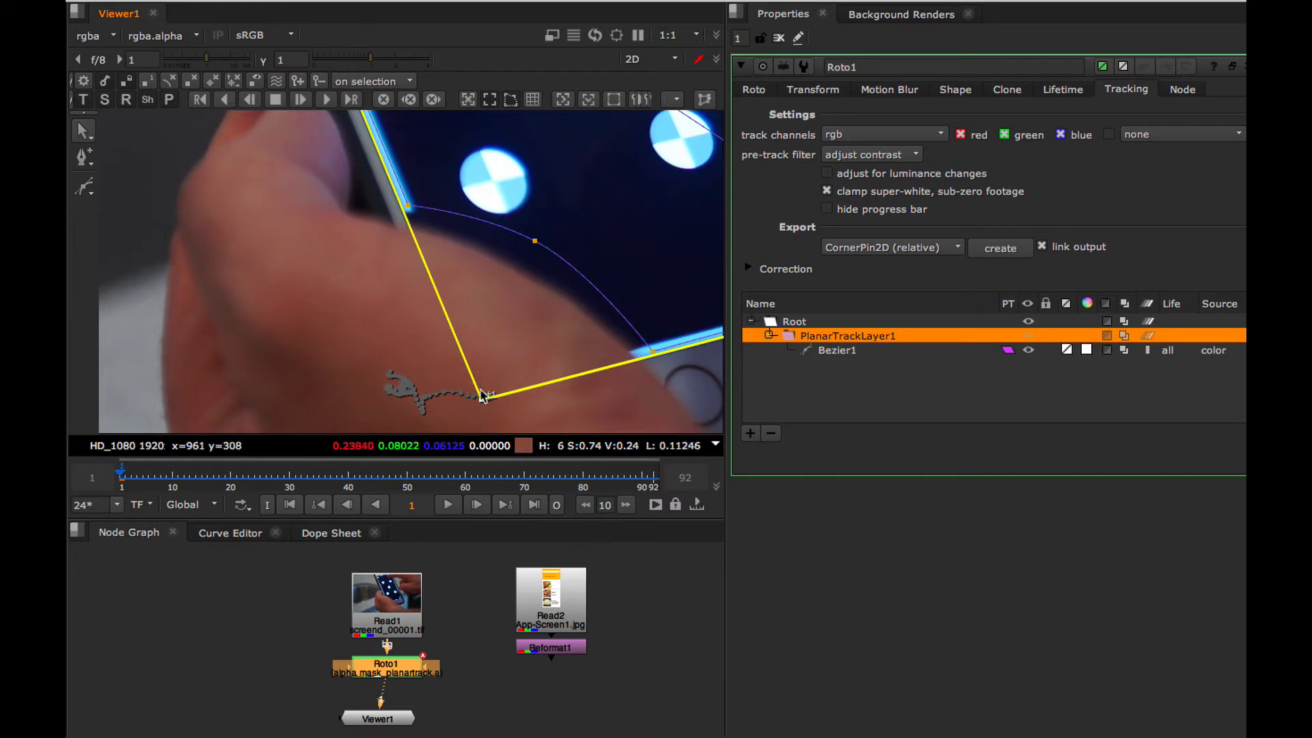
drag(481, 399, 481, 400)
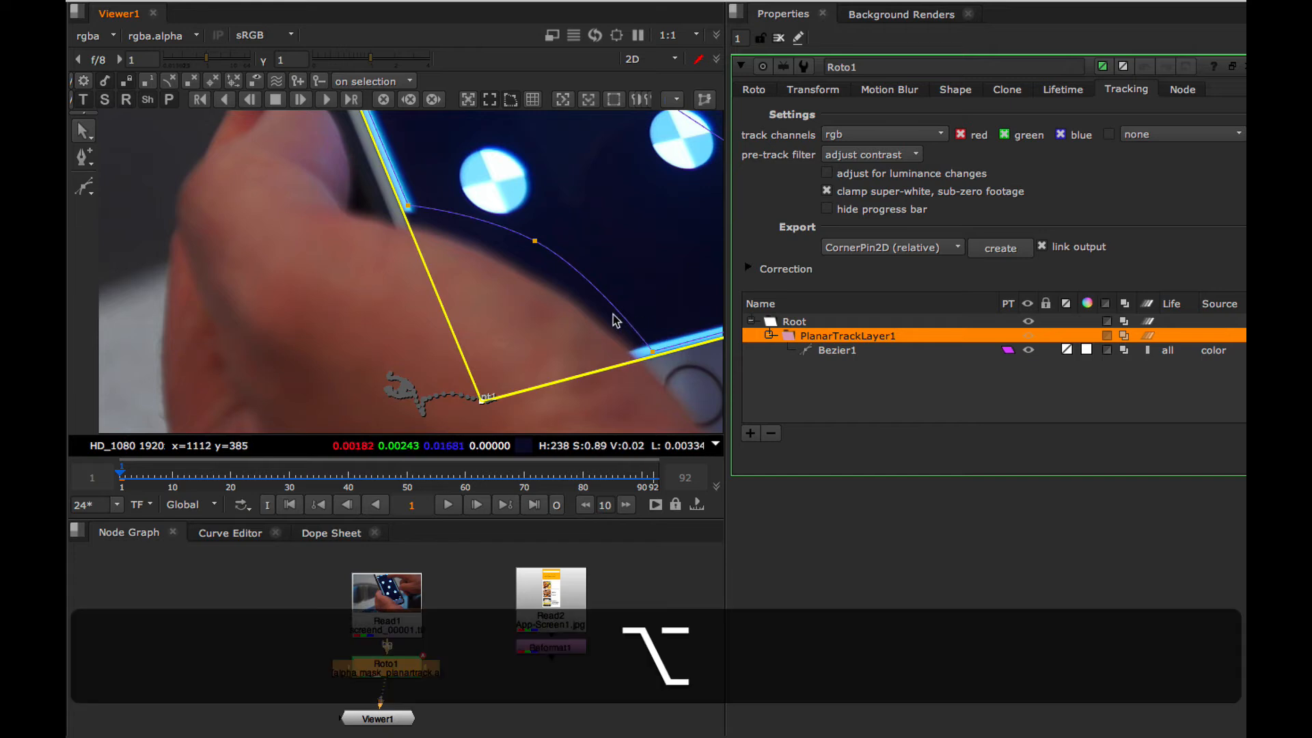
alt+drag(612, 316, 400, 331)
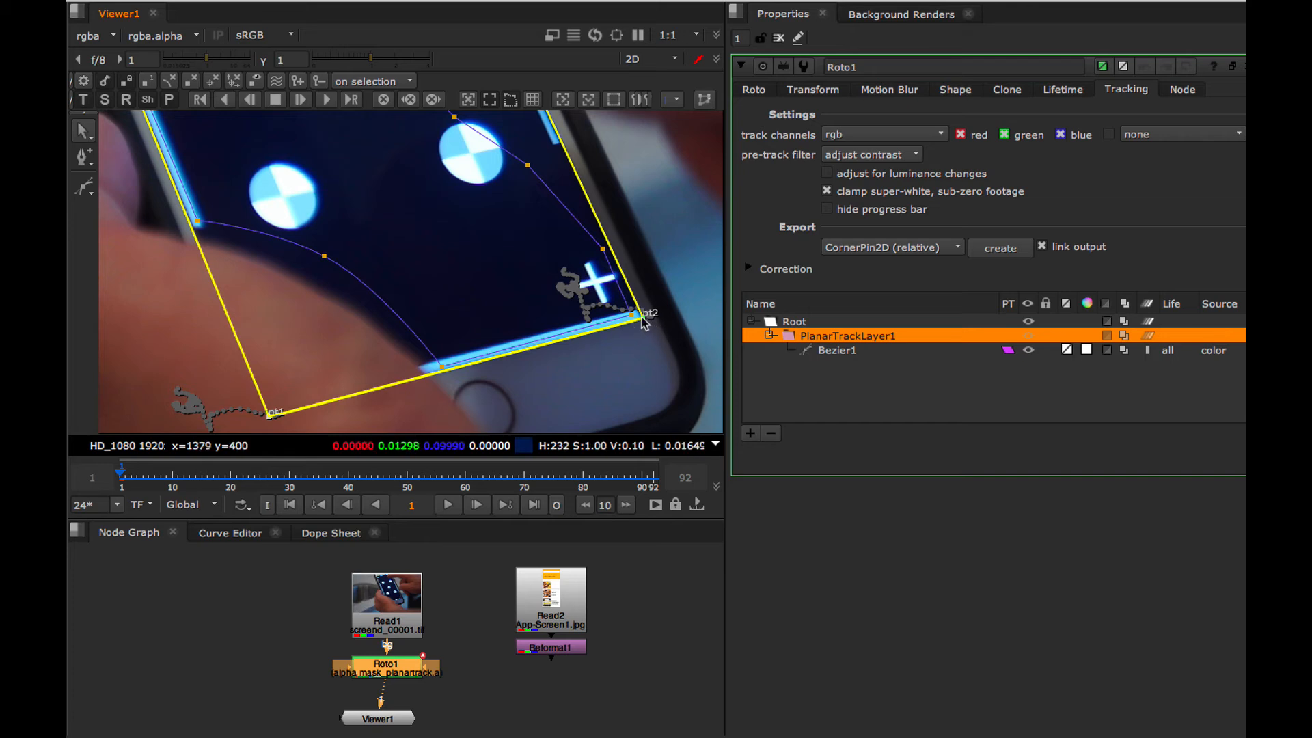
alt+drag(646, 321, 557, 410)
alt+scroll(520, 264, up, 15)
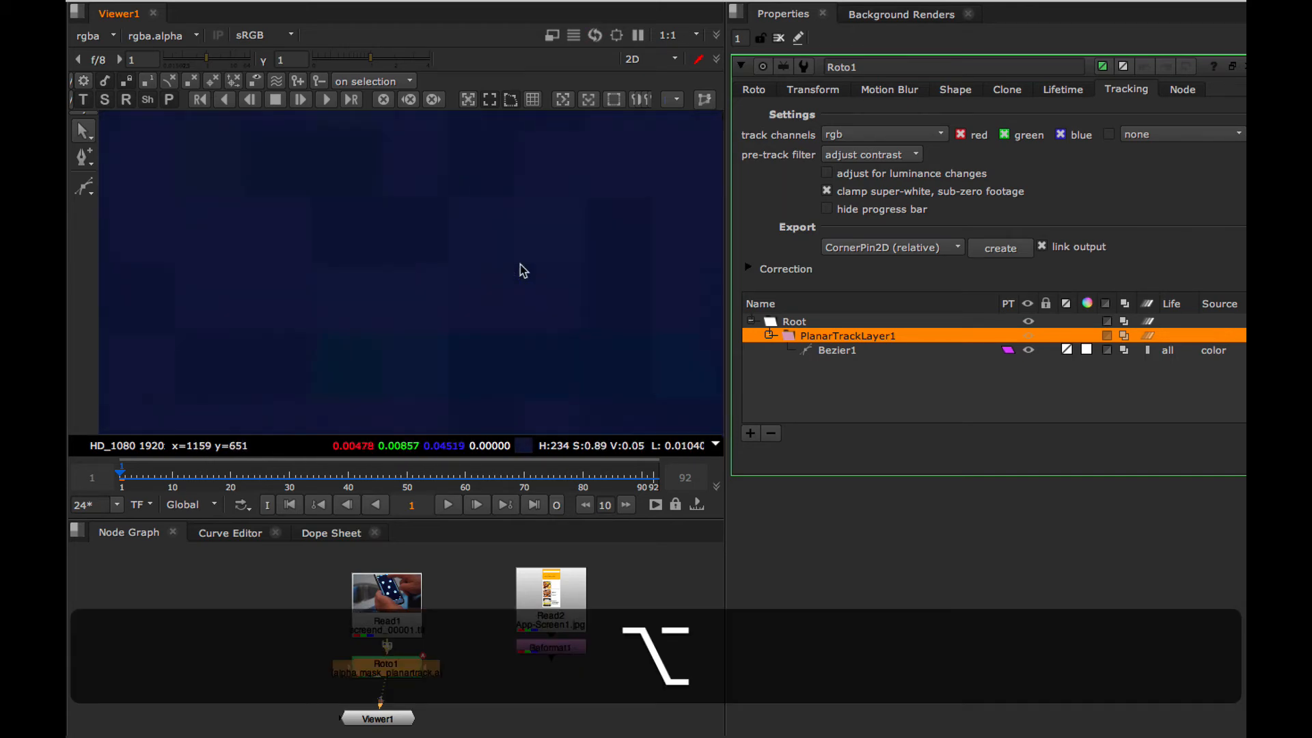
key(f)
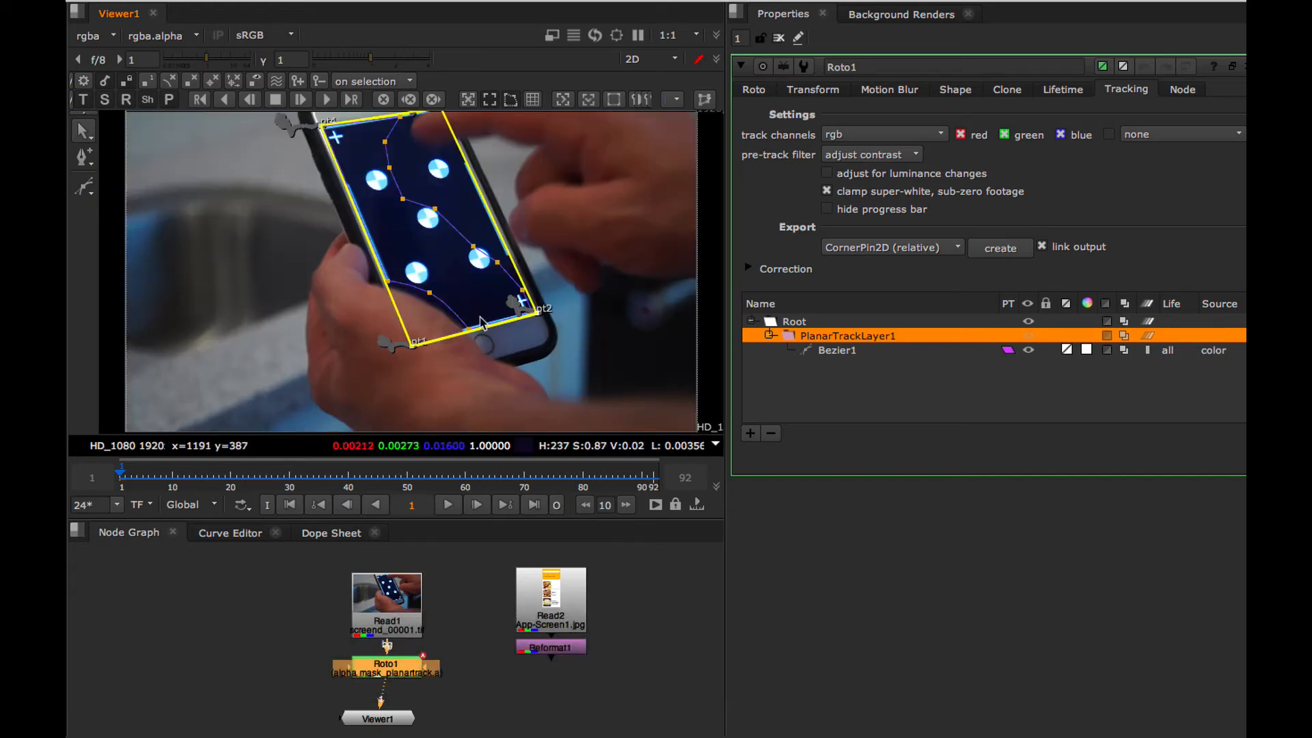
Enlarge the viewer and play the clip to check that the adjusted plane follows the phone screen.
key(space)
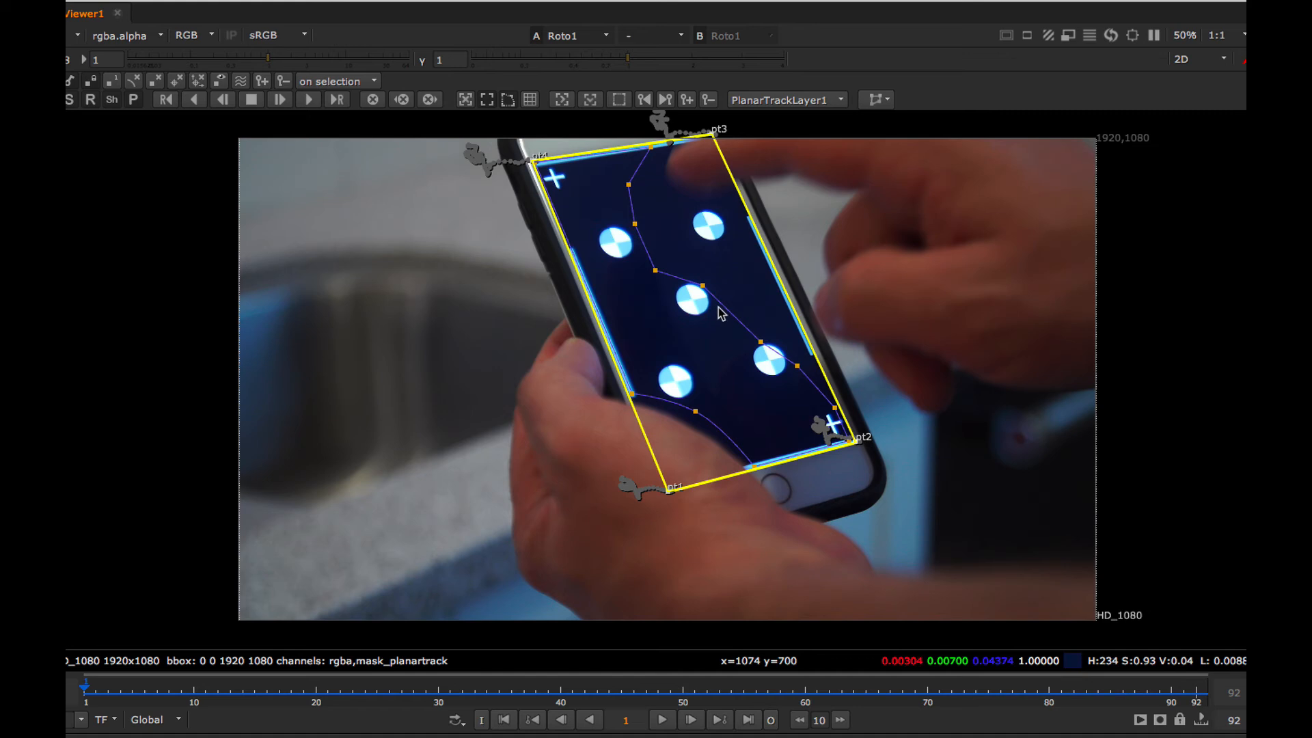
click(662, 720)
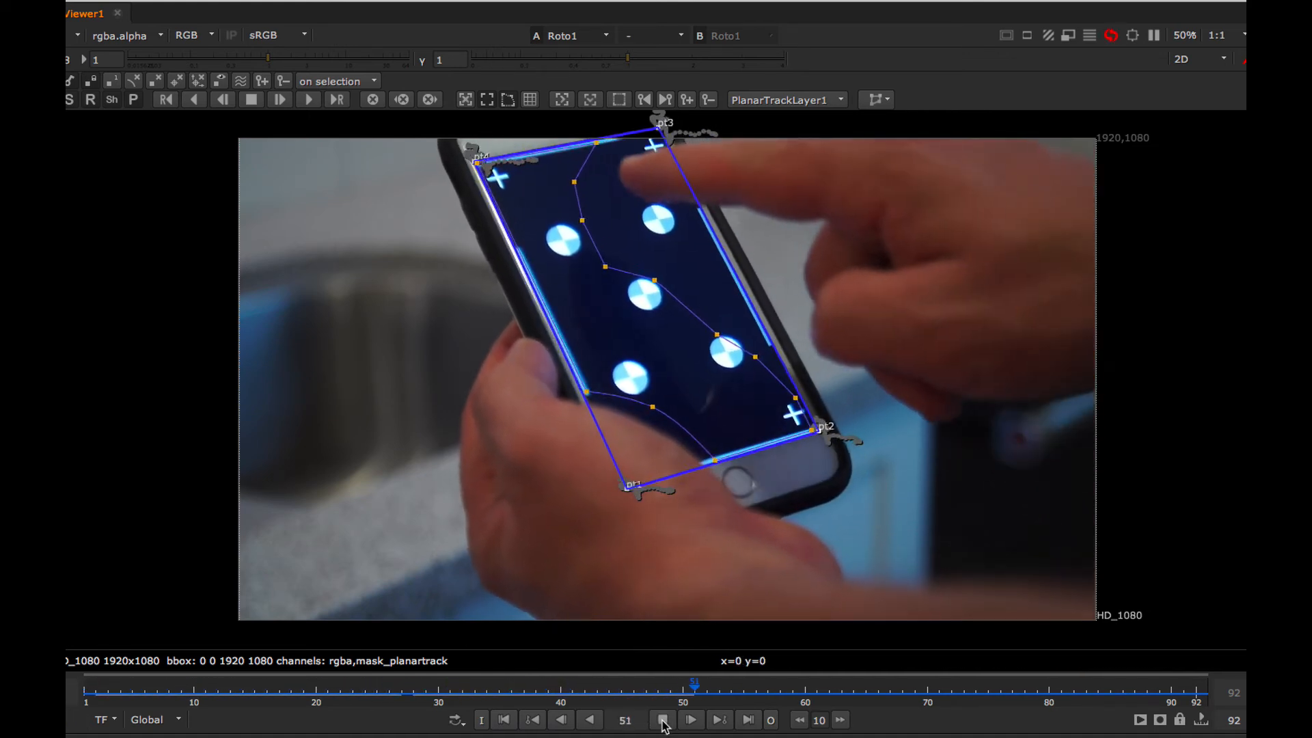
click(618, 99)
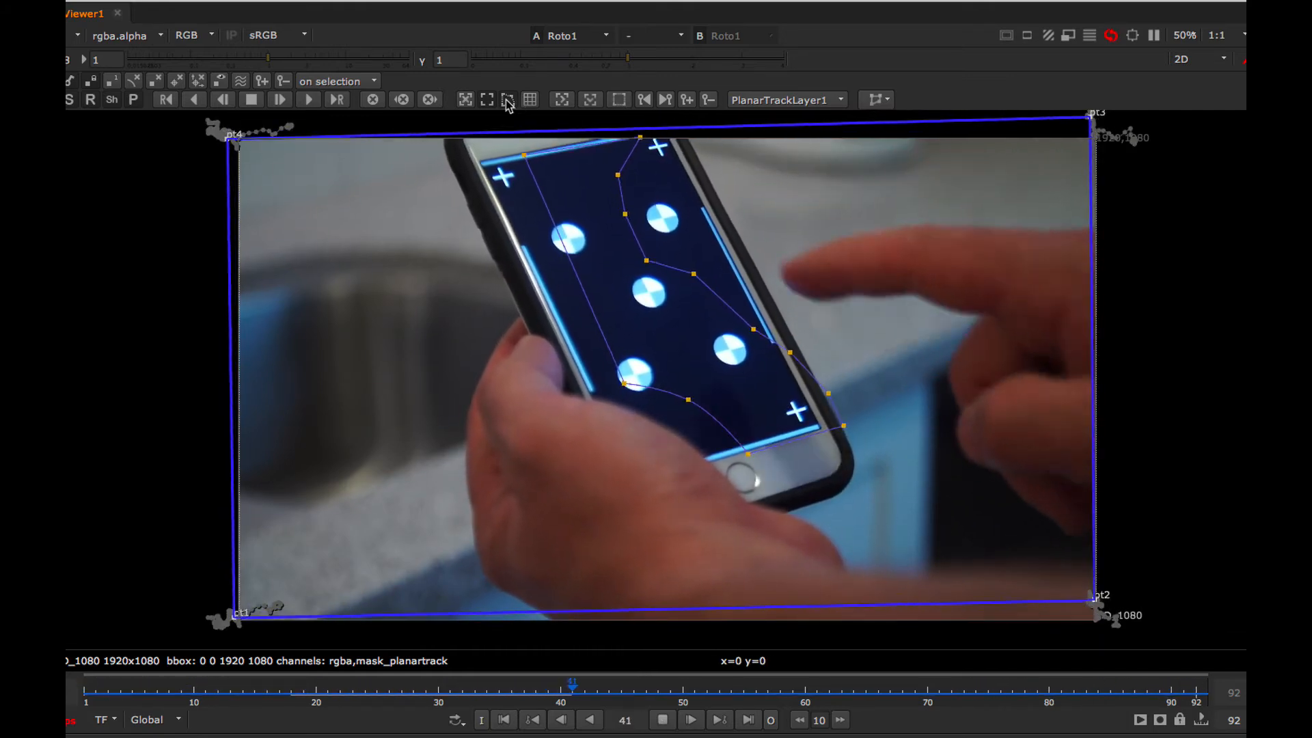
click(507, 100)
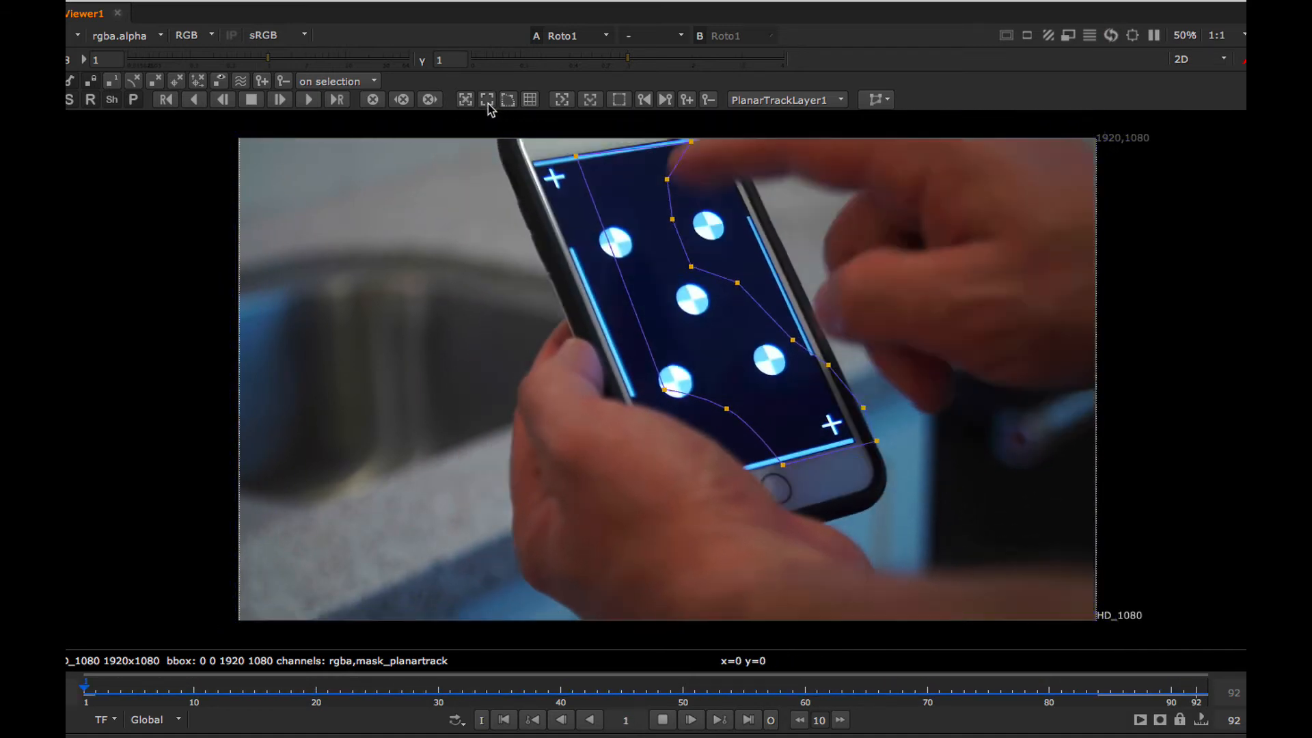
click(661, 721)
key(super+z)
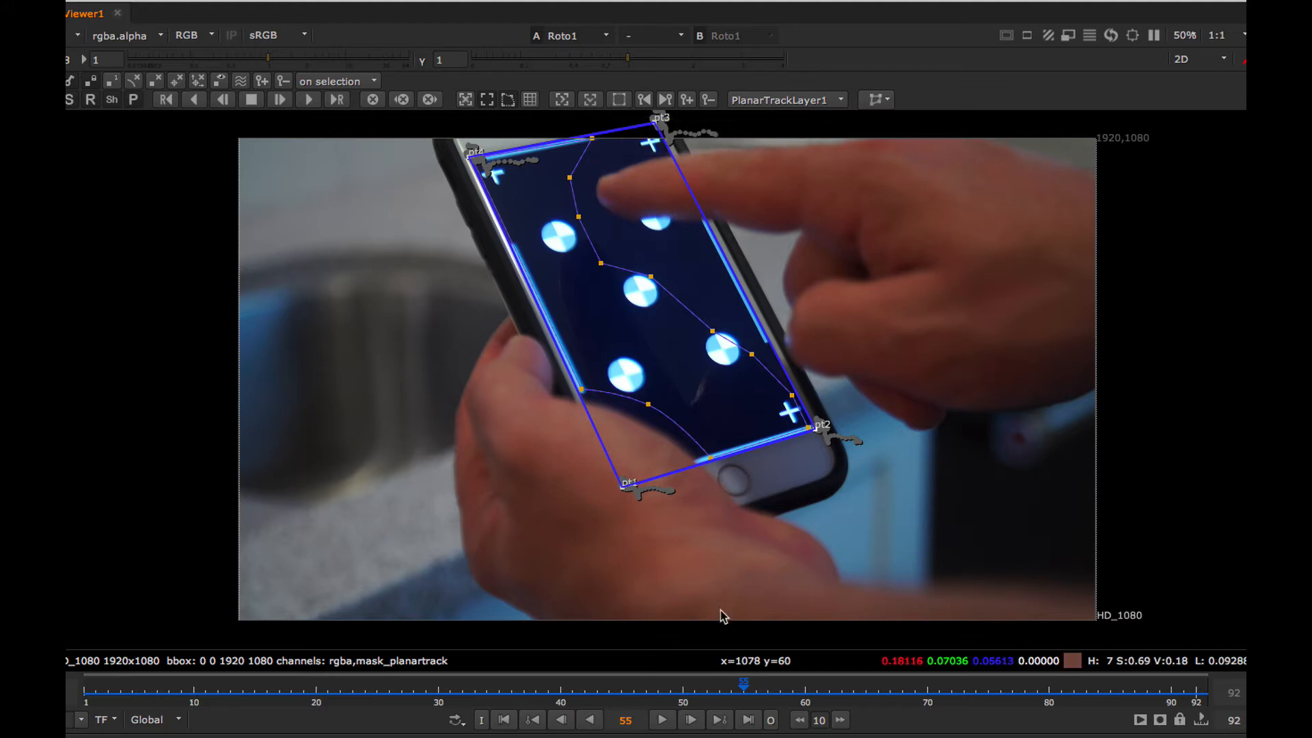
Hide the plane's corner points and play through the clip to check that the outline stays on the phone screen.
click(507, 101)
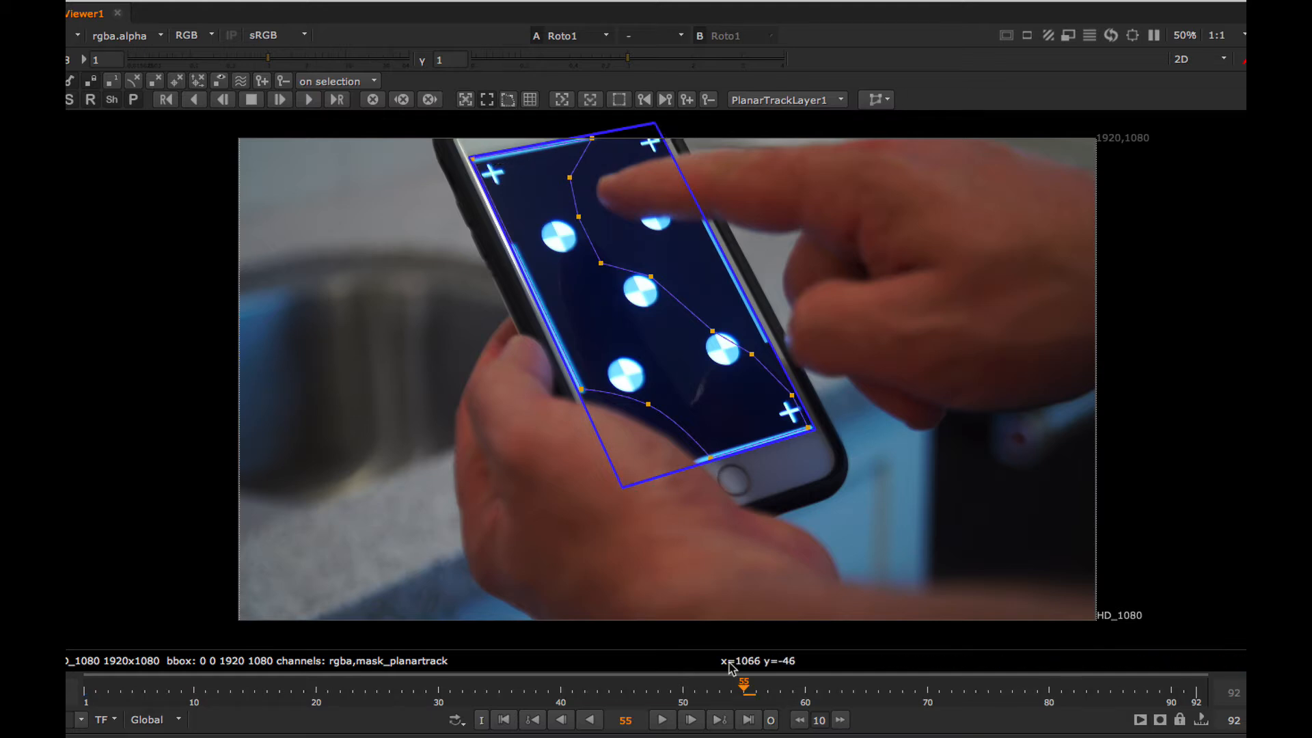
click(664, 720)
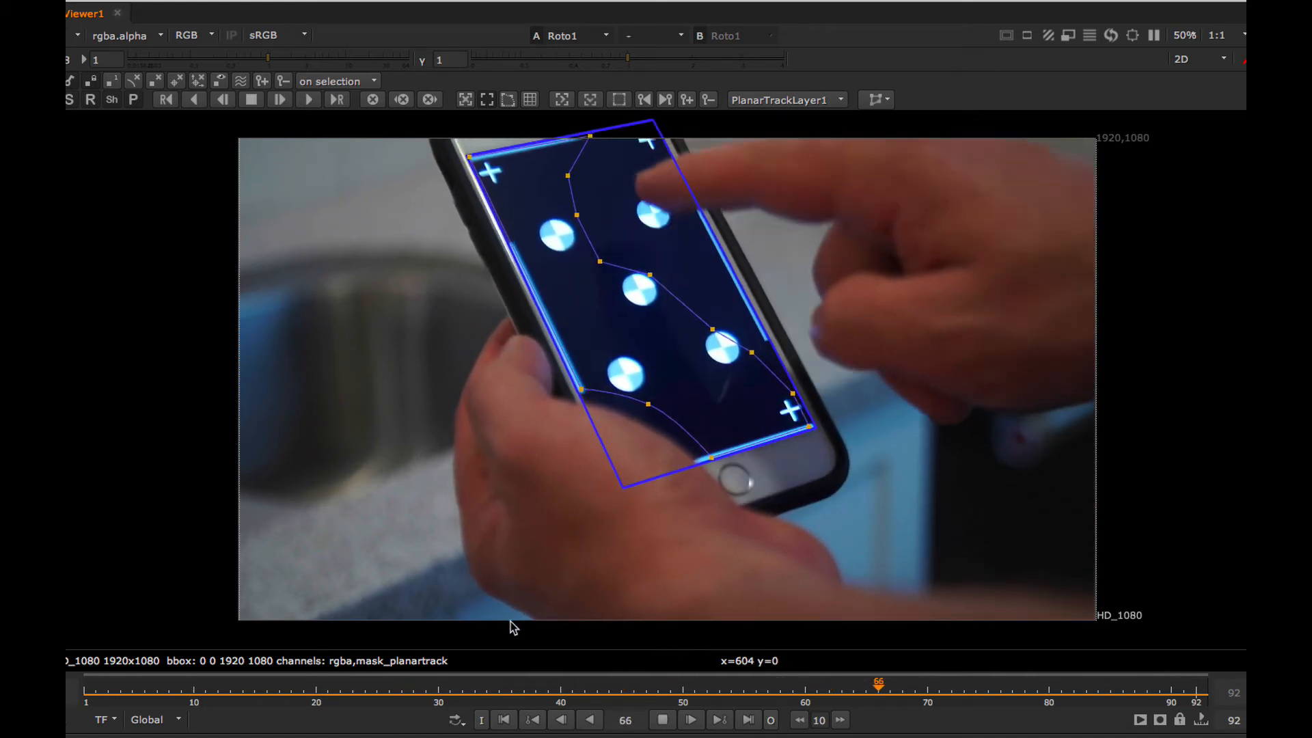
click(662, 720)
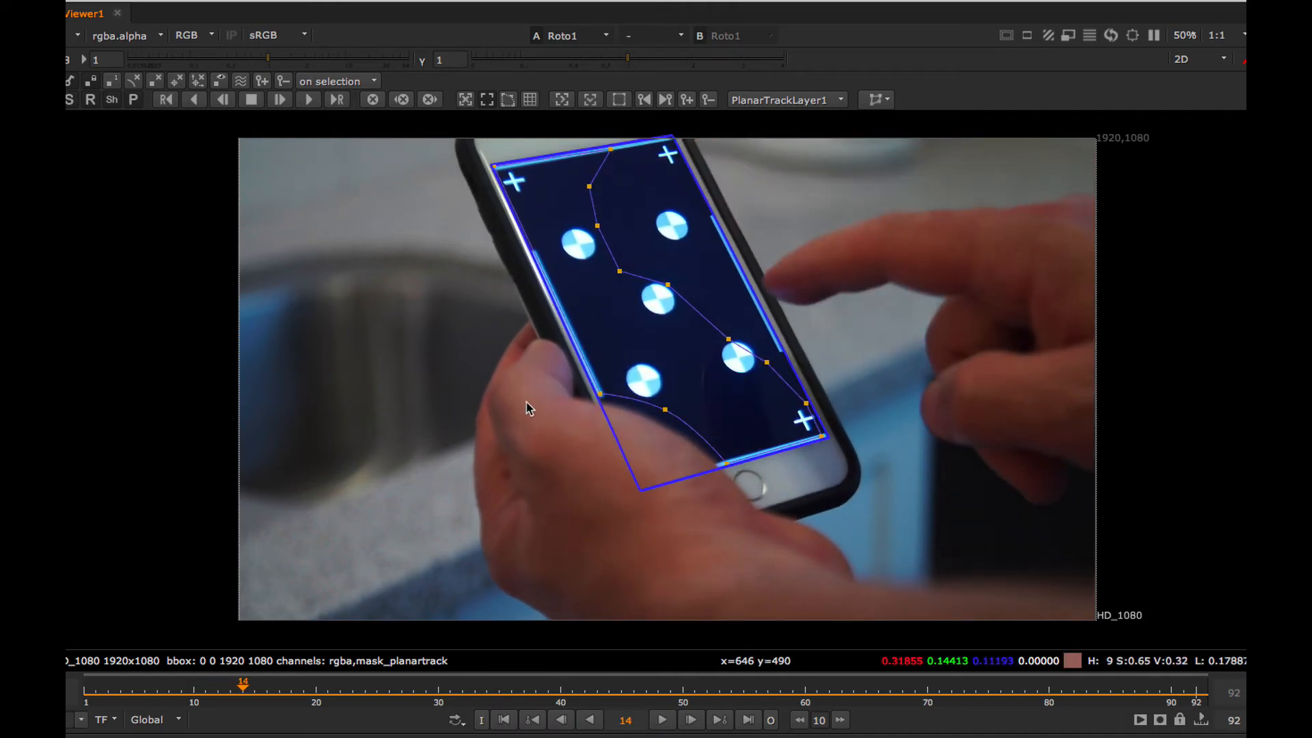
Restore the full workspace and export PlanarTrackLayer1 as a linked CornerPin2D (absolute) node.
key(space)
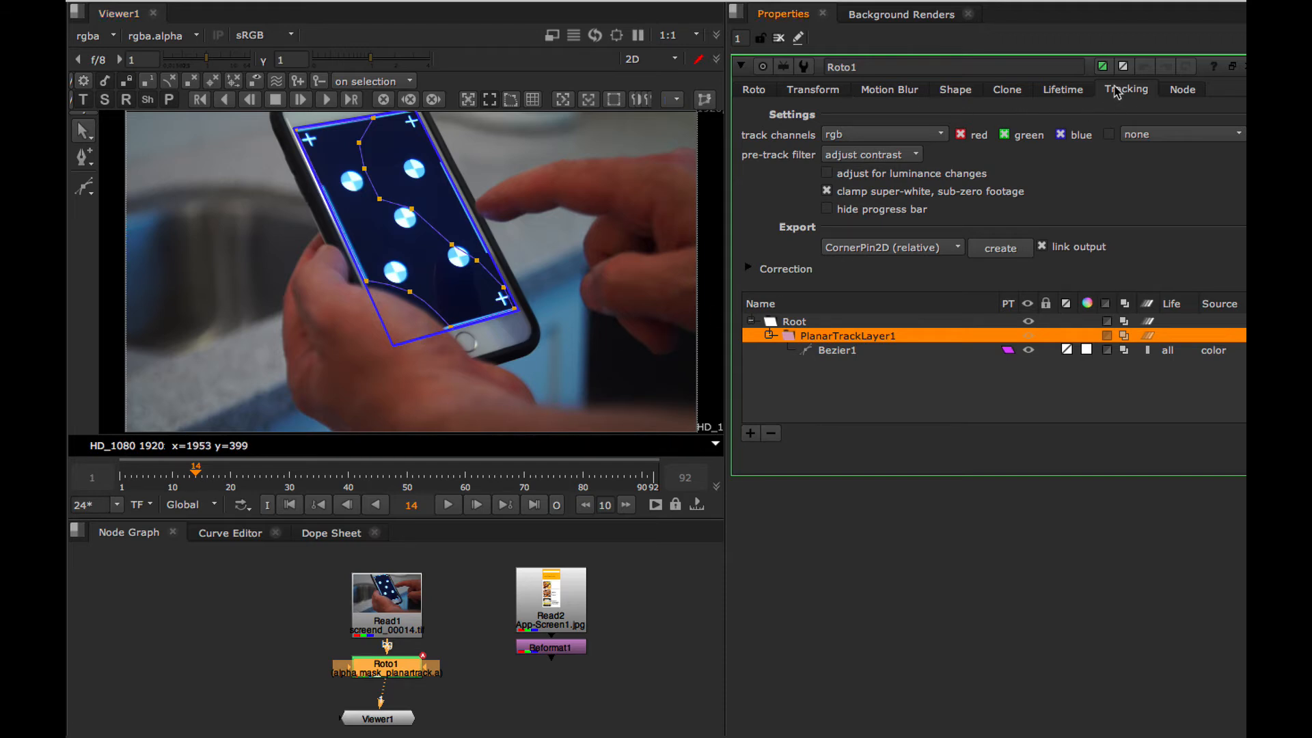
click(847, 363)
click(844, 336)
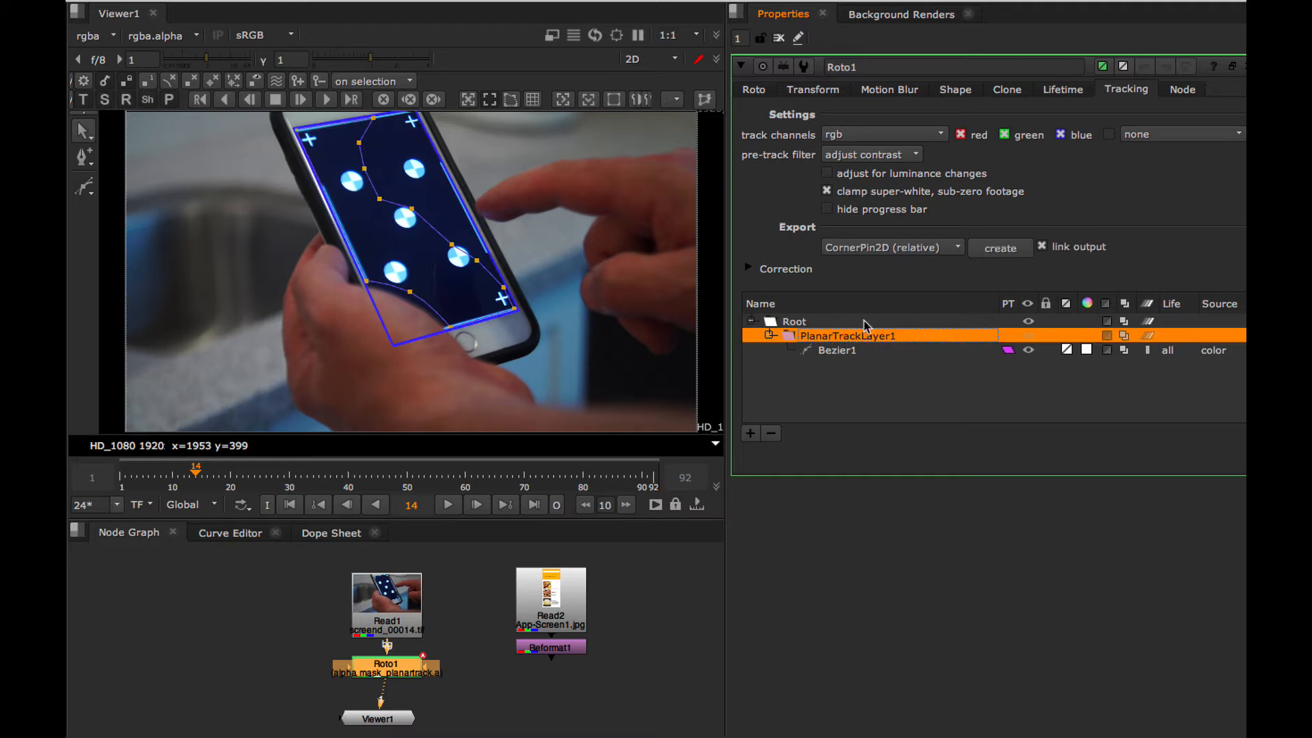
click(897, 255)
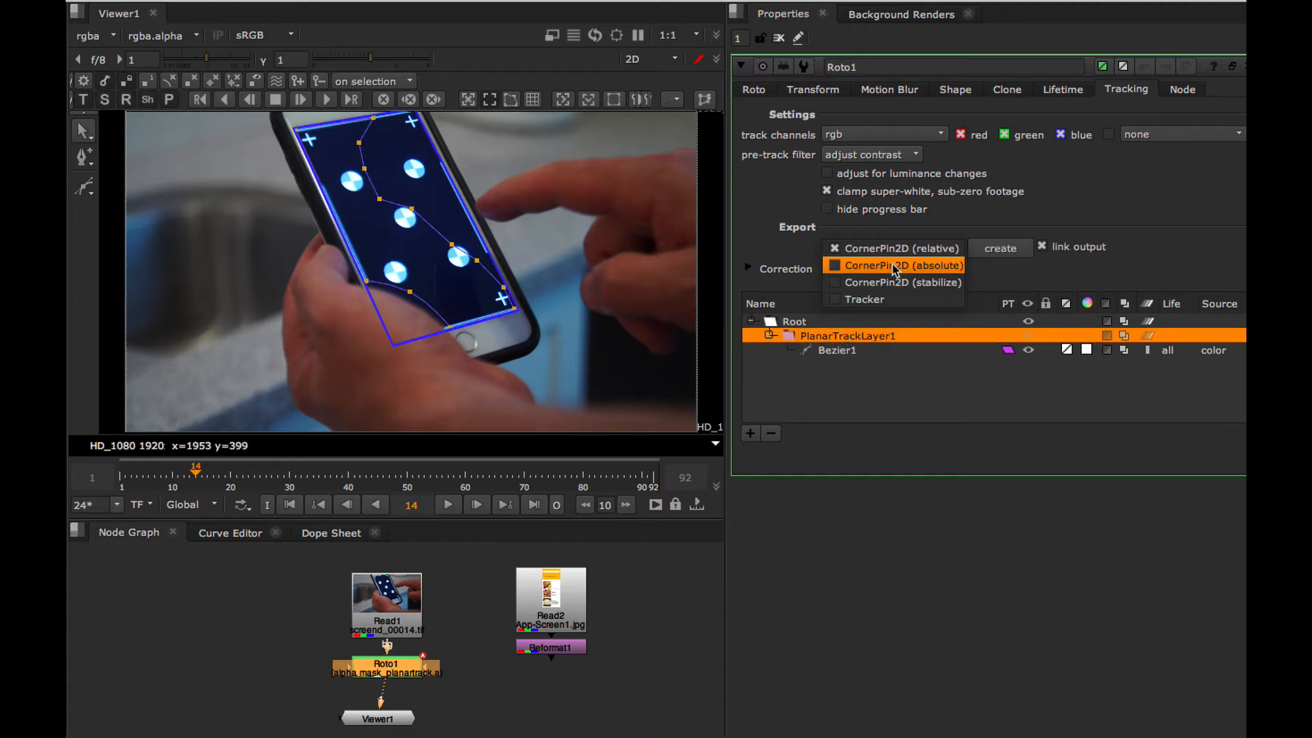
click(895, 266)
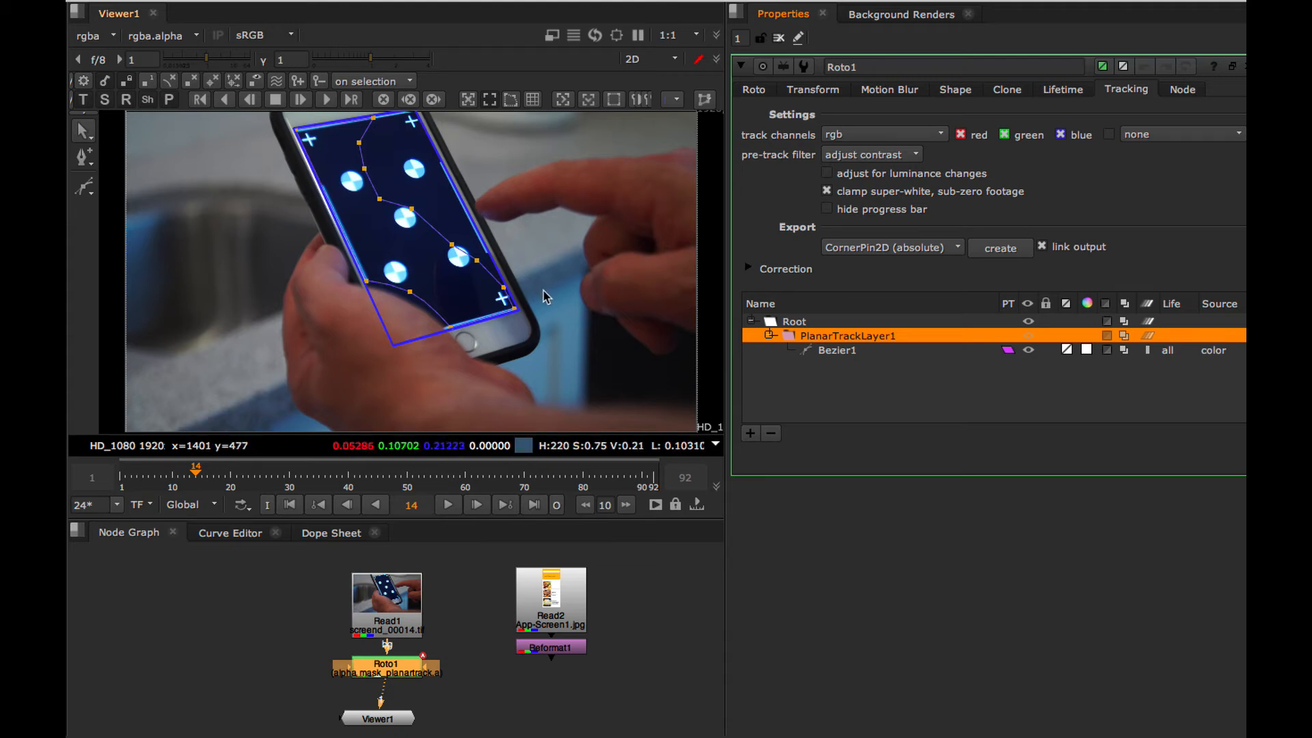
click(1002, 249)
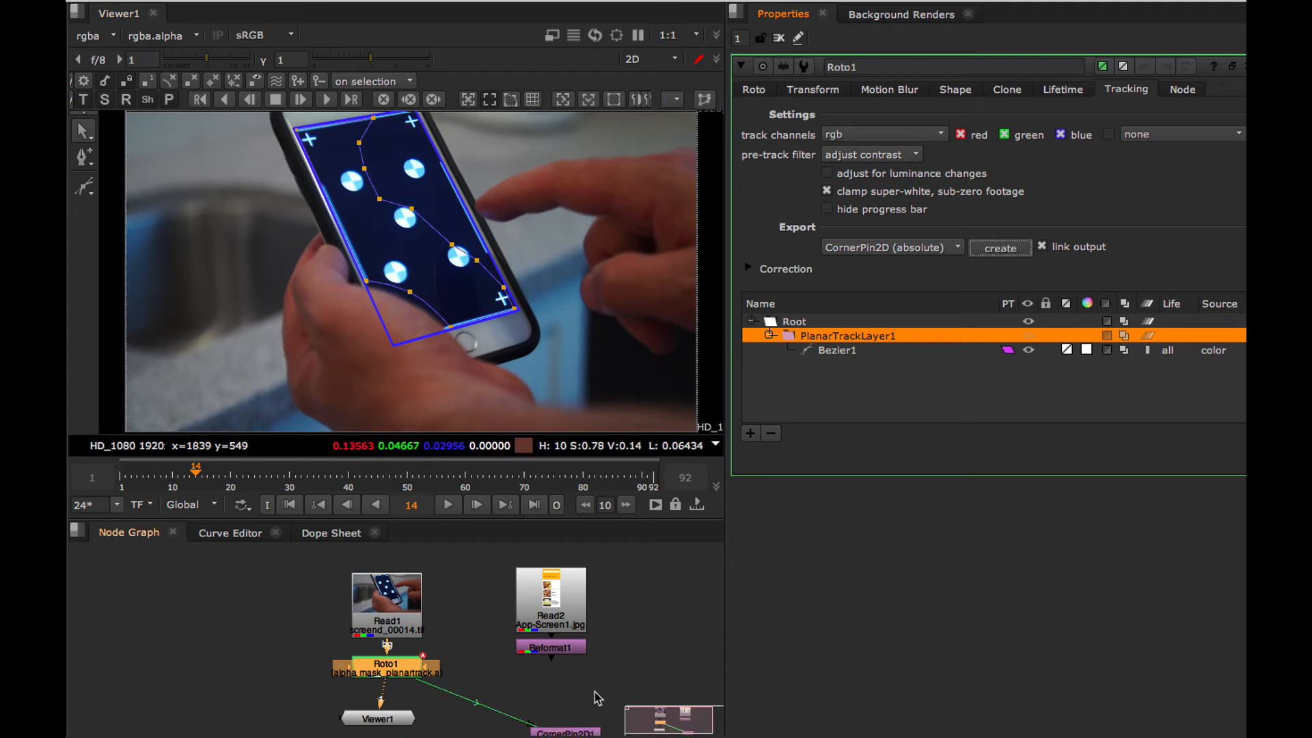
Place CornerPin2D1 below Reformat1, connect its input to Reformat1, and view the pinned app screen.
drag(566, 731, 532, 685)
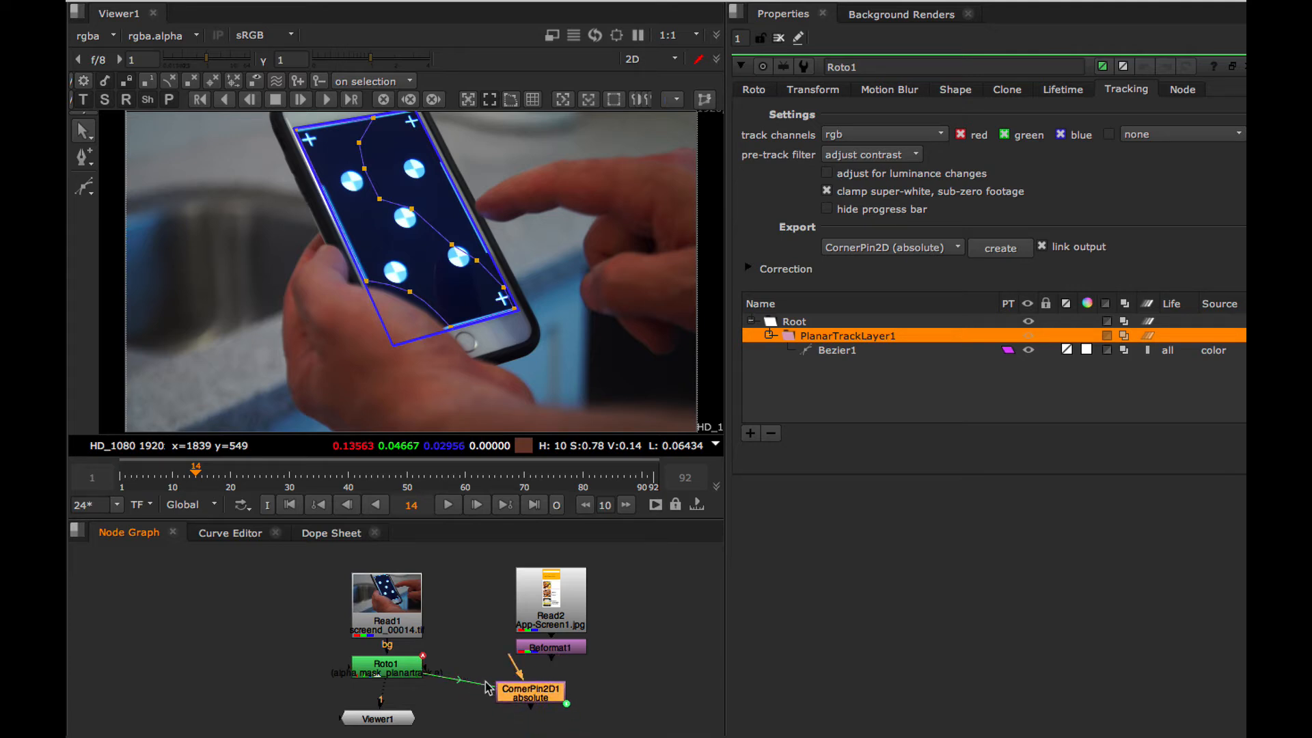
drag(538, 689, 541, 697)
key(1)
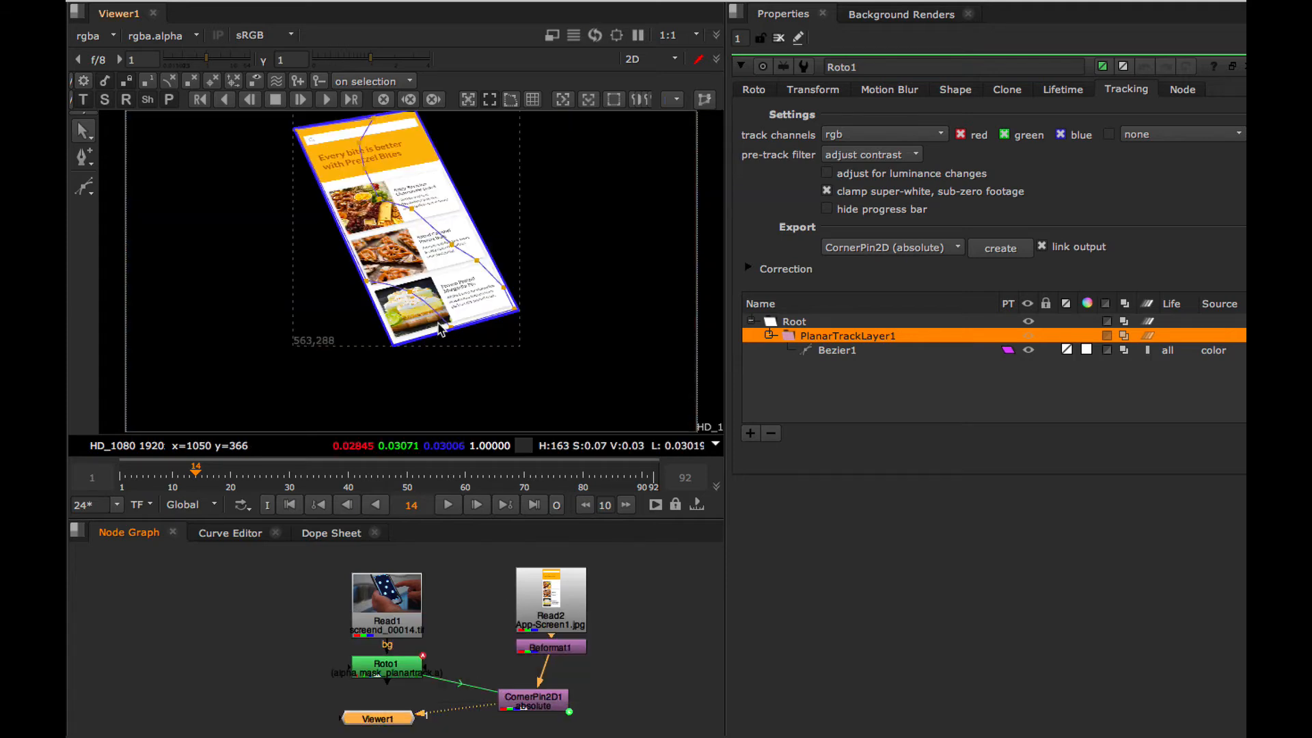
Close Roto1's properties and play the clip to check the motion of the corner-pinned app screen.
click(1247, 66)
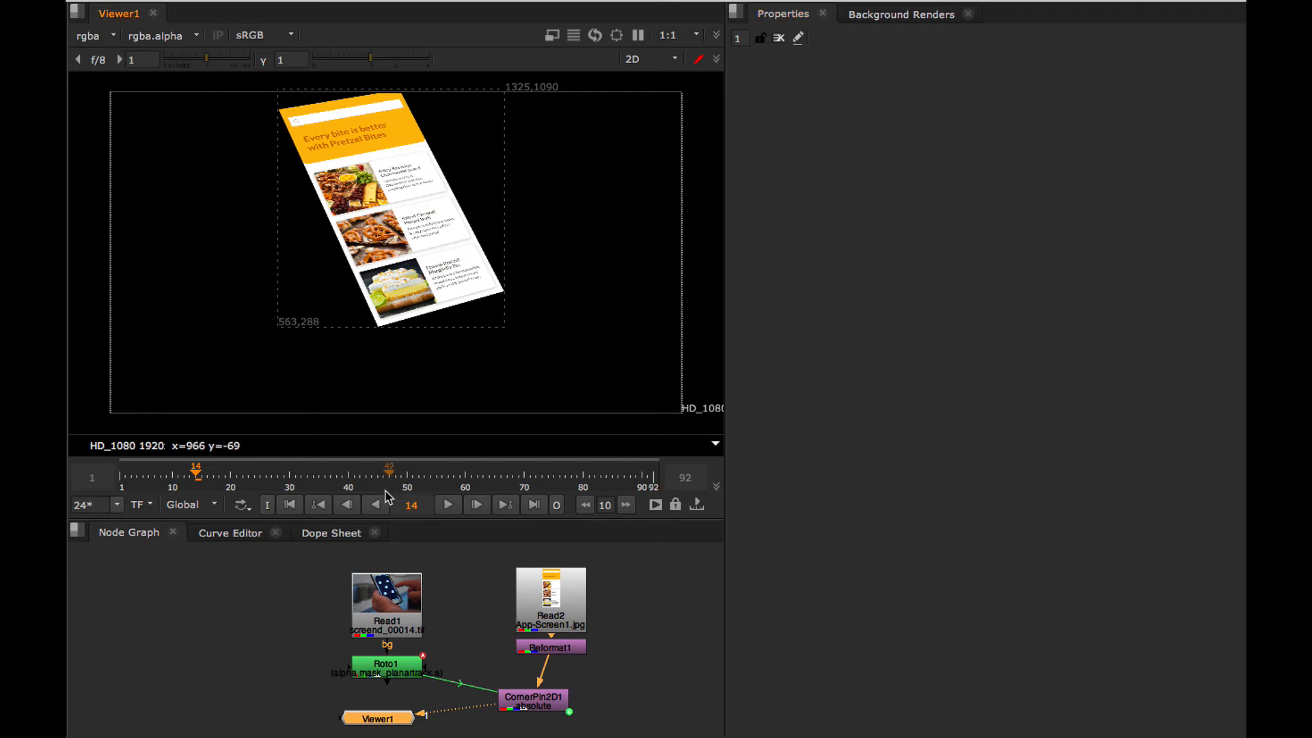
click(448, 506)
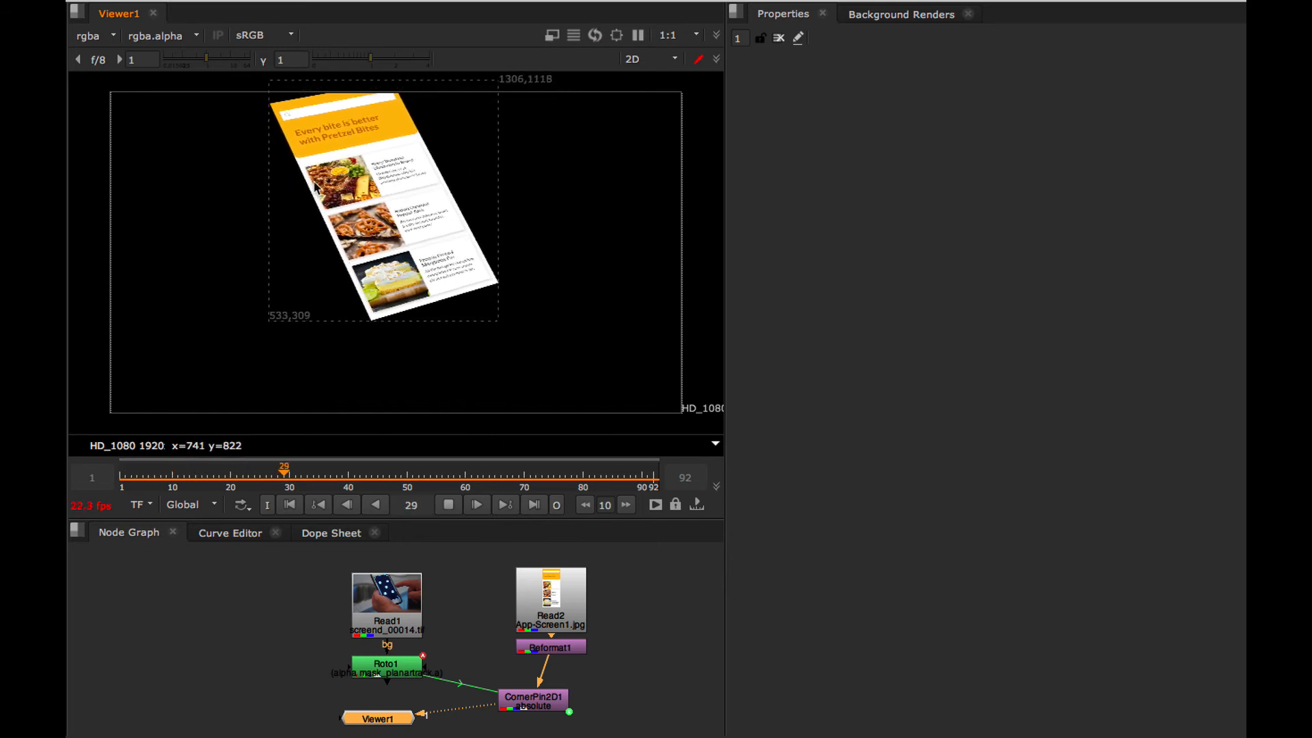
click(448, 506)
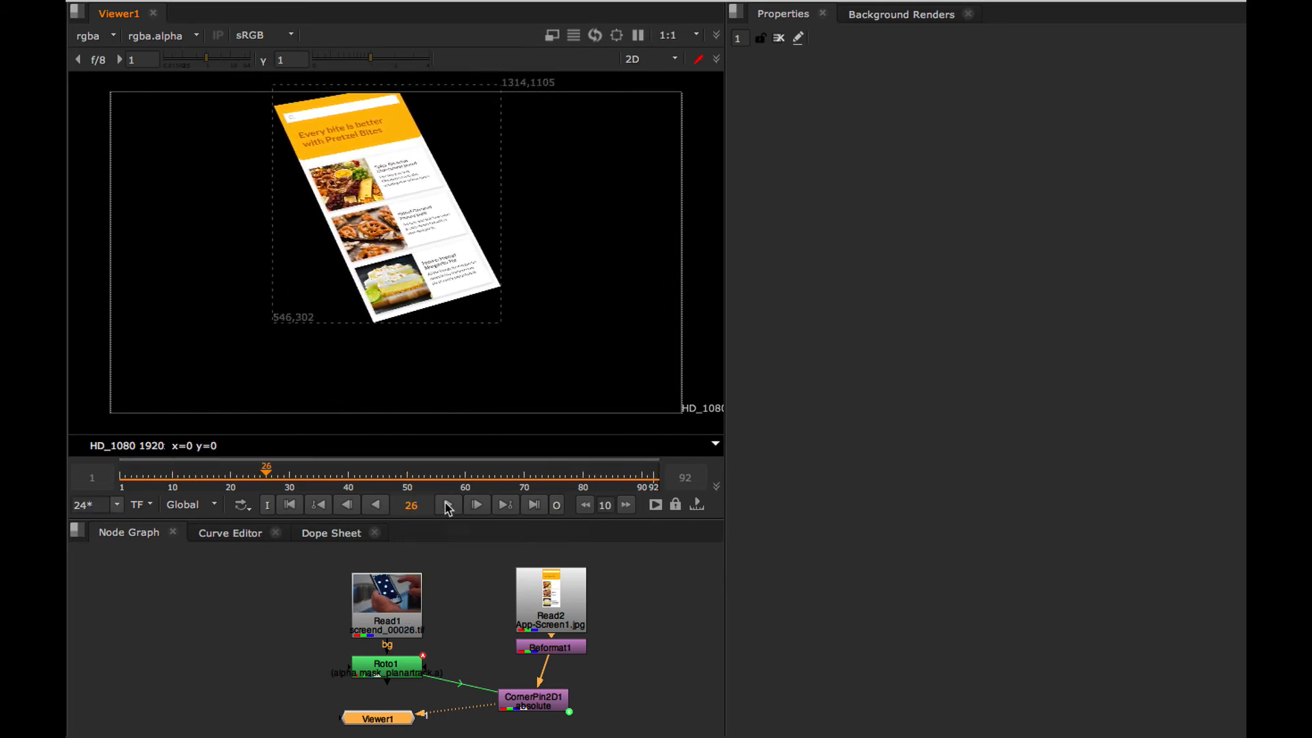
Set CornerPin2D1's motion blur to 1 and play the clip to check playback.
double_click(533, 700)
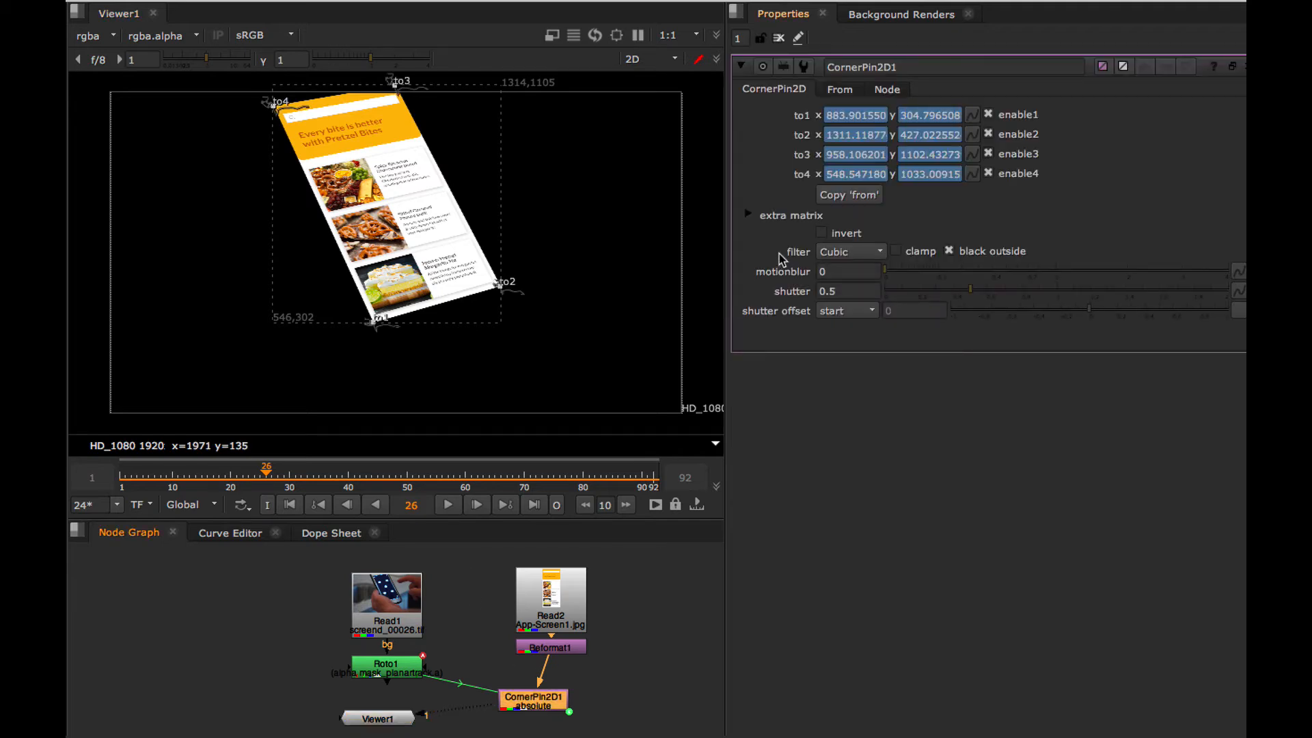
click(824, 270)
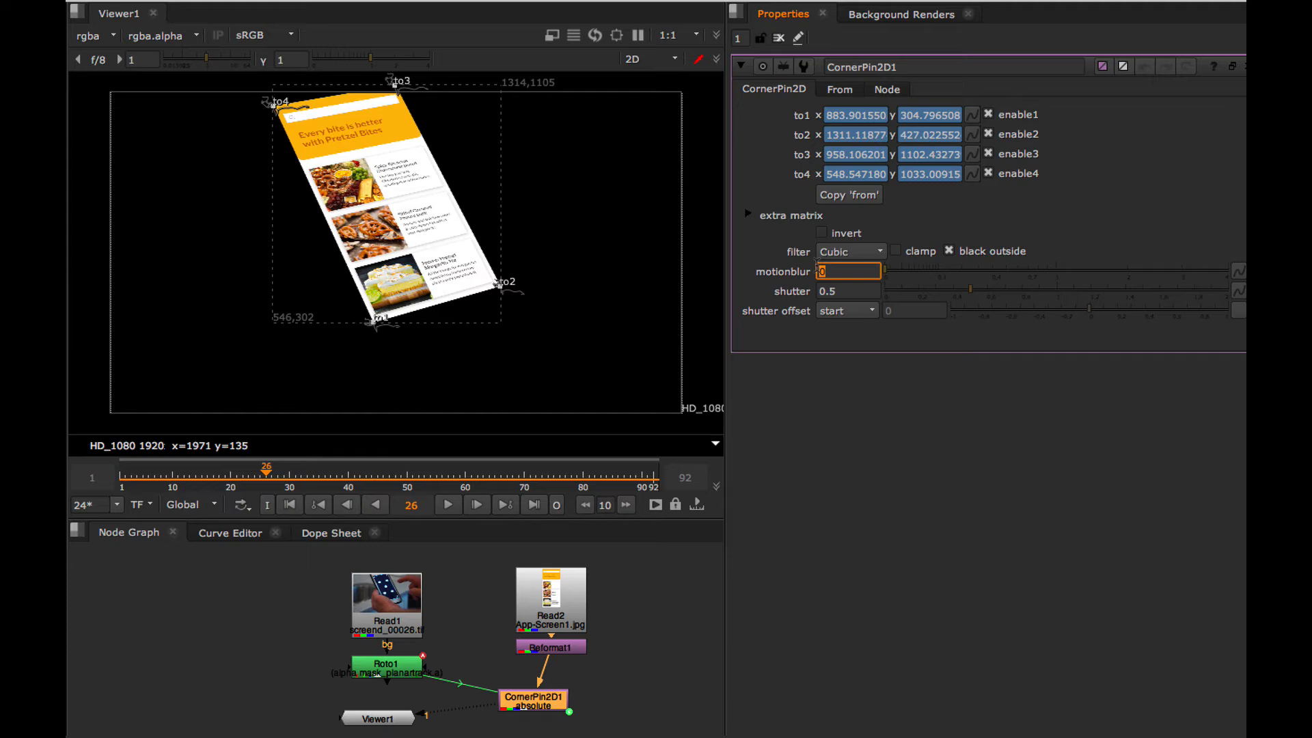
text(1)
click(848, 292)
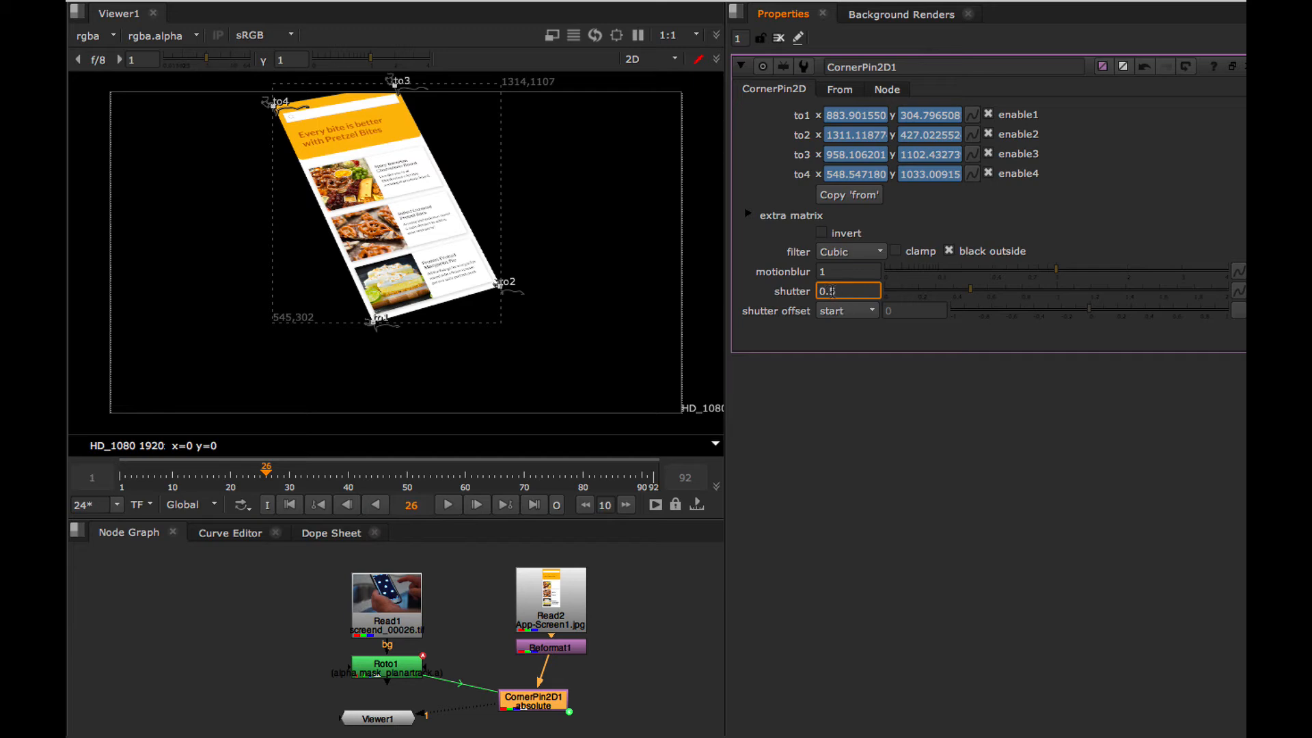
drag(547, 708, 516, 698)
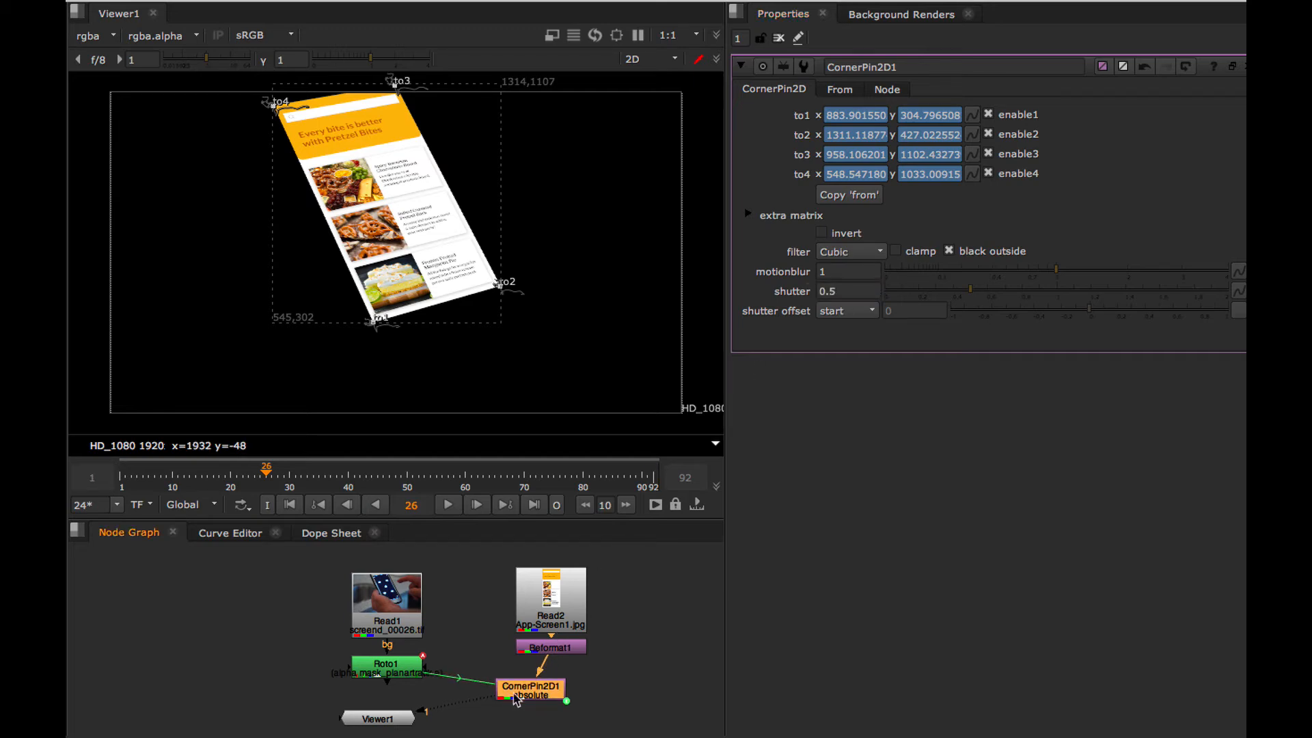
click(447, 505)
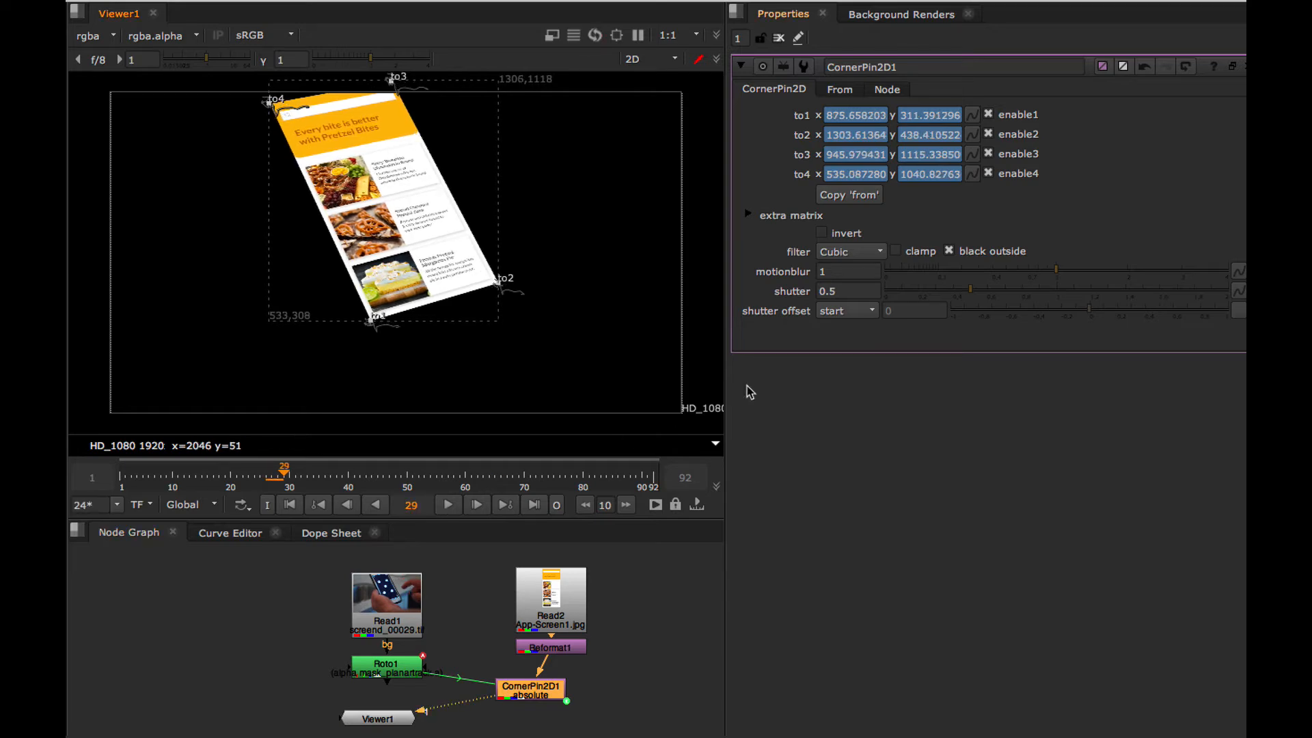
Reset CornerPin2D1's motion blur to 0 and play the clip again.
click(832, 271)
text(0)
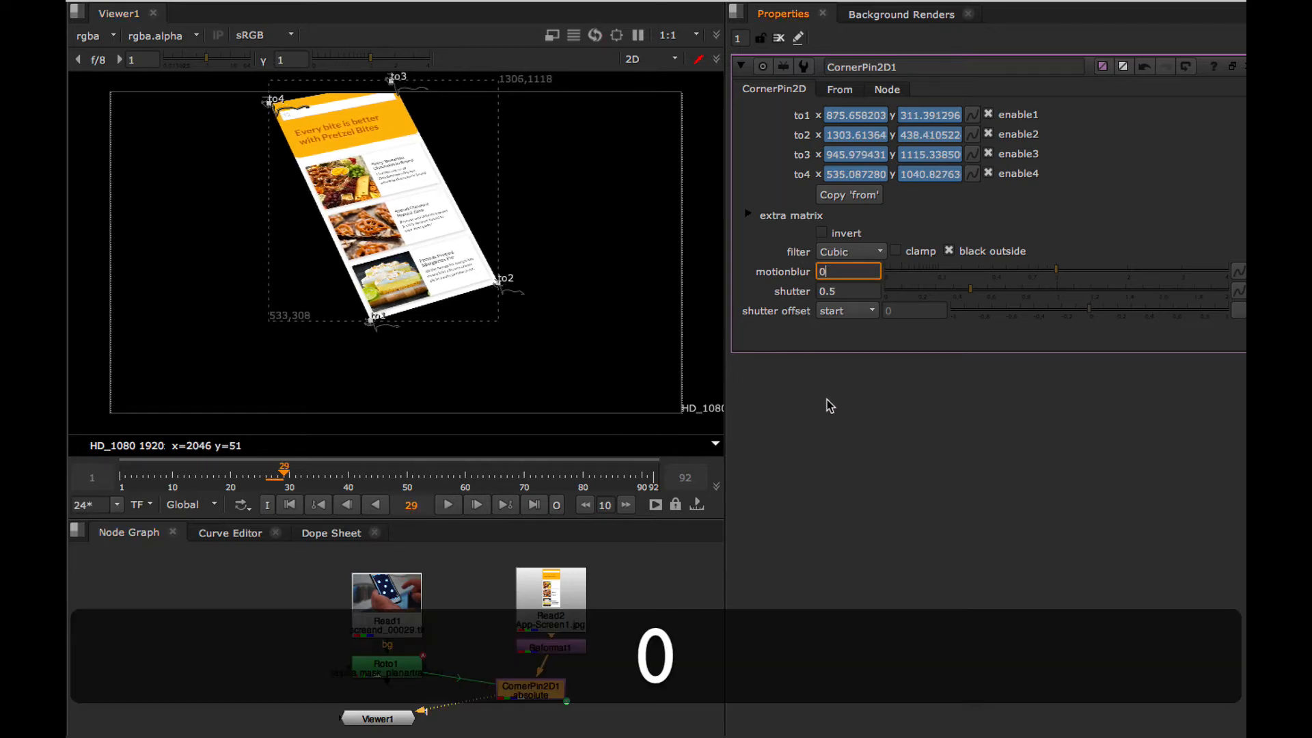
drag(530, 693, 523, 694)
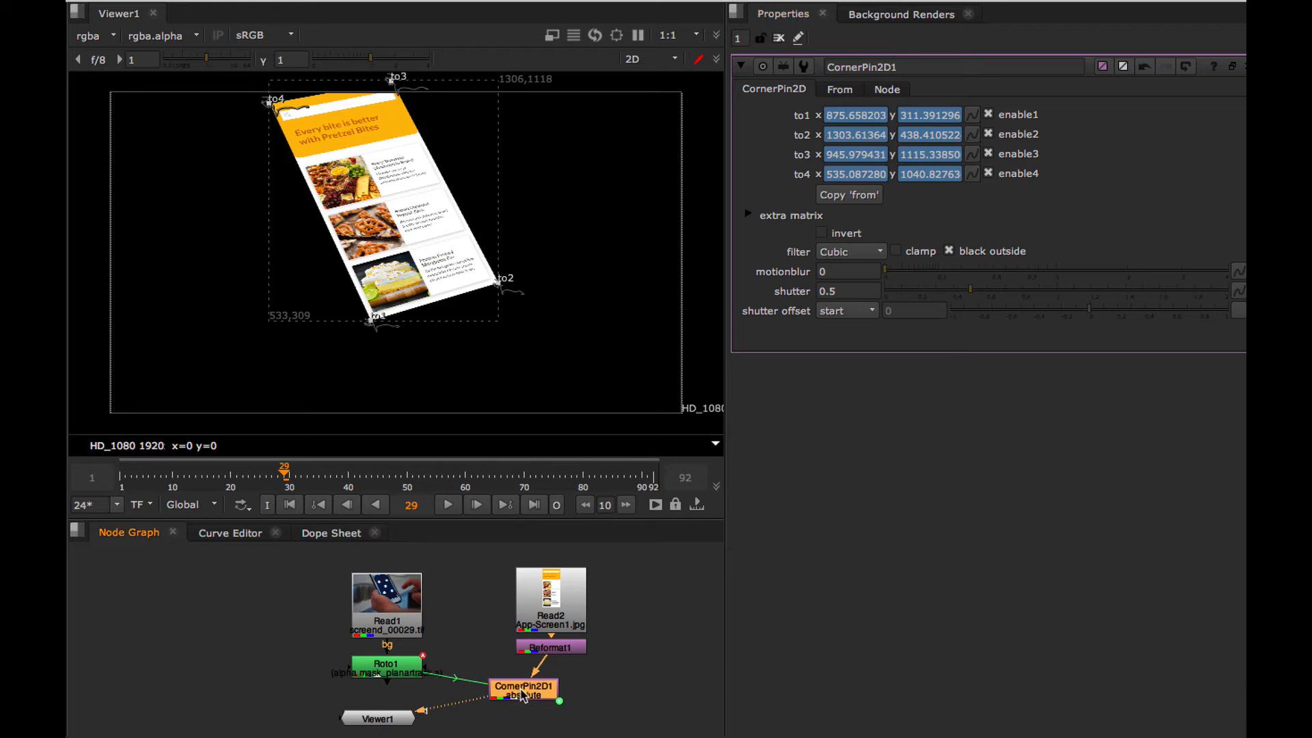
click(449, 508)
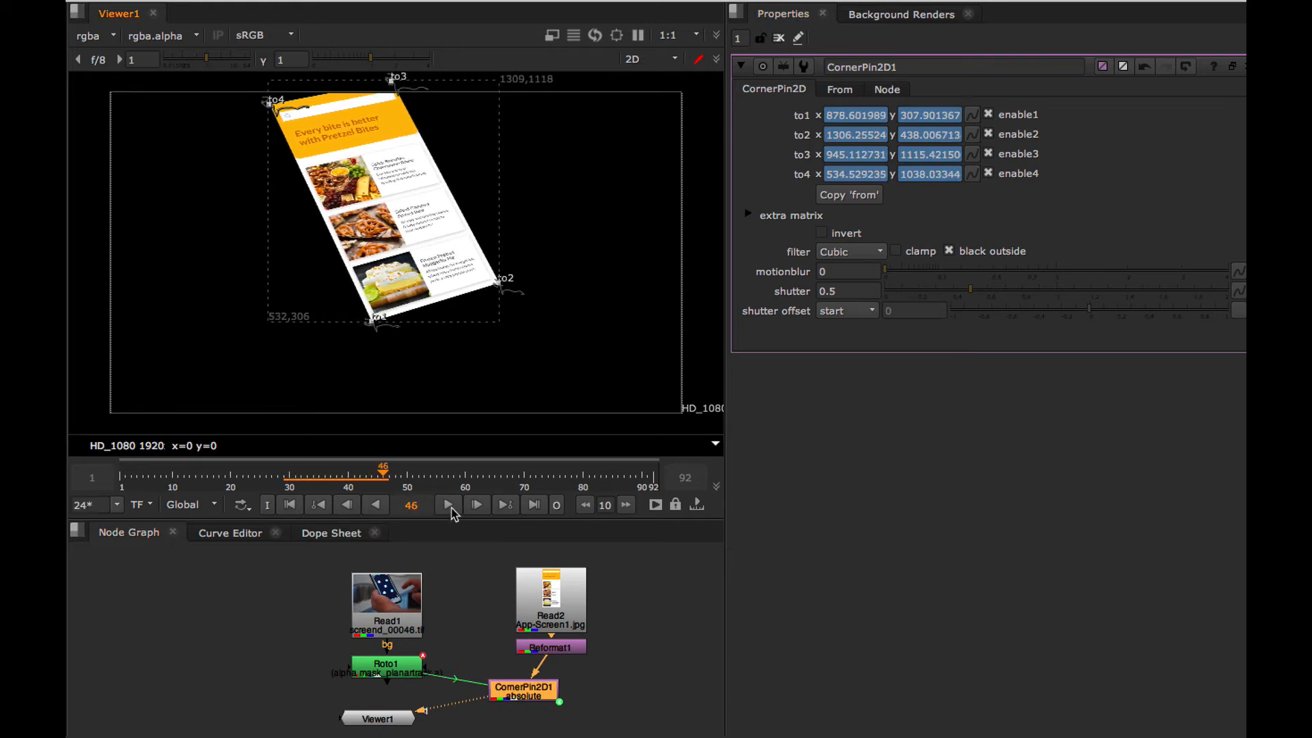
Enlarge the node graph area, align CornerPin2D1 under Reformat1 and level with Roto1, and move Viewer1 below them.
drag(392, 717, 428, 725)
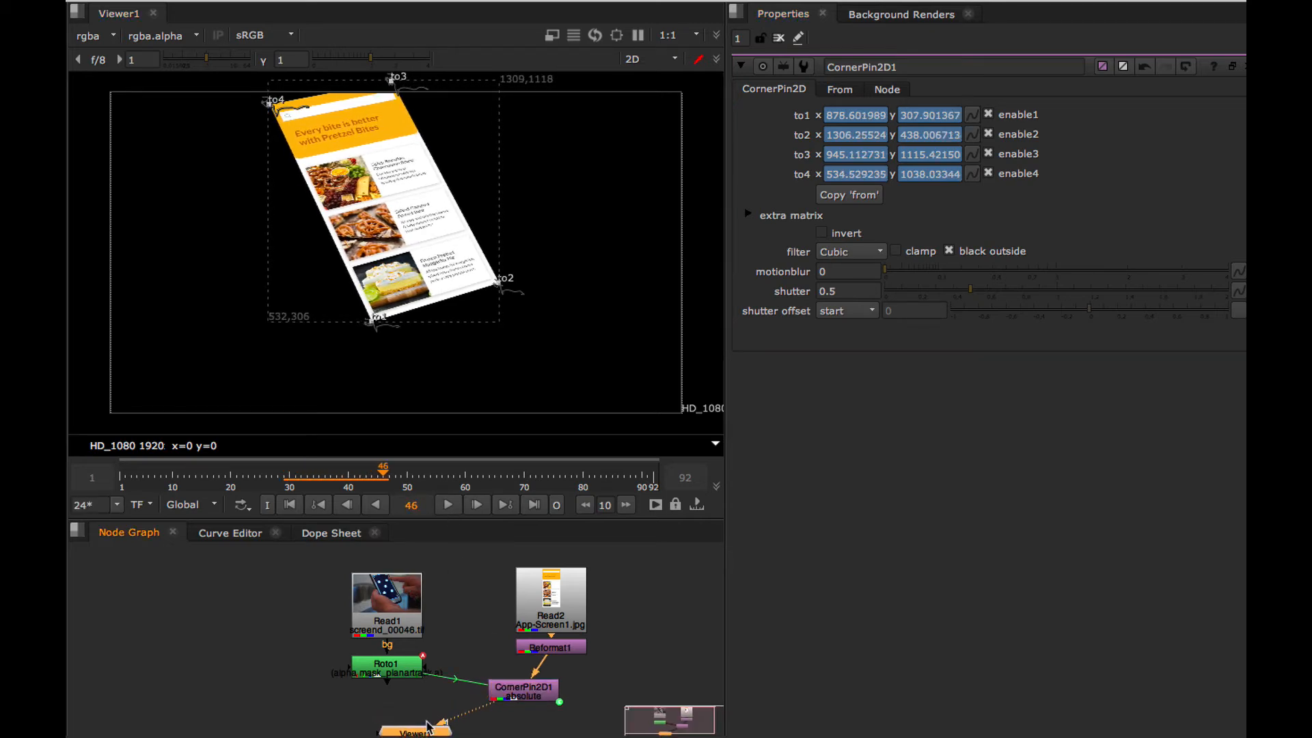
drag(467, 519, 459, 421)
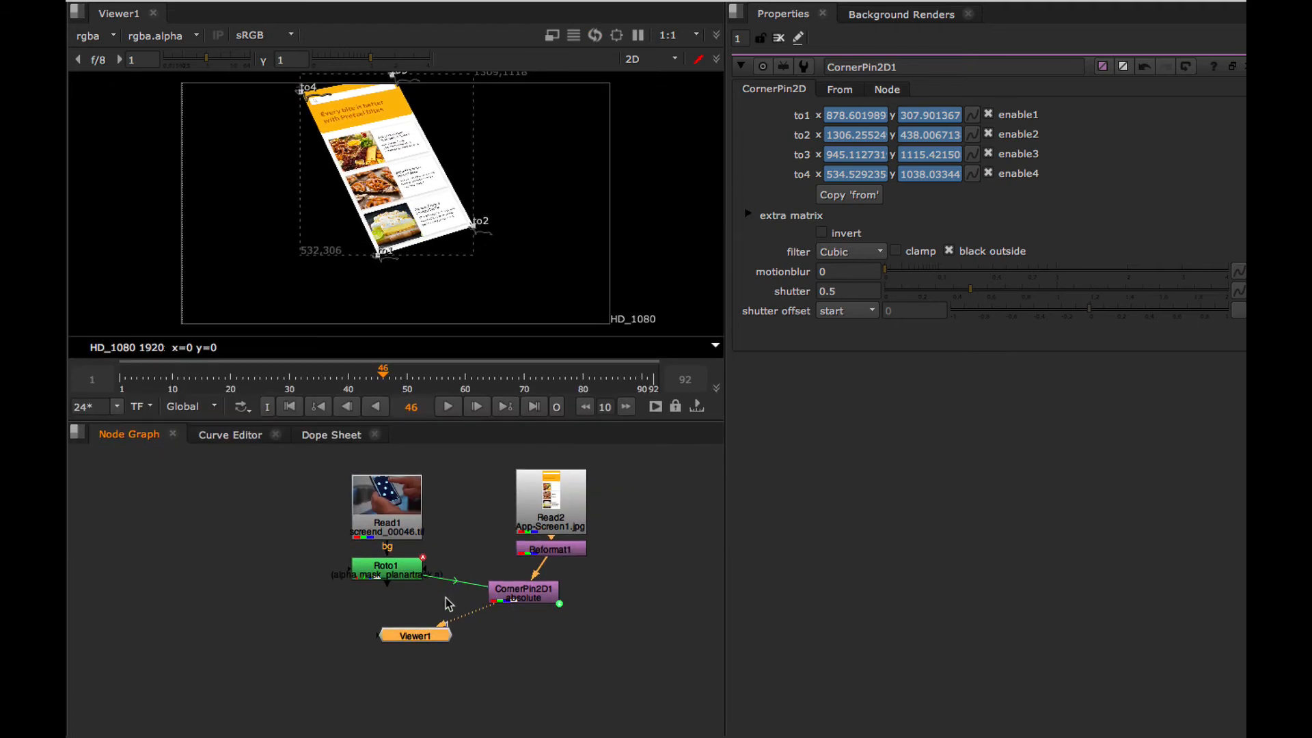
drag(414, 636, 484, 667)
drag(525, 600, 549, 588)
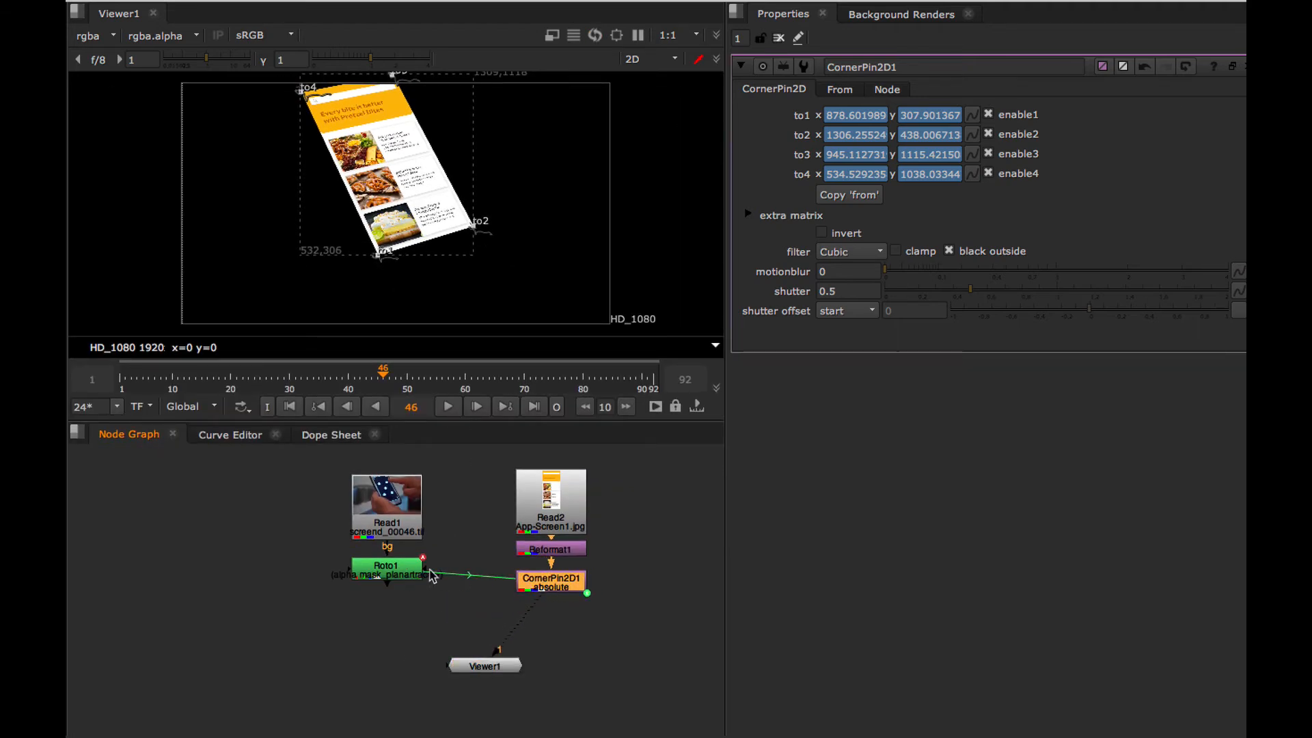
drag(408, 574, 406, 587)
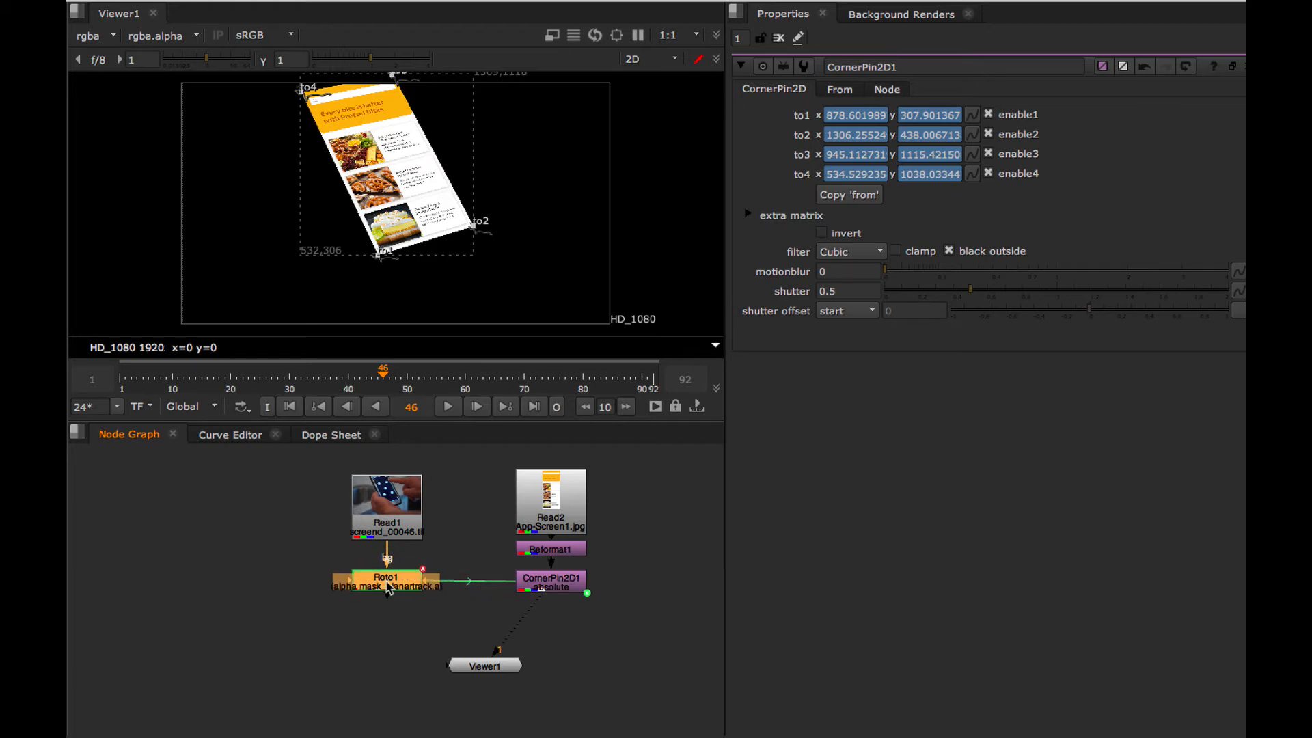
drag(391, 585, 391, 586)
drag(390, 578, 391, 580)
drag(489, 670, 543, 705)
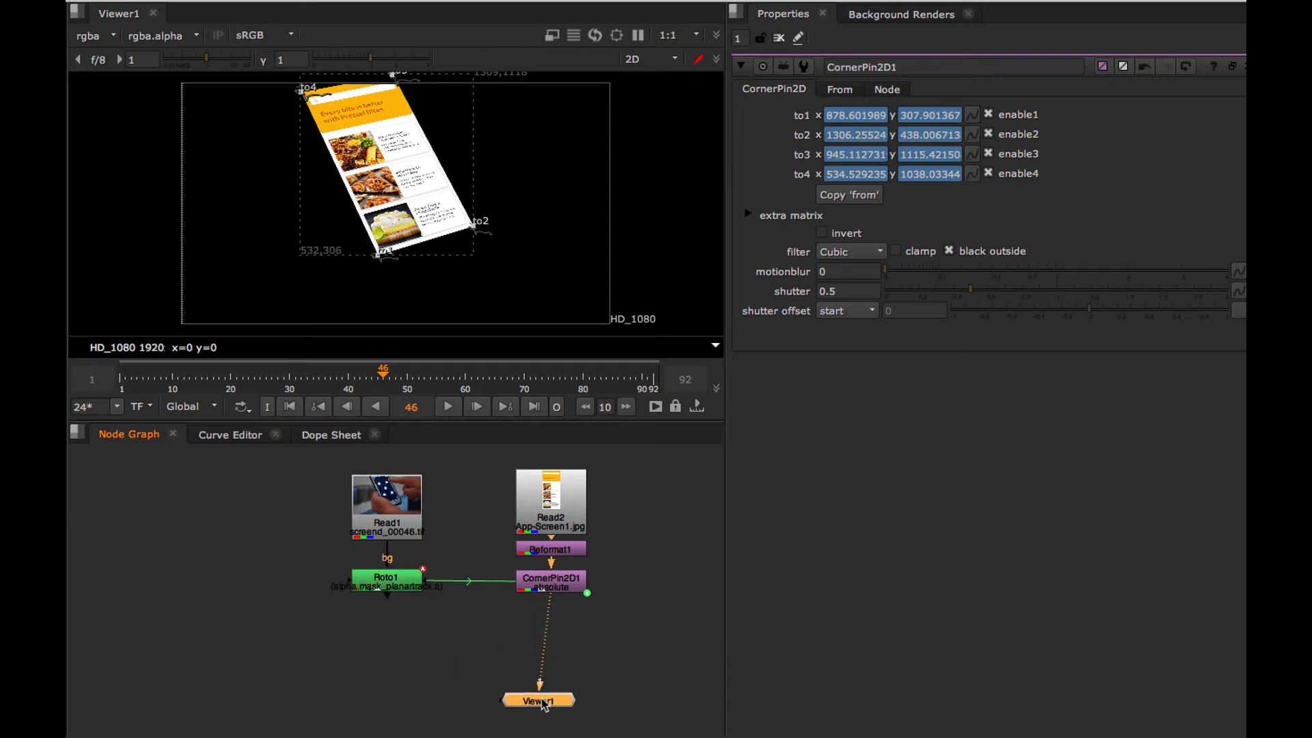
Merge CornerPin2D1 over Roto1's footage with a Merge (over) node placed directly below Roto1.
double_click(547, 583)
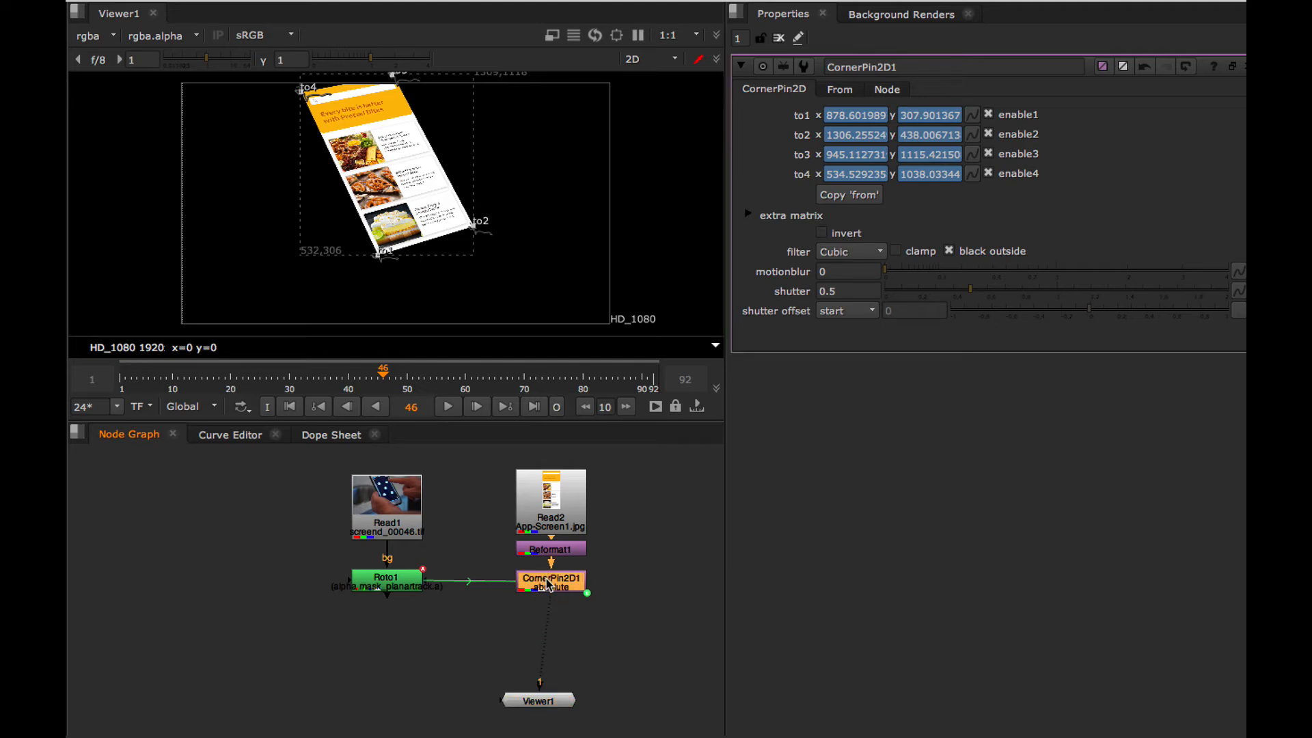
key(m)
drag(635, 589, 395, 588)
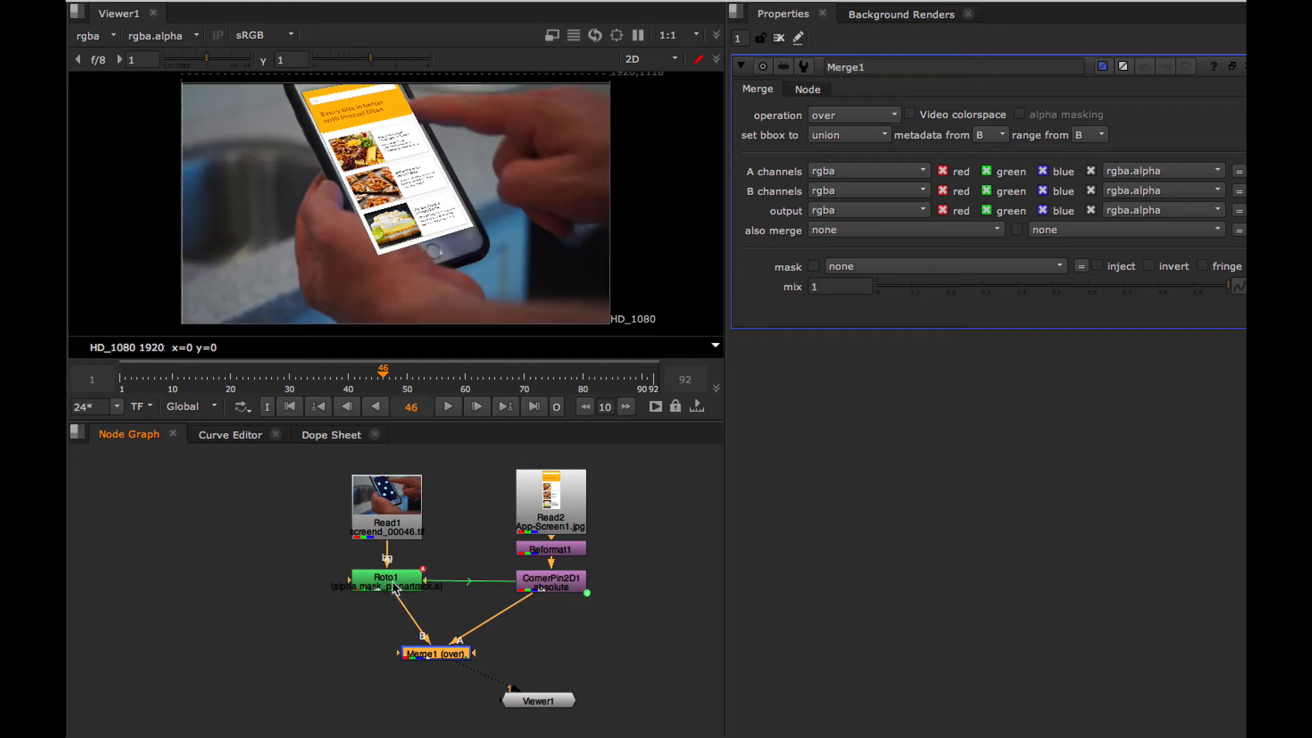
drag(433, 656, 383, 649)
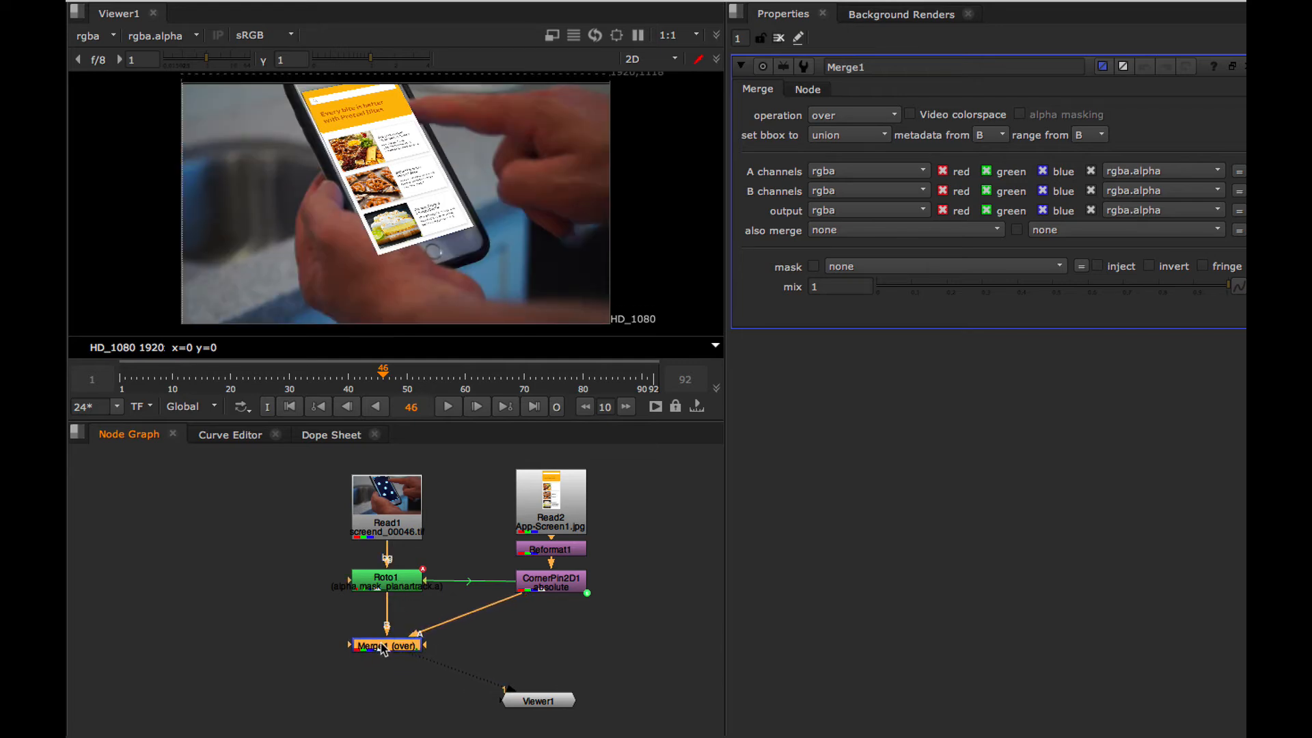
Play the composite to check that the app screen stays on the phone, and return to frame 1.
click(448, 407)
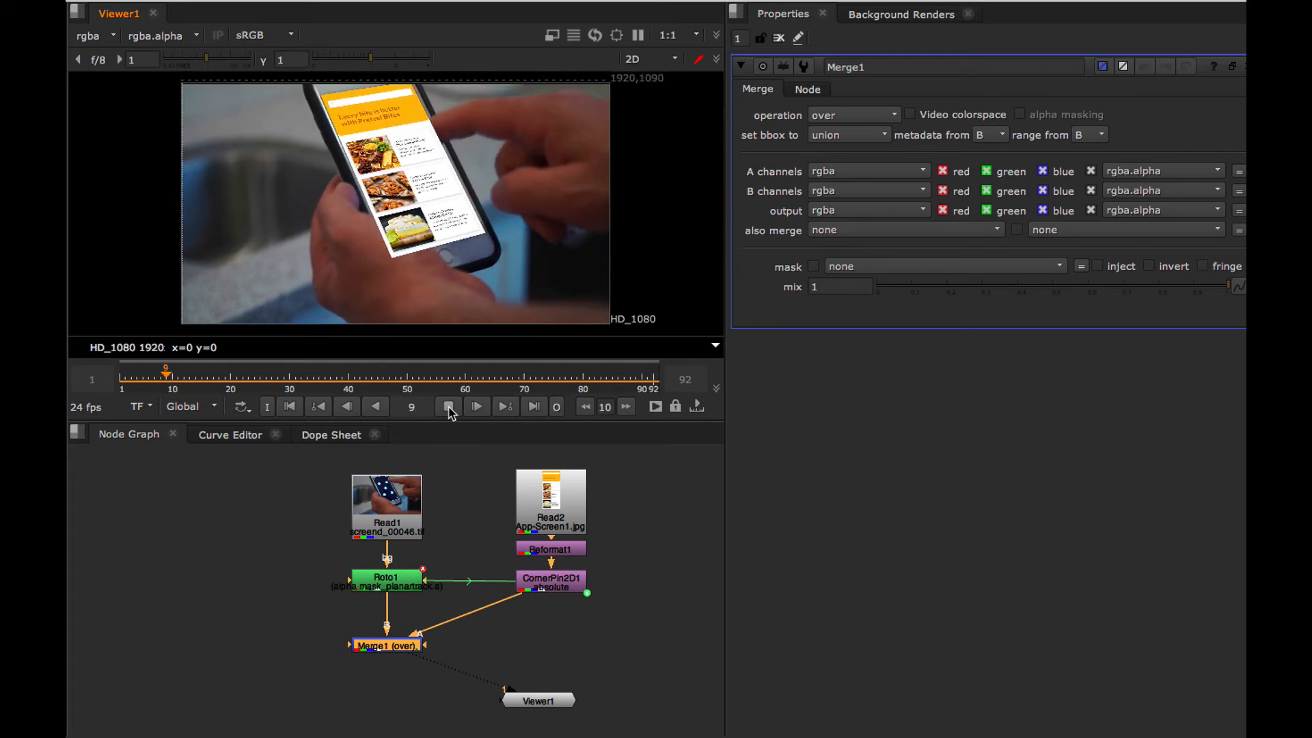
click(449, 408)
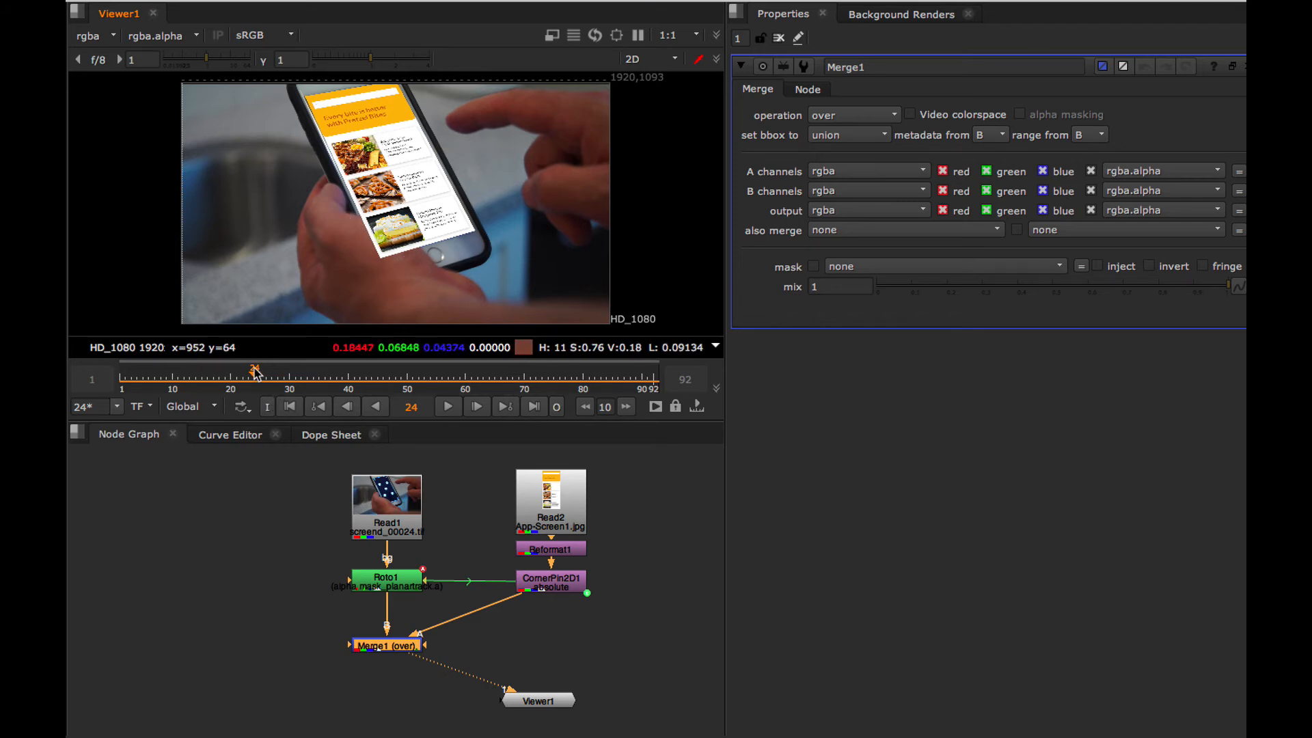
drag(254, 369, 133, 388)
scroll(203, 373, down, 2)
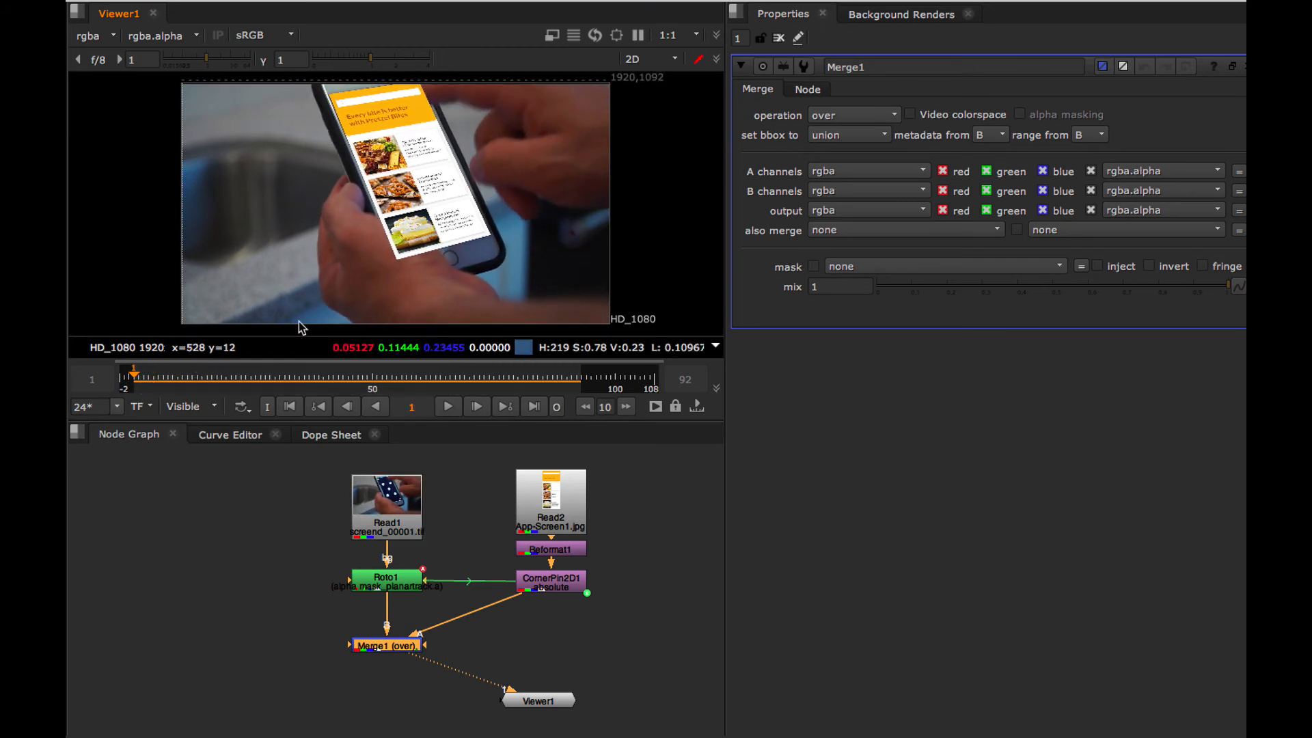
Export Roto1's PlanarTrackLayer1 as a linked CornerPin2D (relative) node and place it on the opposite side of Roto1 from CornerPin2D1.
double_click(383, 585)
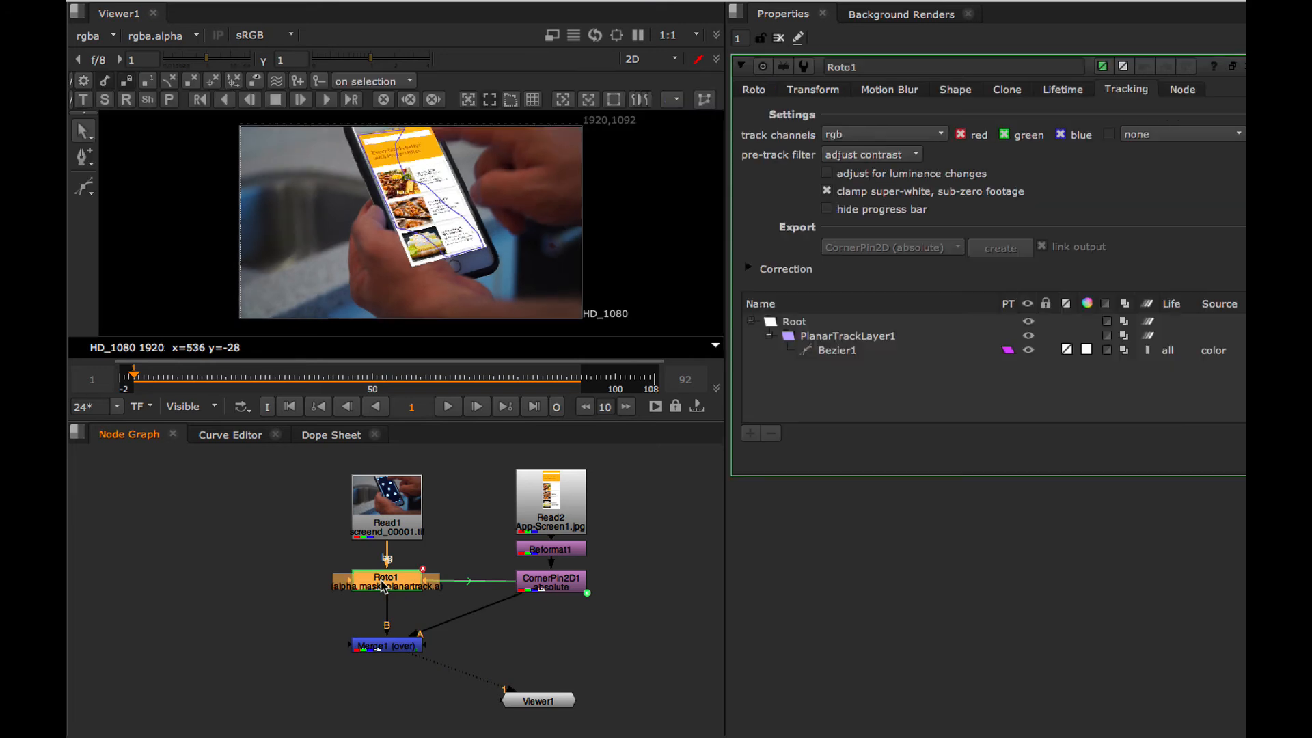
click(843, 337)
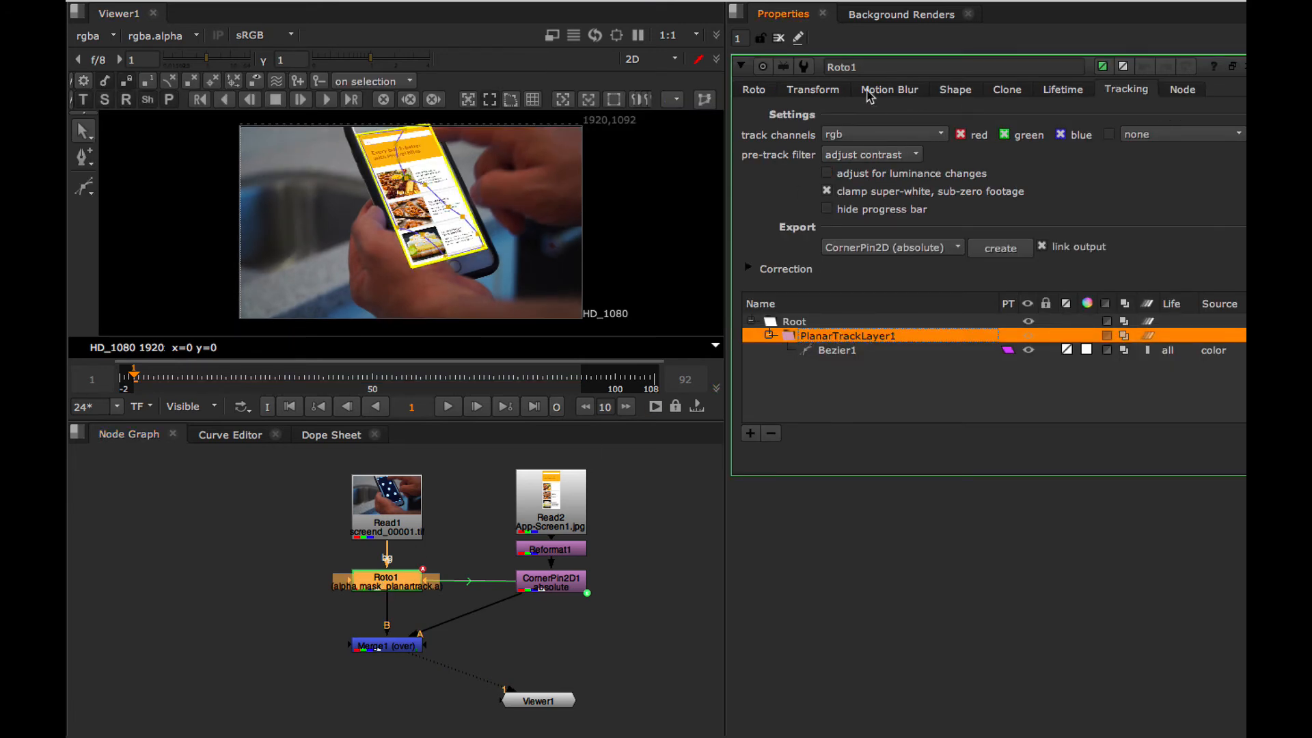
click(936, 251)
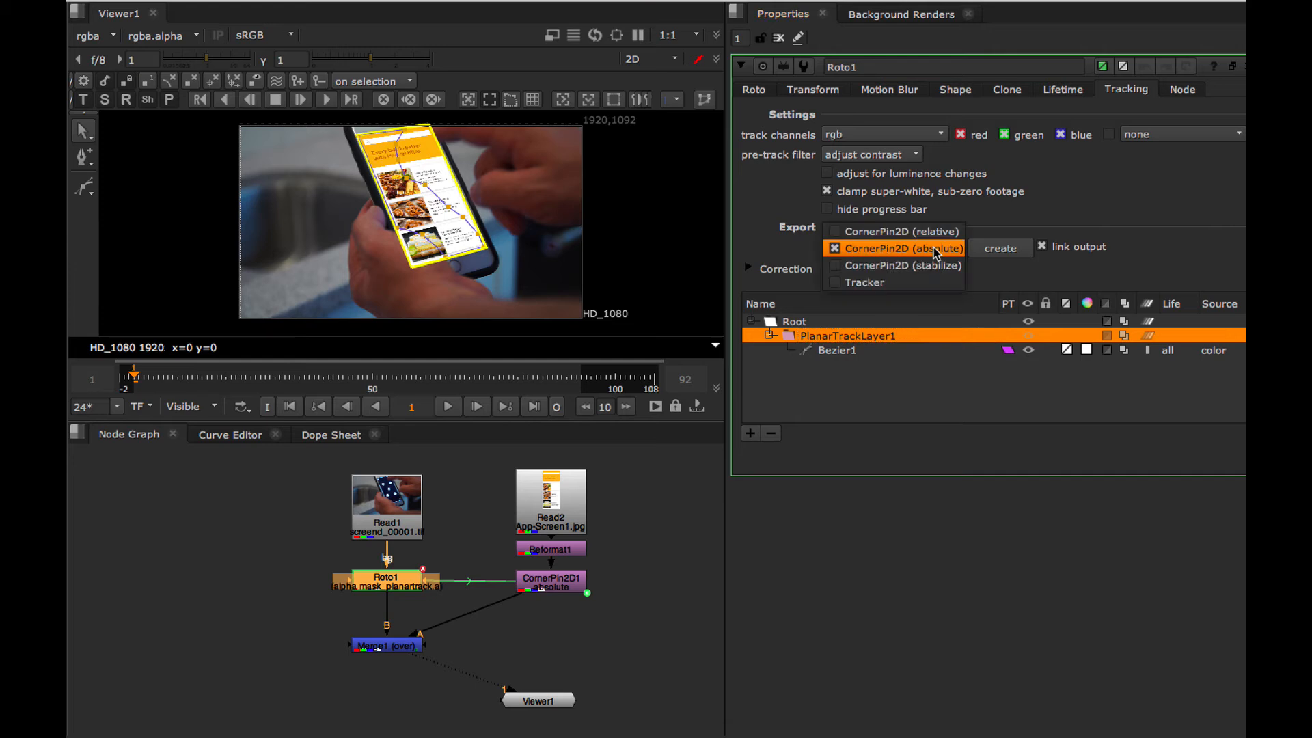
click(934, 234)
click(985, 250)
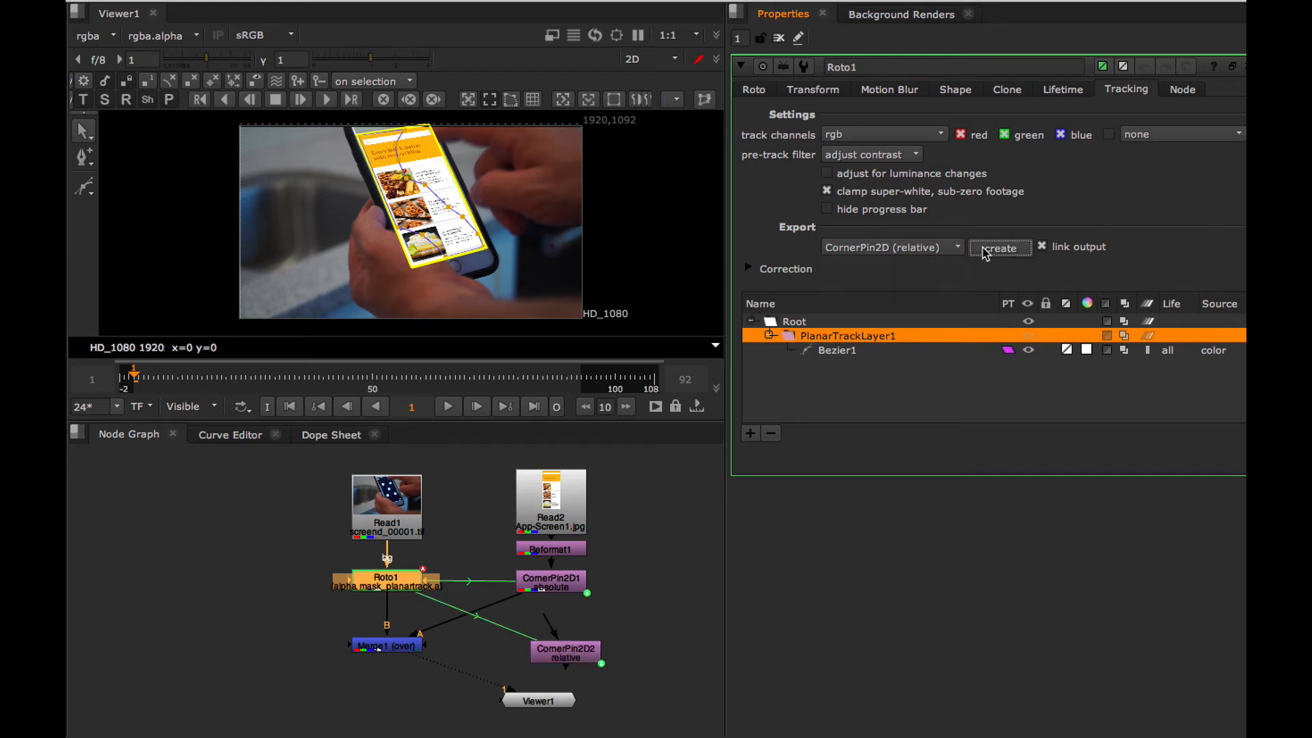
drag(567, 651, 235, 585)
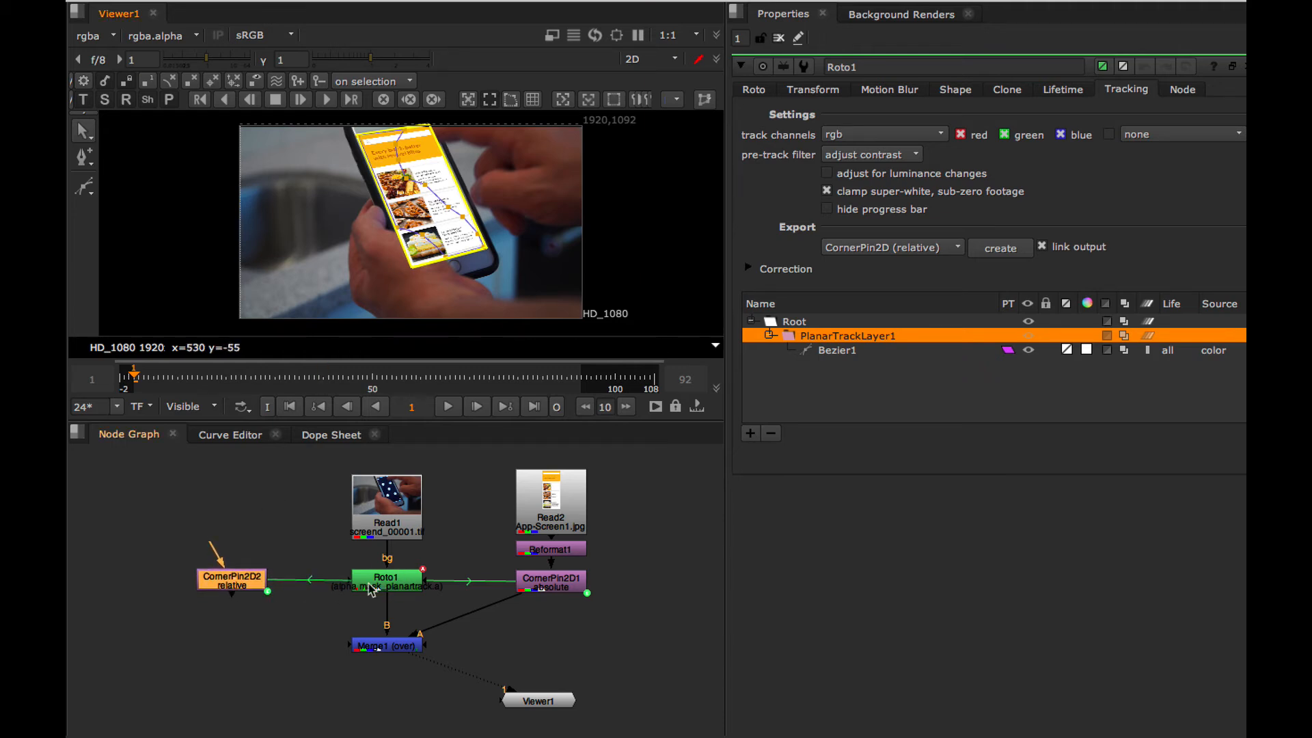
Add an unconnected RotoPaint node above the relative corner pin.
click(199, 515)
key(Tab)
text(roto)
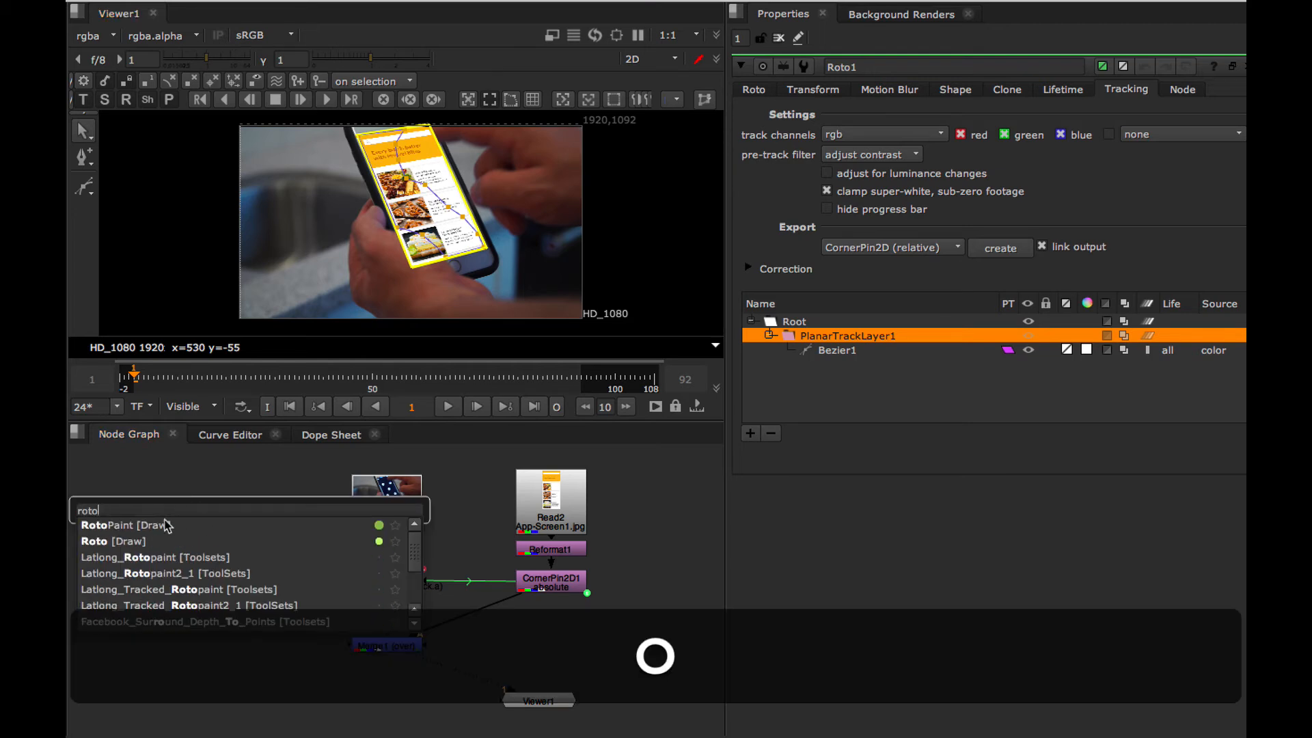
key(Return)
drag(208, 516, 248, 523)
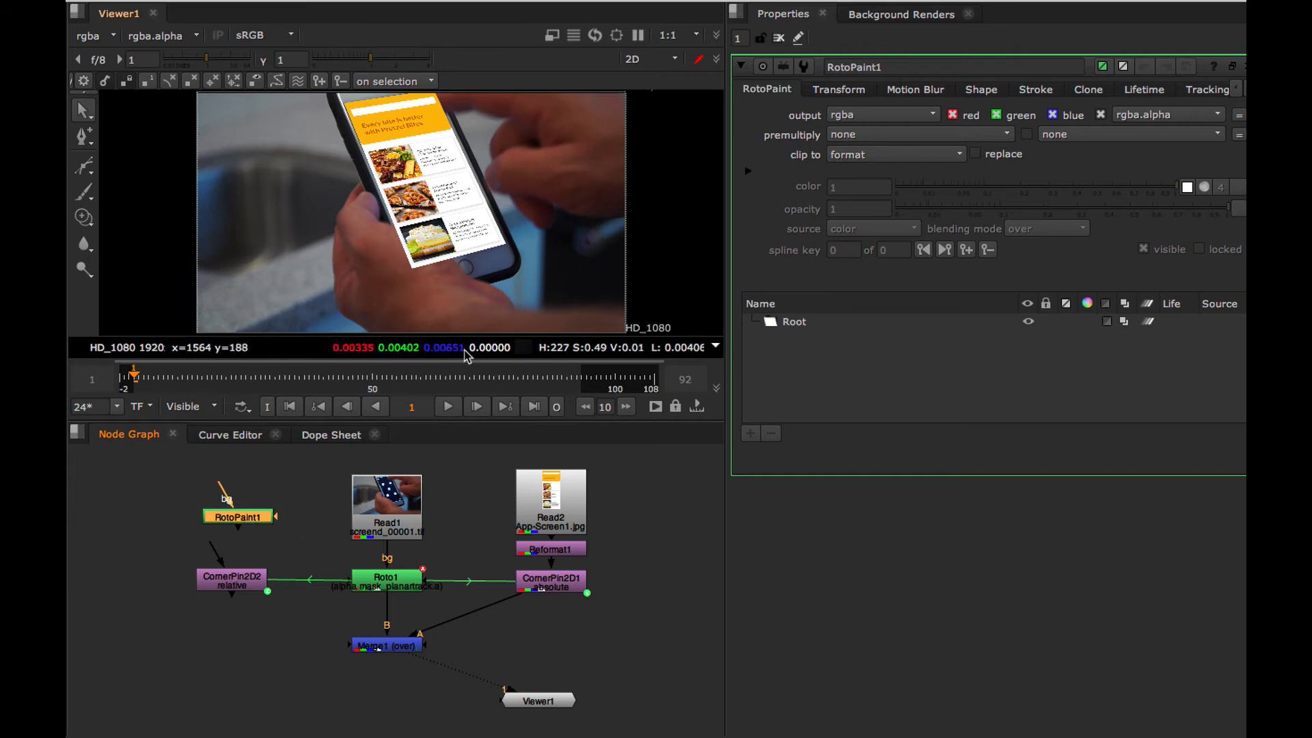
View Read1 and draw a closed six-point Bezier shape around the lower thumb, following its edge against the phone screen.
click(391, 517)
key(1)
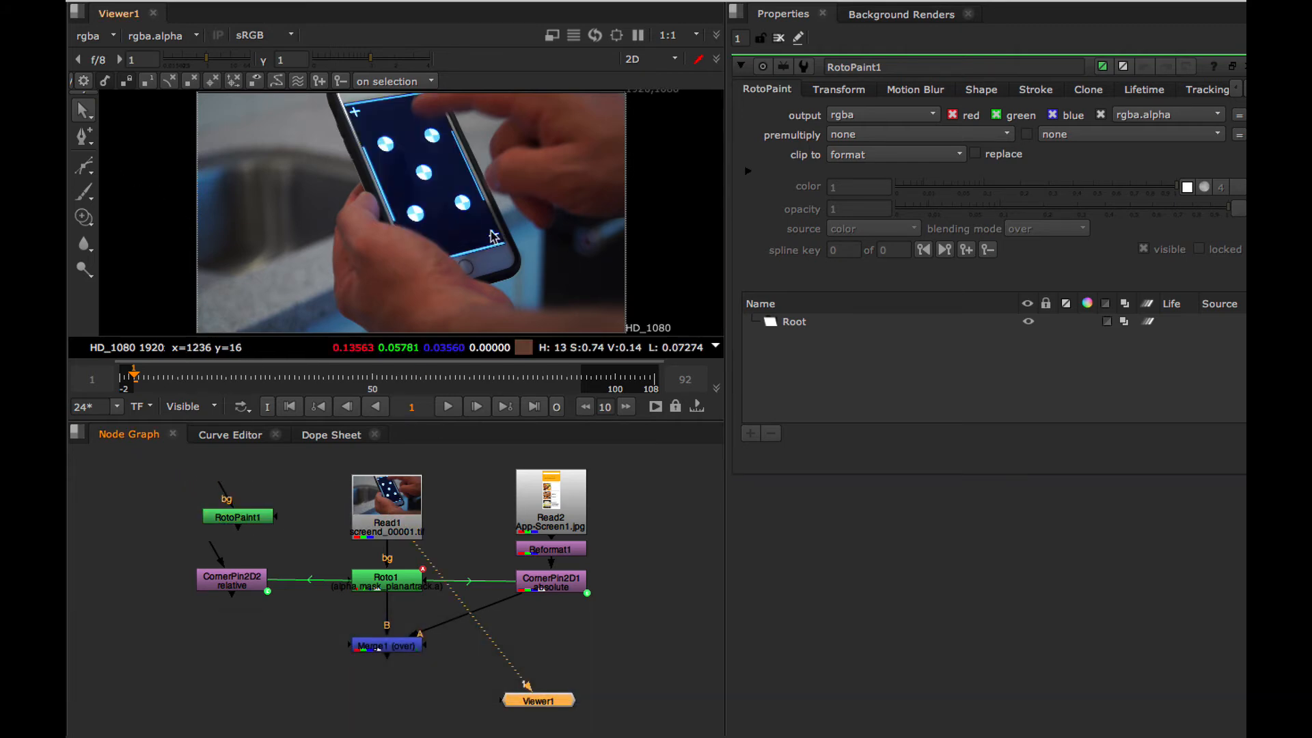
key(equal)
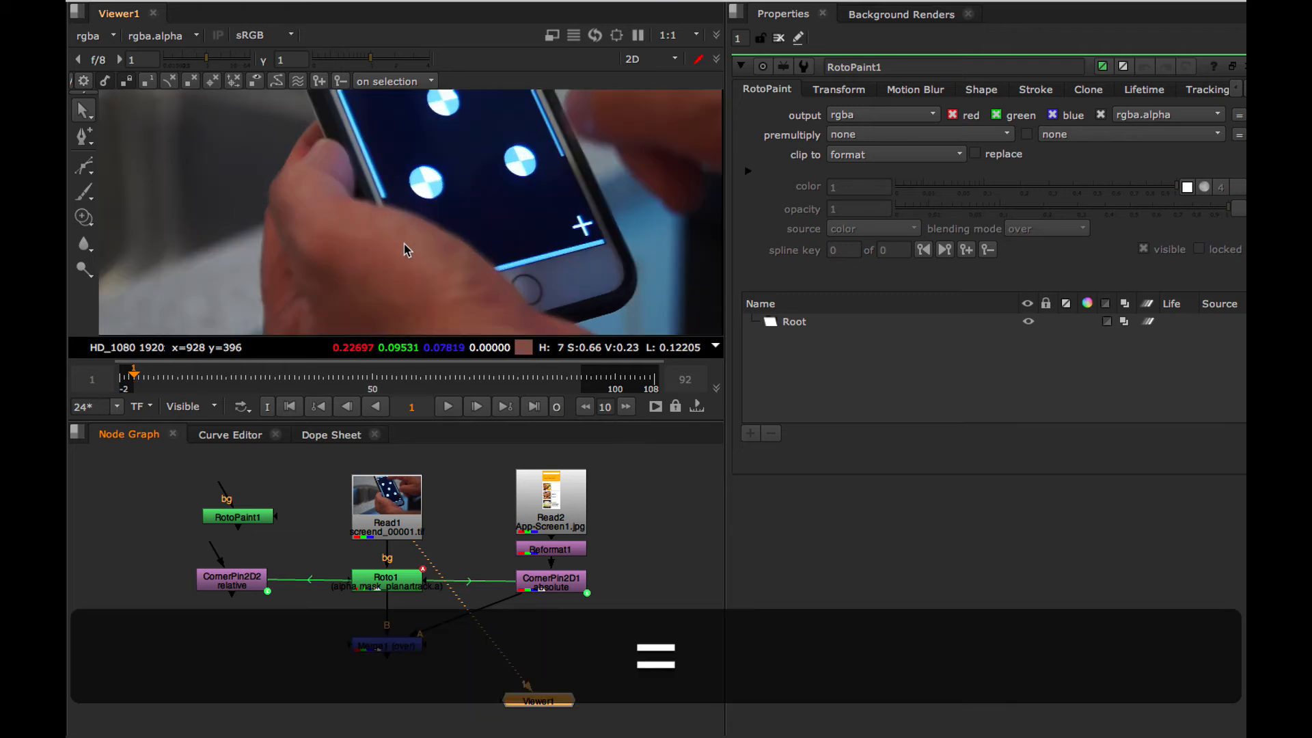
click(85, 169)
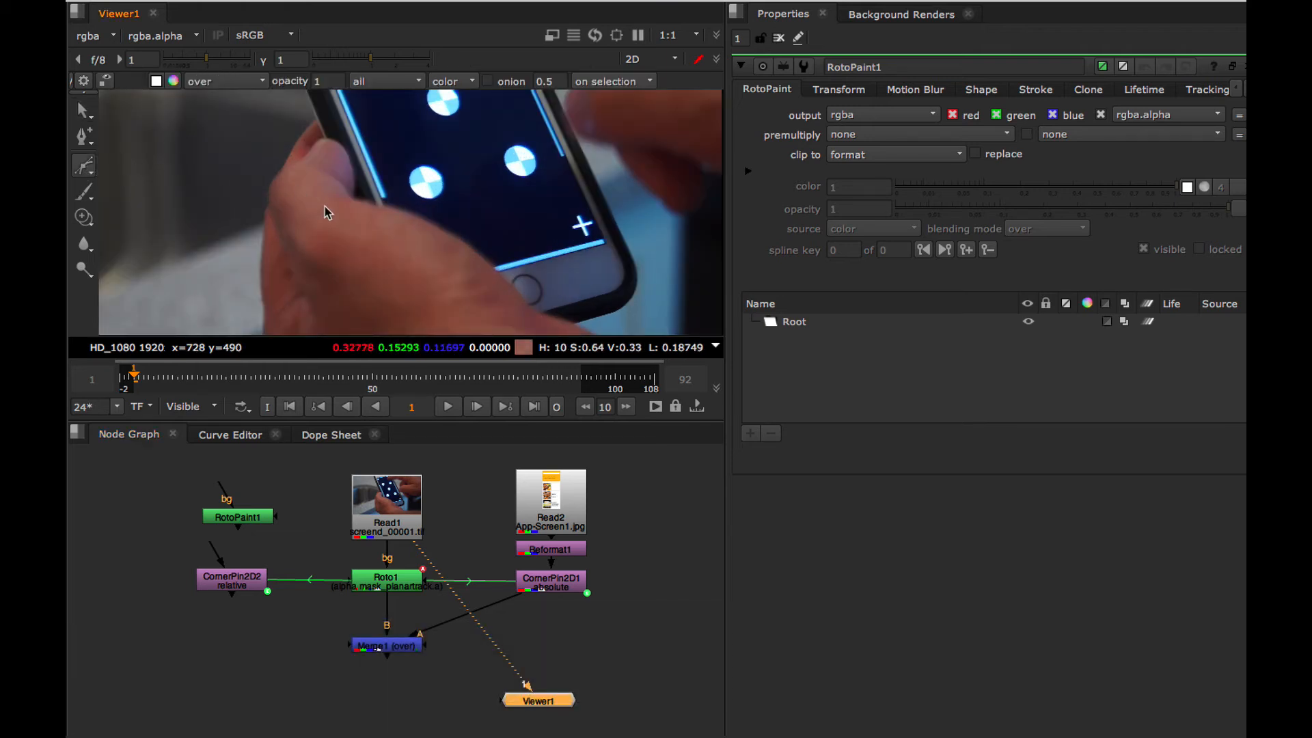
click(366, 202)
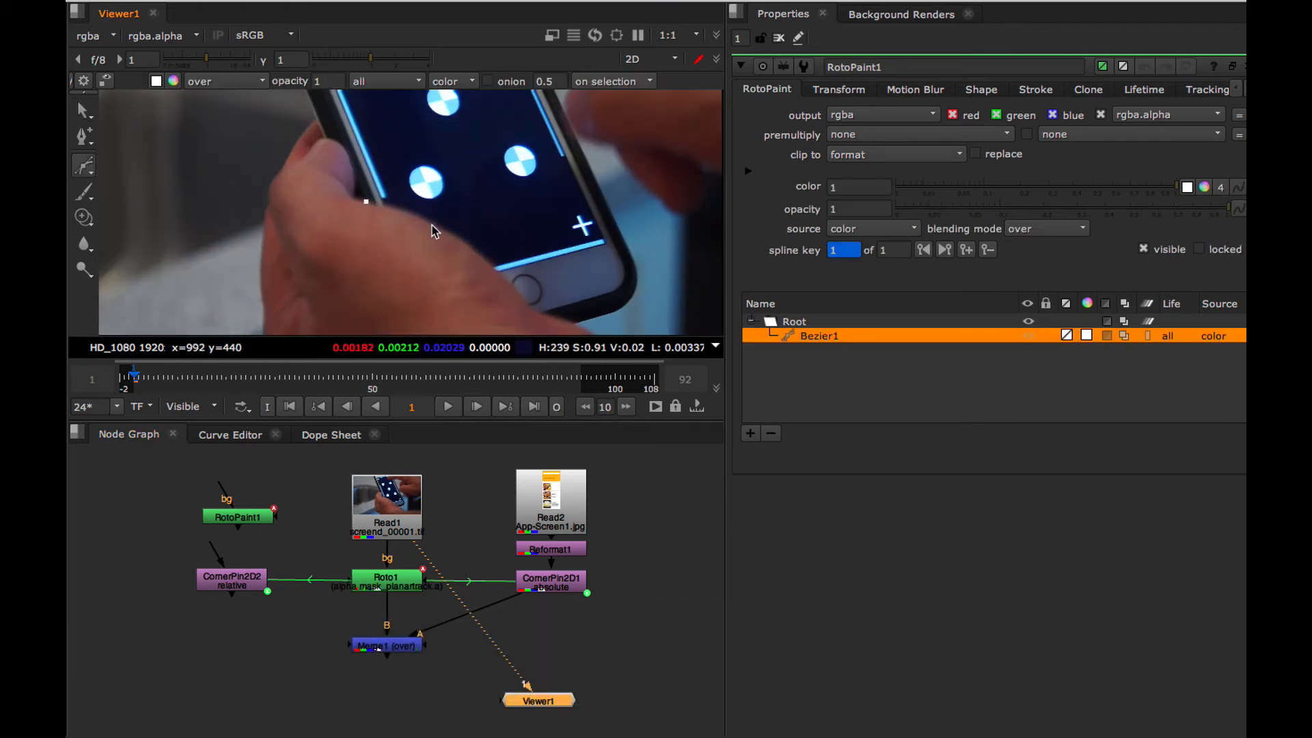
click(501, 276)
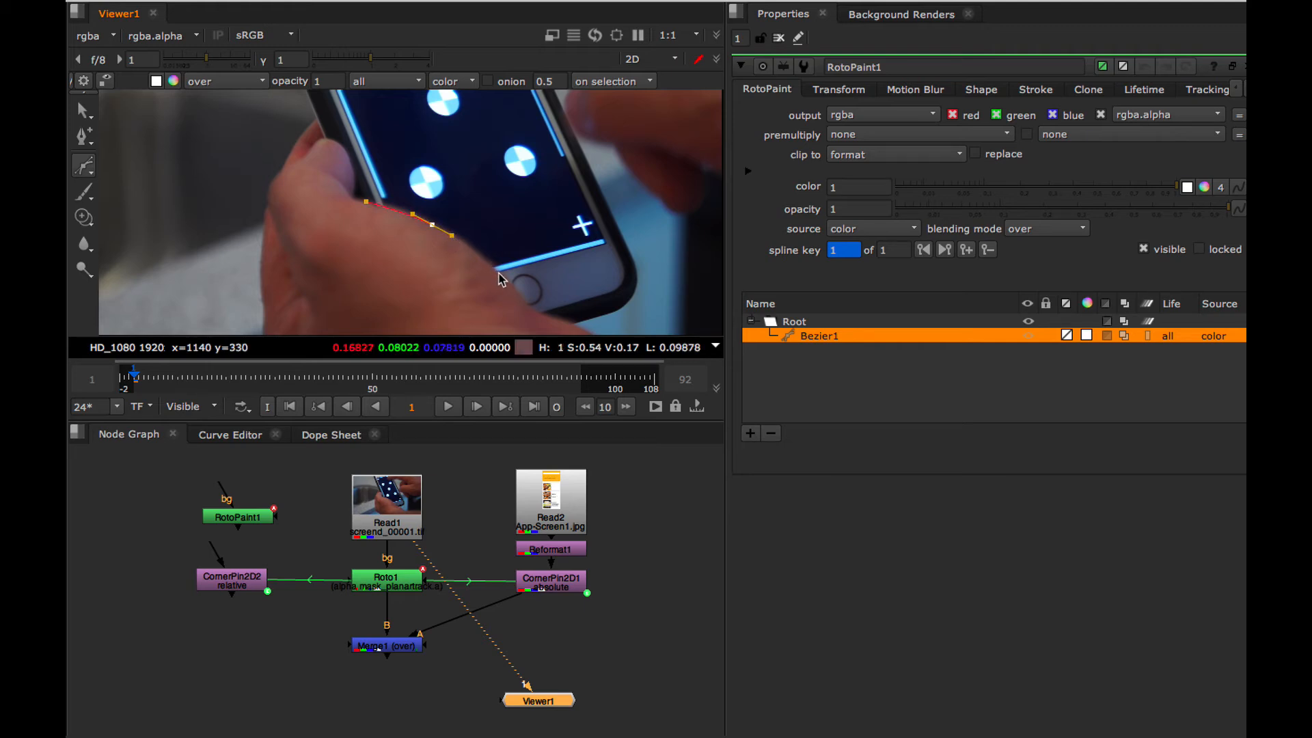
click(462, 320)
click(369, 314)
click(351, 257)
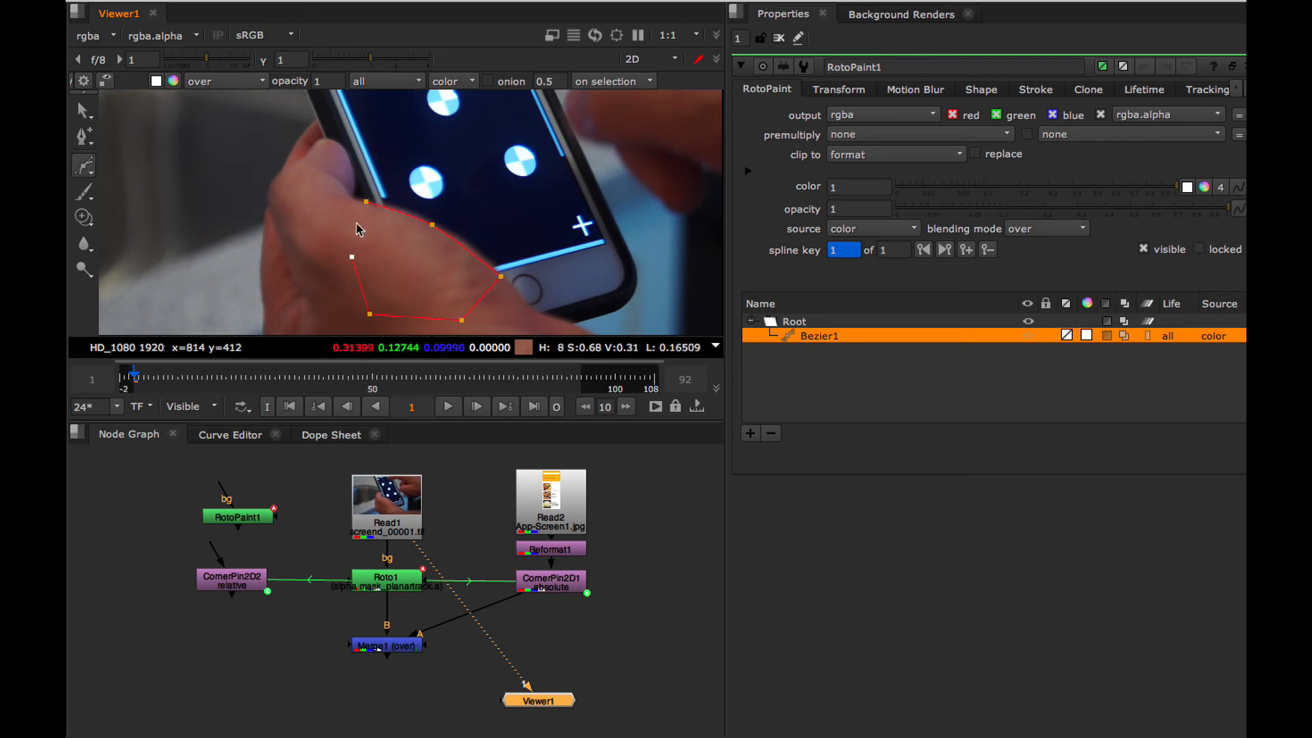
click(367, 202)
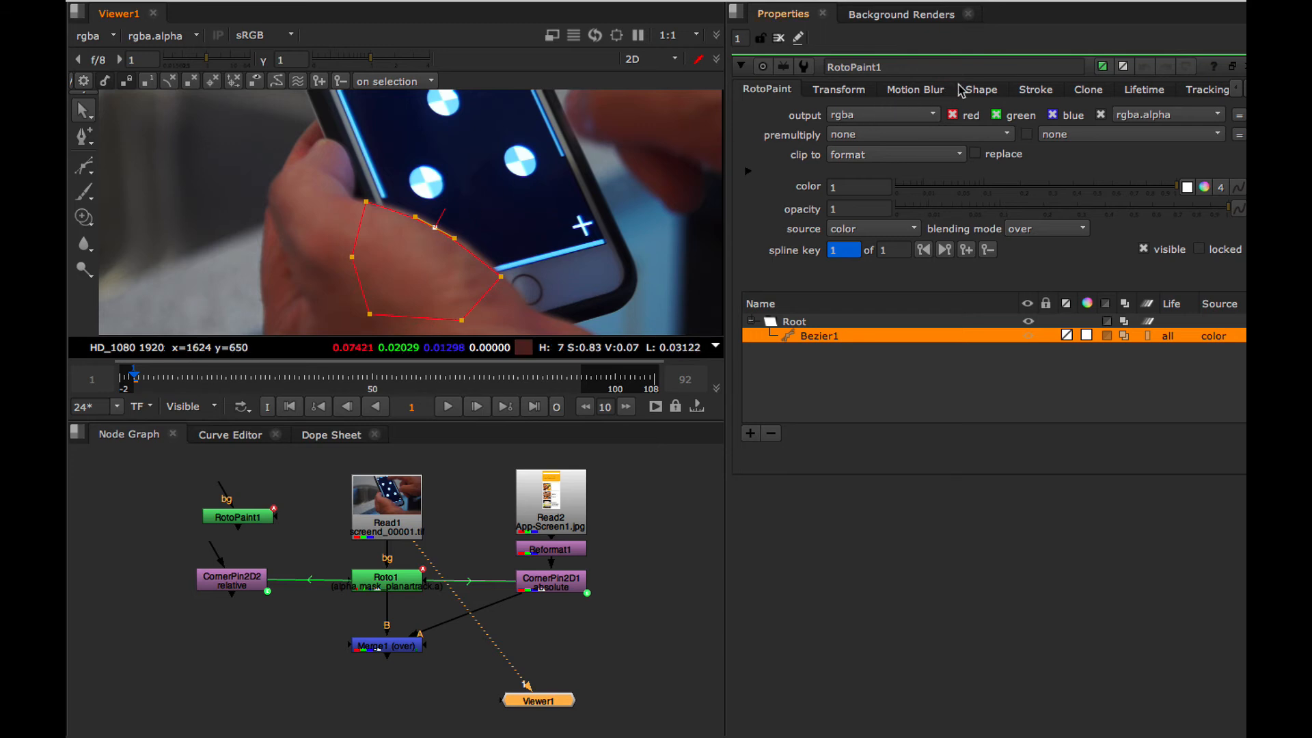
Set the thumb shape's feather to 4.
click(981, 92)
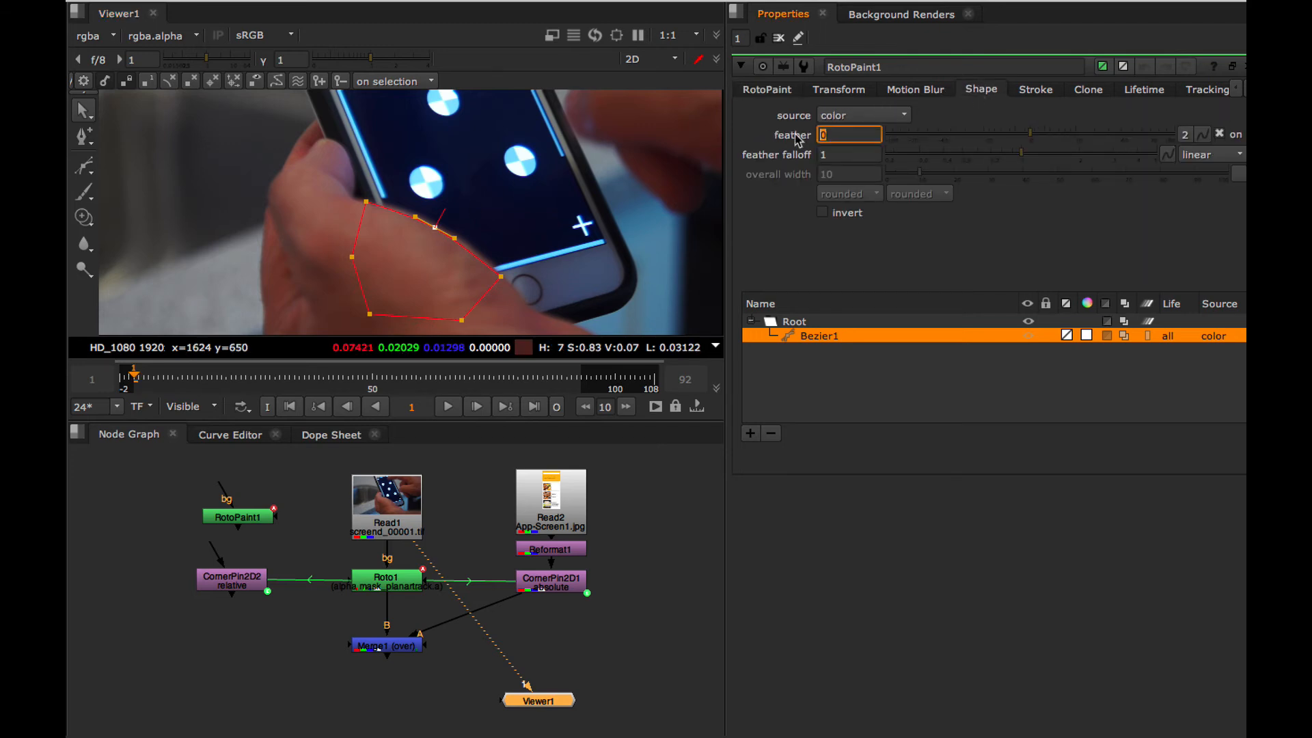
text(4)
key(Return)
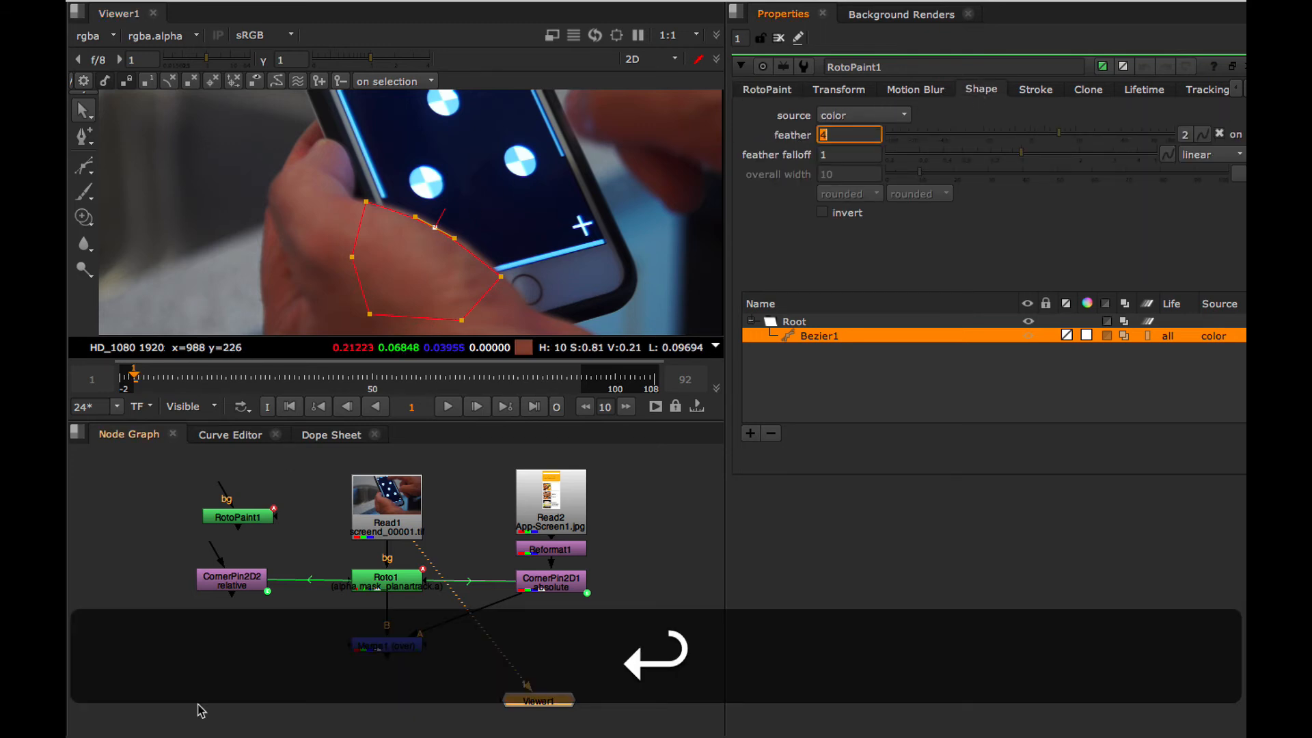
Connect CornerPin2D2's input to RotoPaint1 and align the corner pin directly below it.
drag(234, 589, 244, 584)
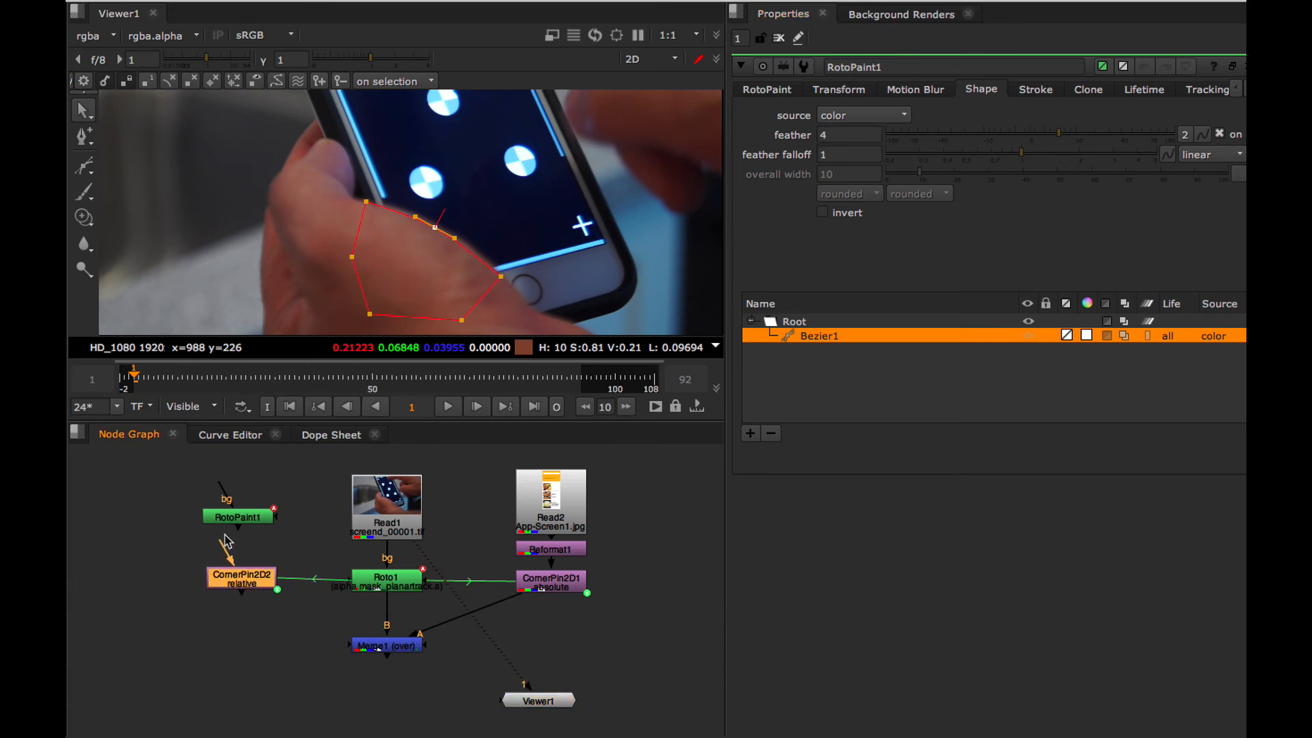
drag(221, 540, 241, 520)
drag(238, 586, 237, 586)
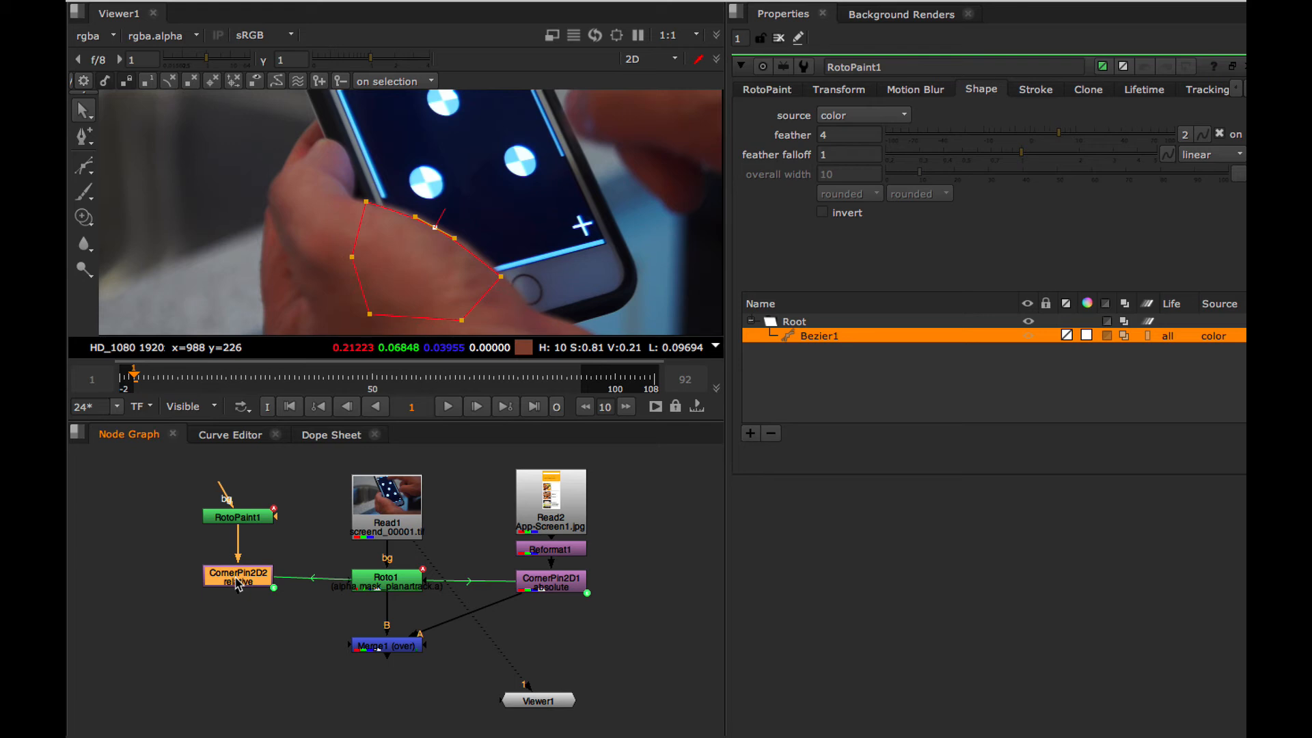
View CornerPin2D2's output and play it to check that the roto shape moves with the track.
key(1)
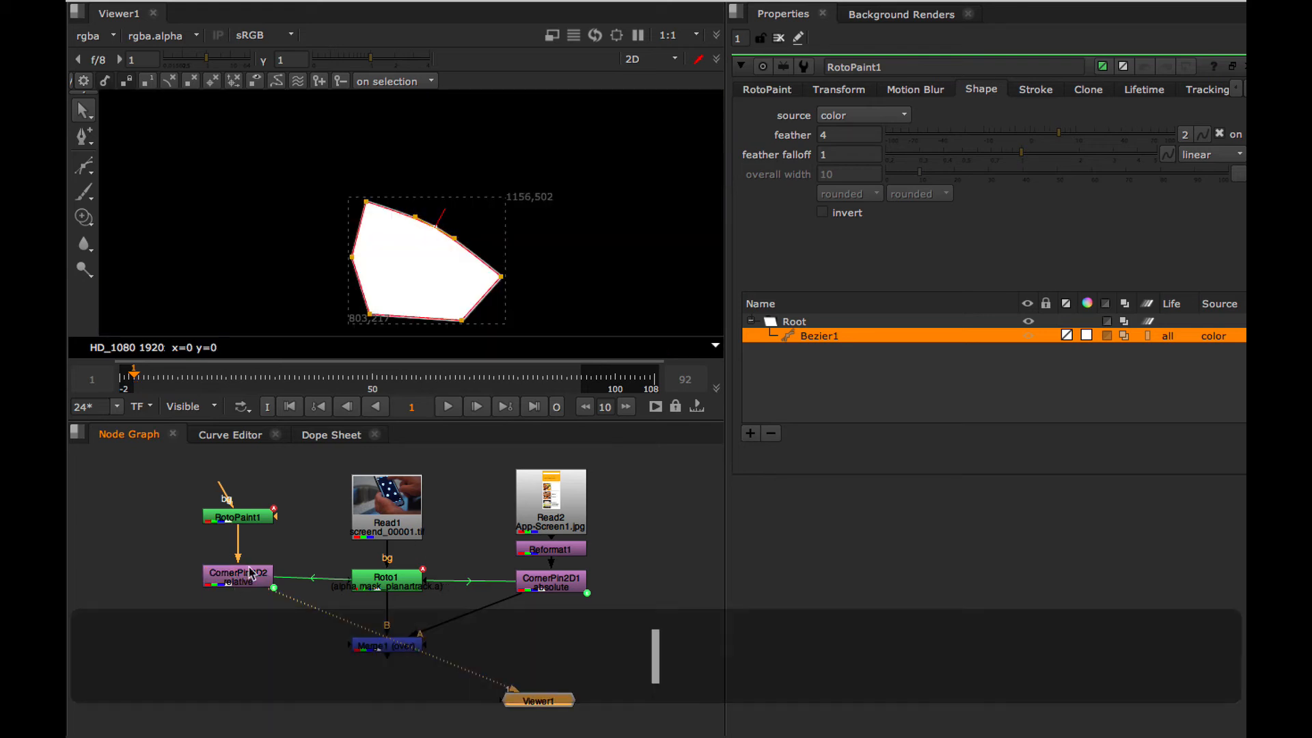
click(448, 407)
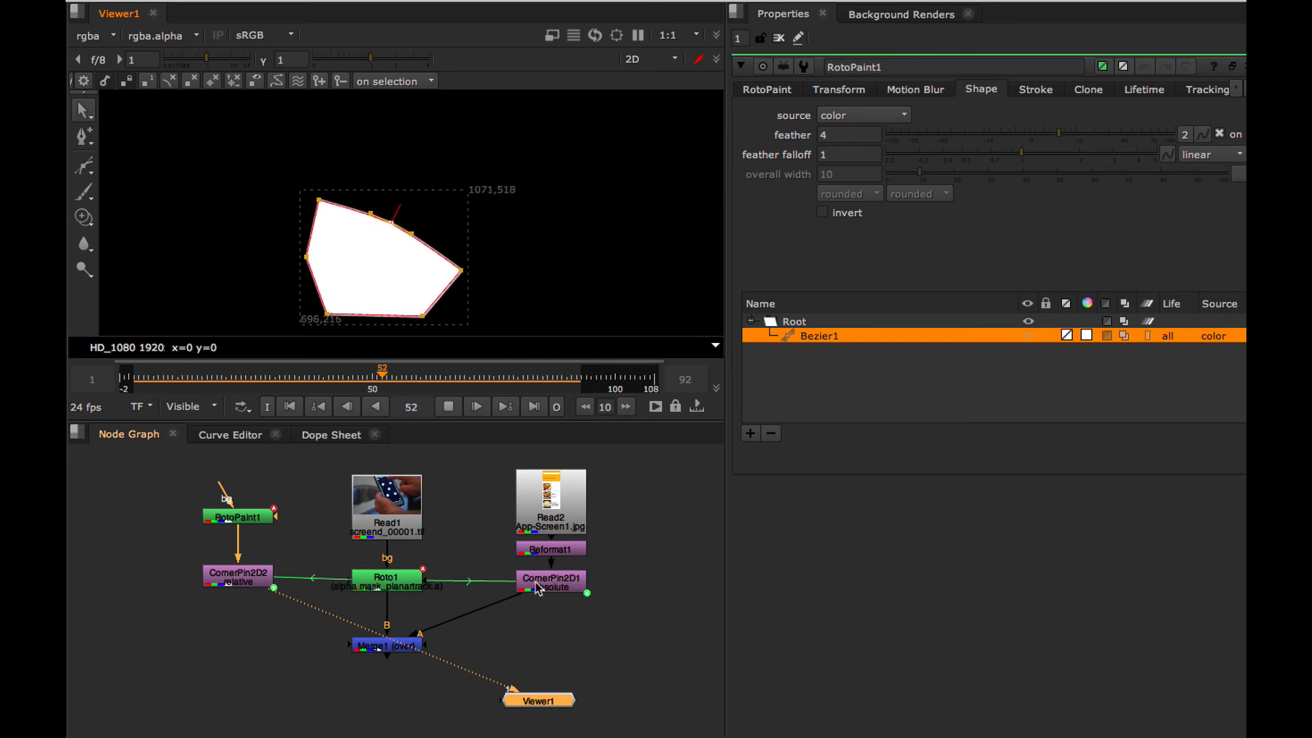
mouse_move(233, 514)
mouse_down()
mouse_move(262, 509)
mouse_move(234, 509)
mouse_up()
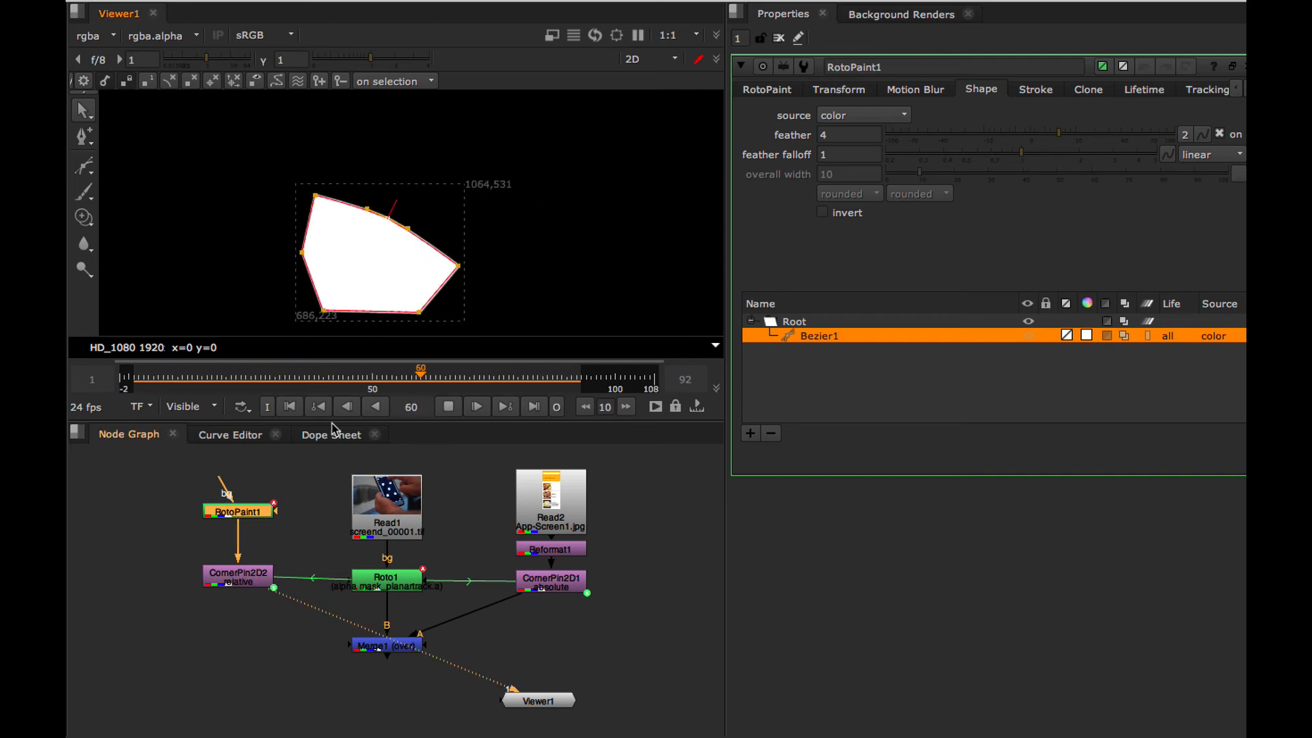
click(449, 407)
Add a Copy node below CornerPin2D2, taking alpha from the corner pin and using Read1 as the B input.
drag(244, 581, 243, 574)
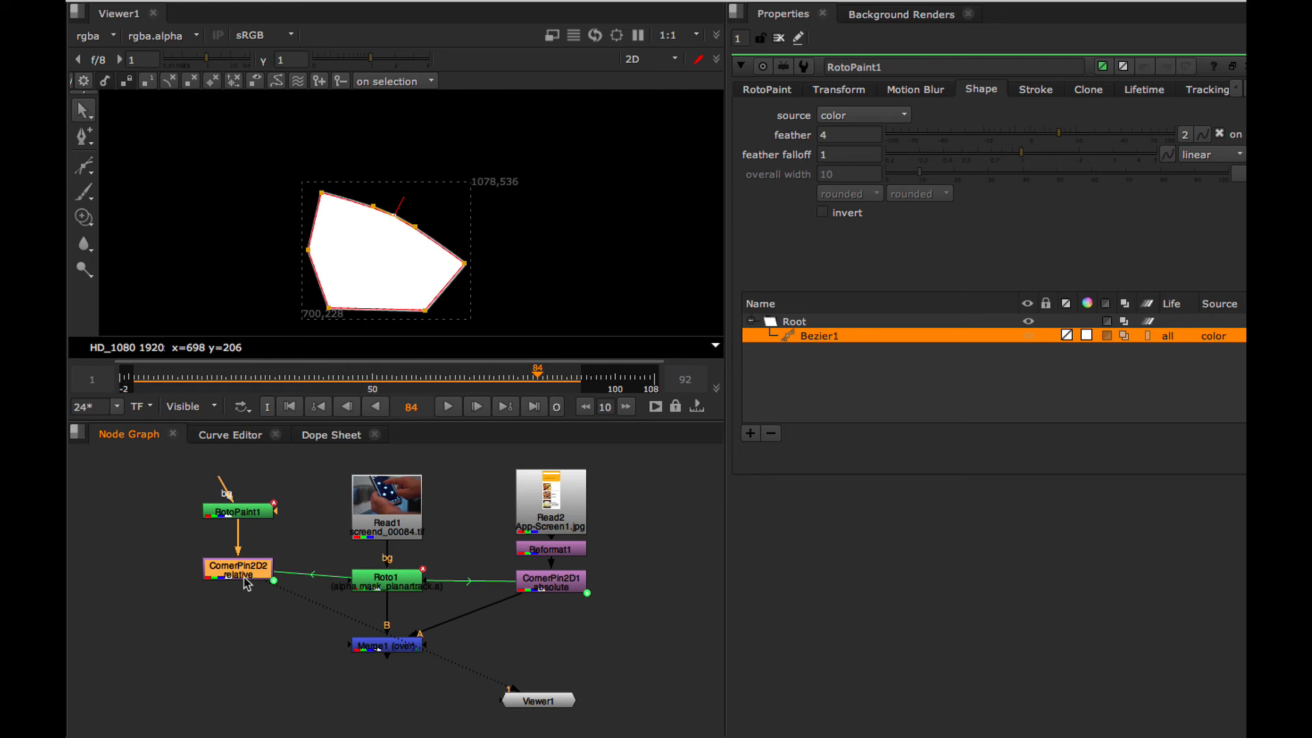
key(Tab)
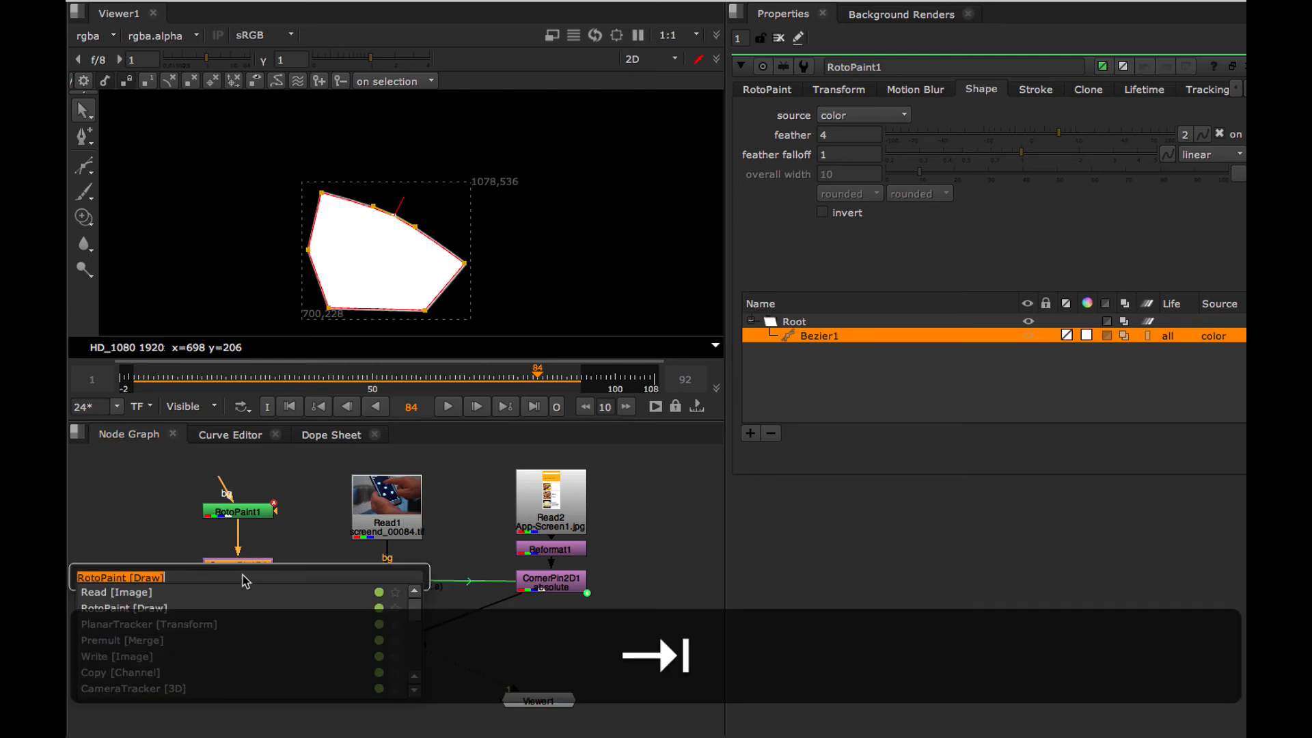
text(copy)
click(160, 592)
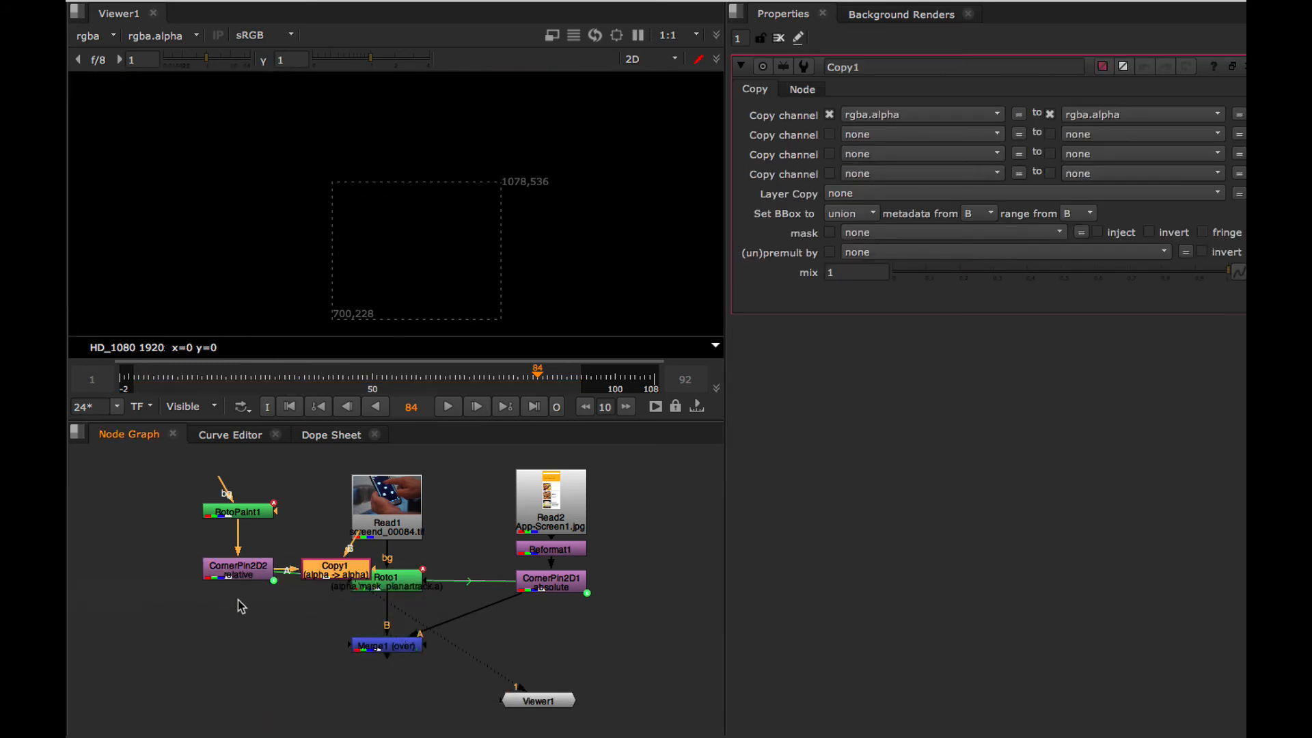
drag(338, 572, 388, 507)
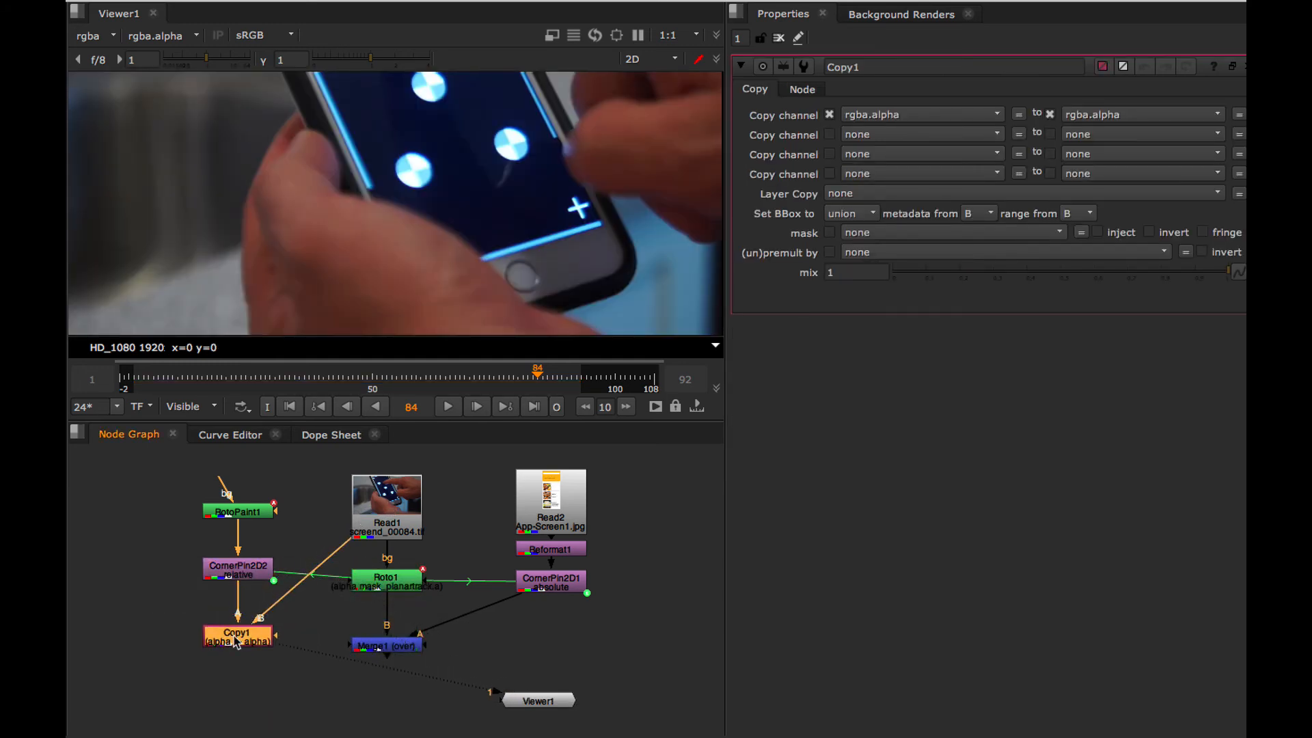
Add a Premult node directly below Copy1.
key(Tab)
text(premu)
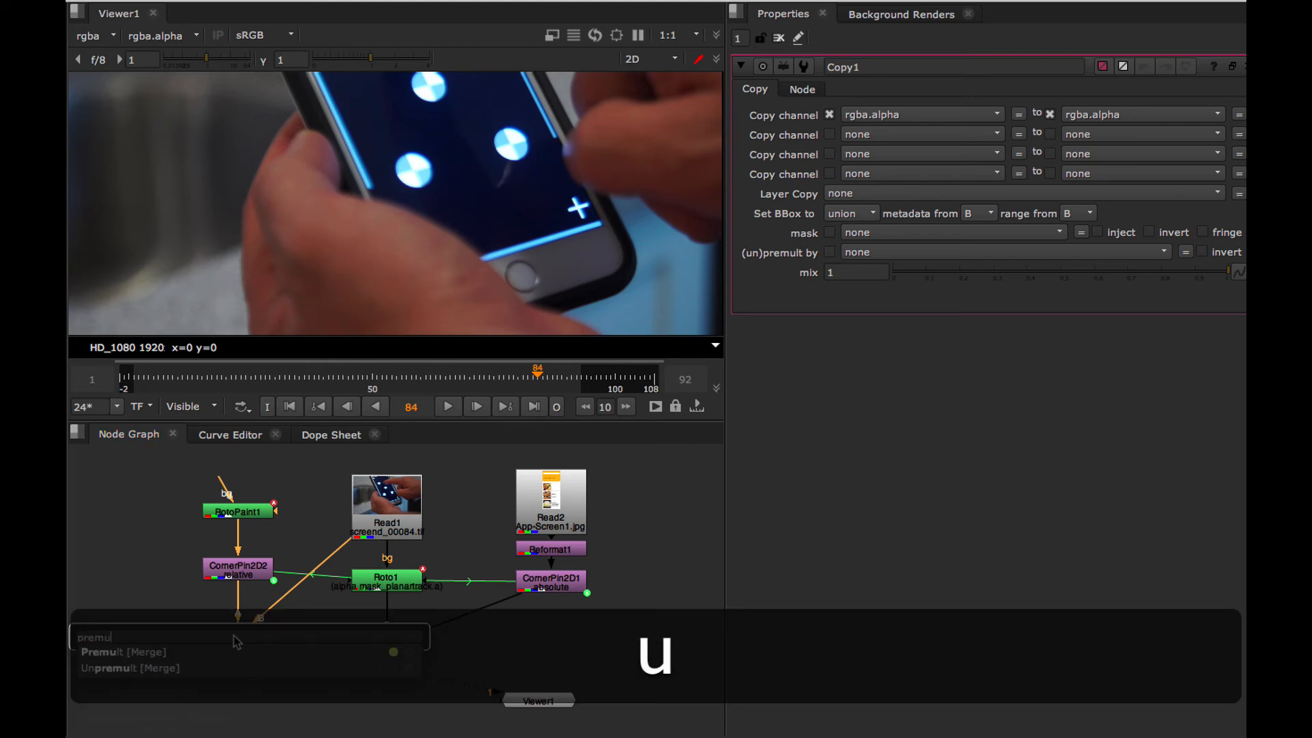
click(152, 654)
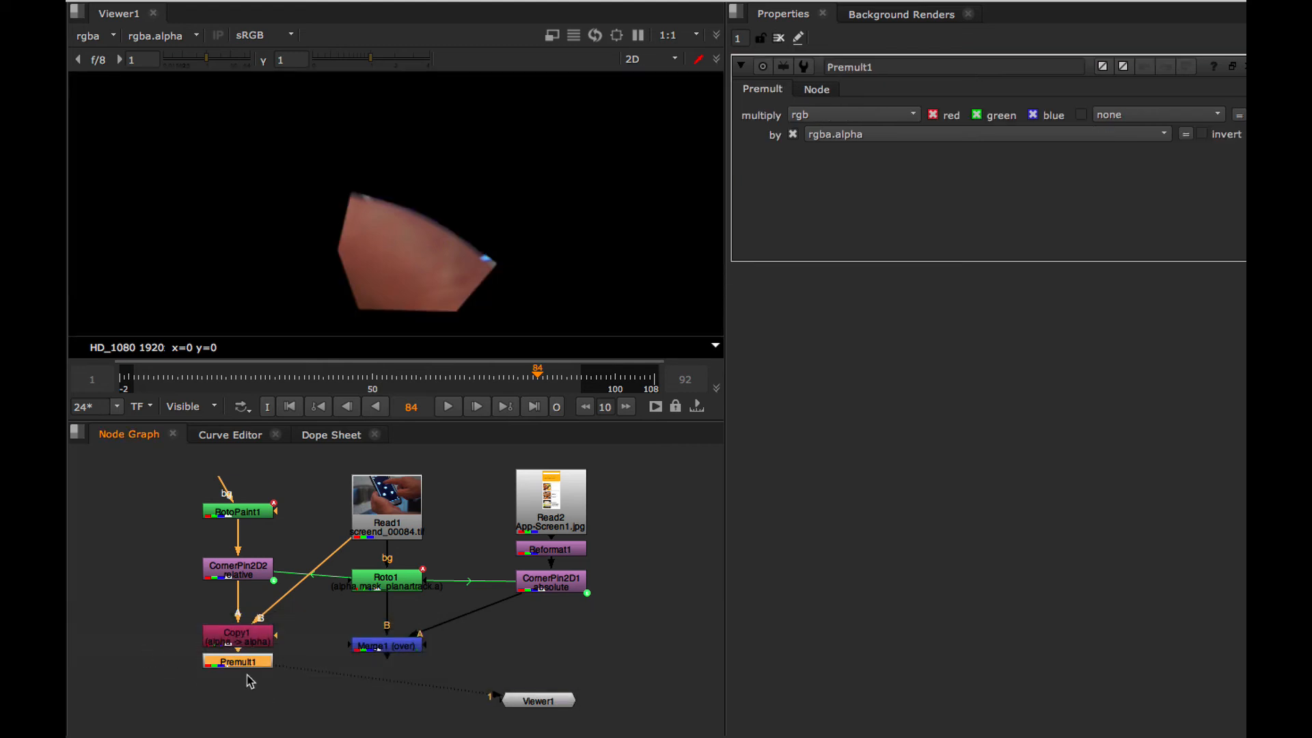
drag(248, 662, 248, 673)
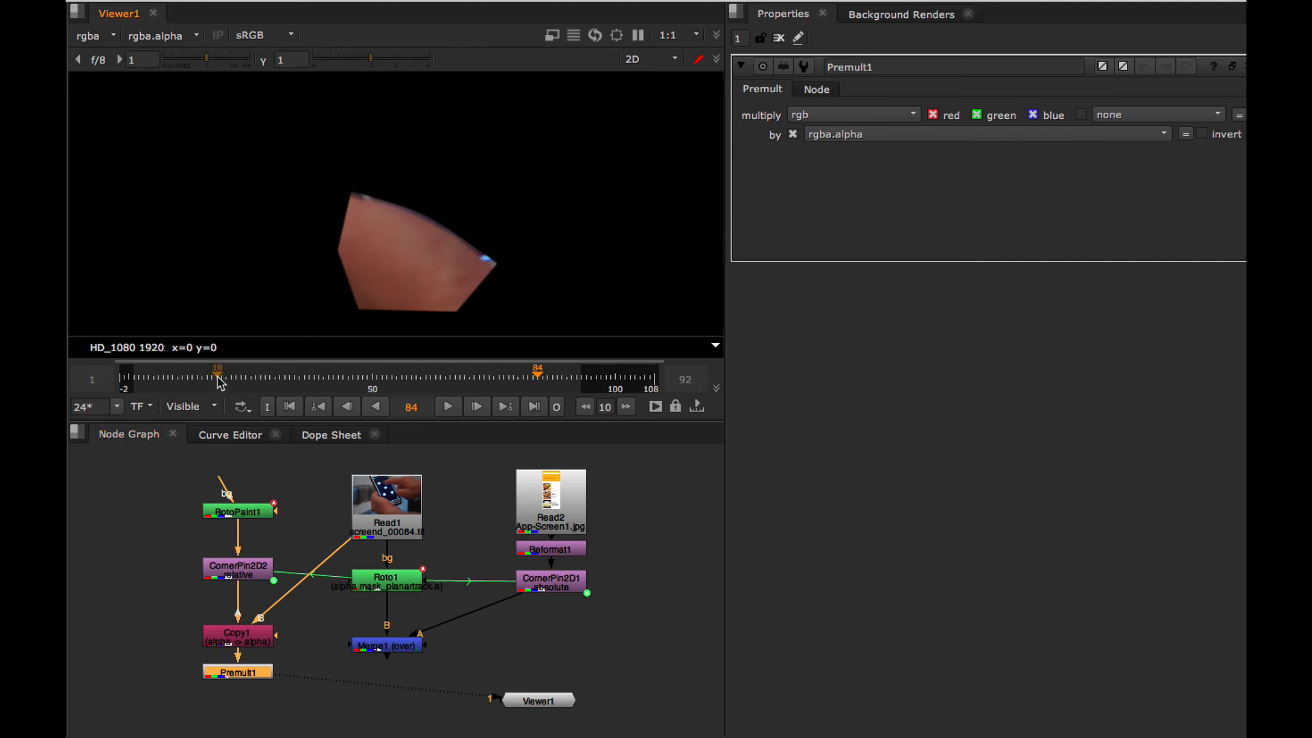
Return to frame 1 and merge Premult1 over Merge1 with a Merge (over) node placed directly below Merge1.
drag(193, 373, 140, 380)
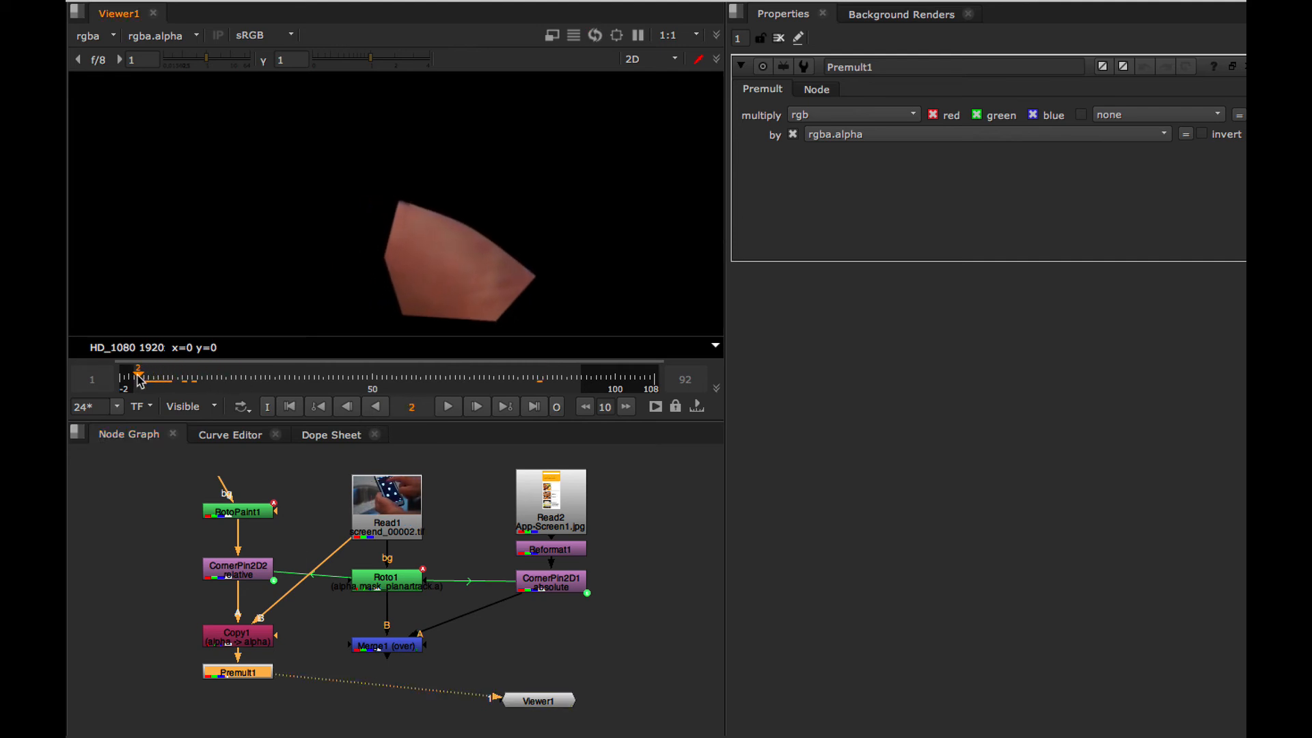
key(Left)
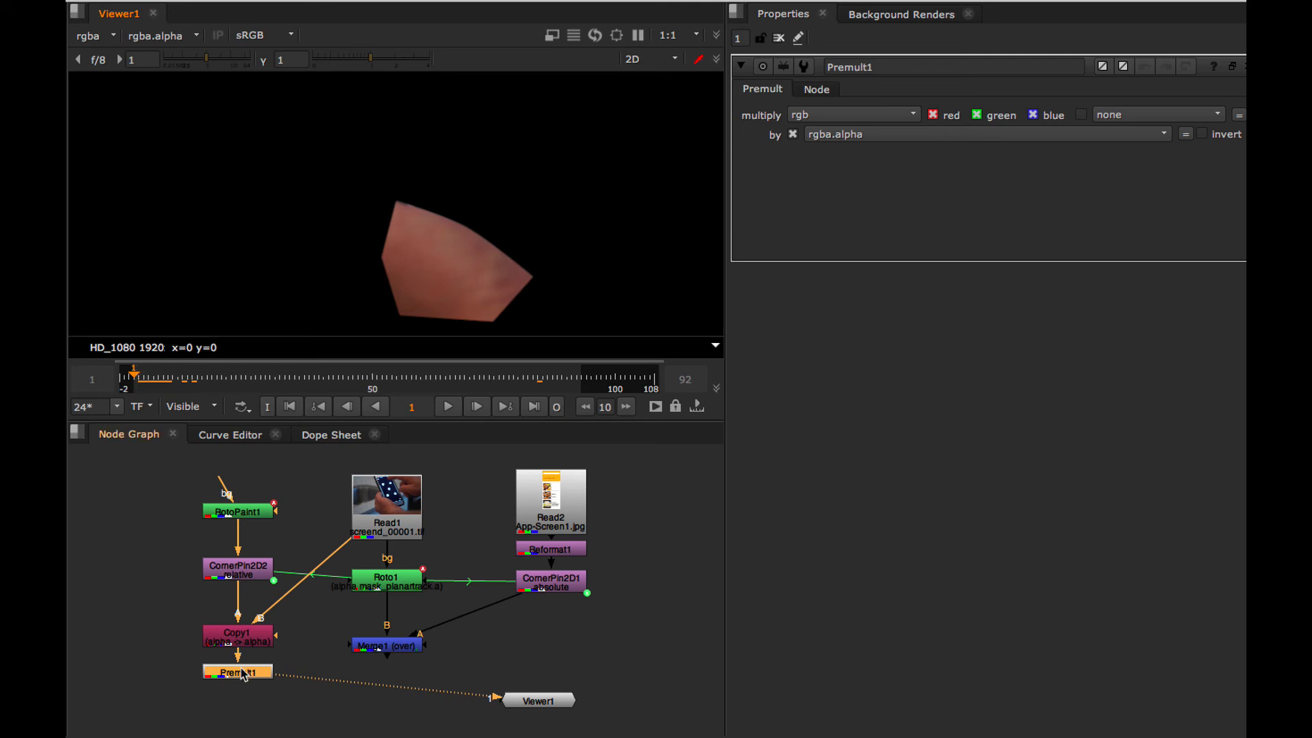
key(m)
drag(332, 684, 386, 719)
drag(411, 676, 386, 646)
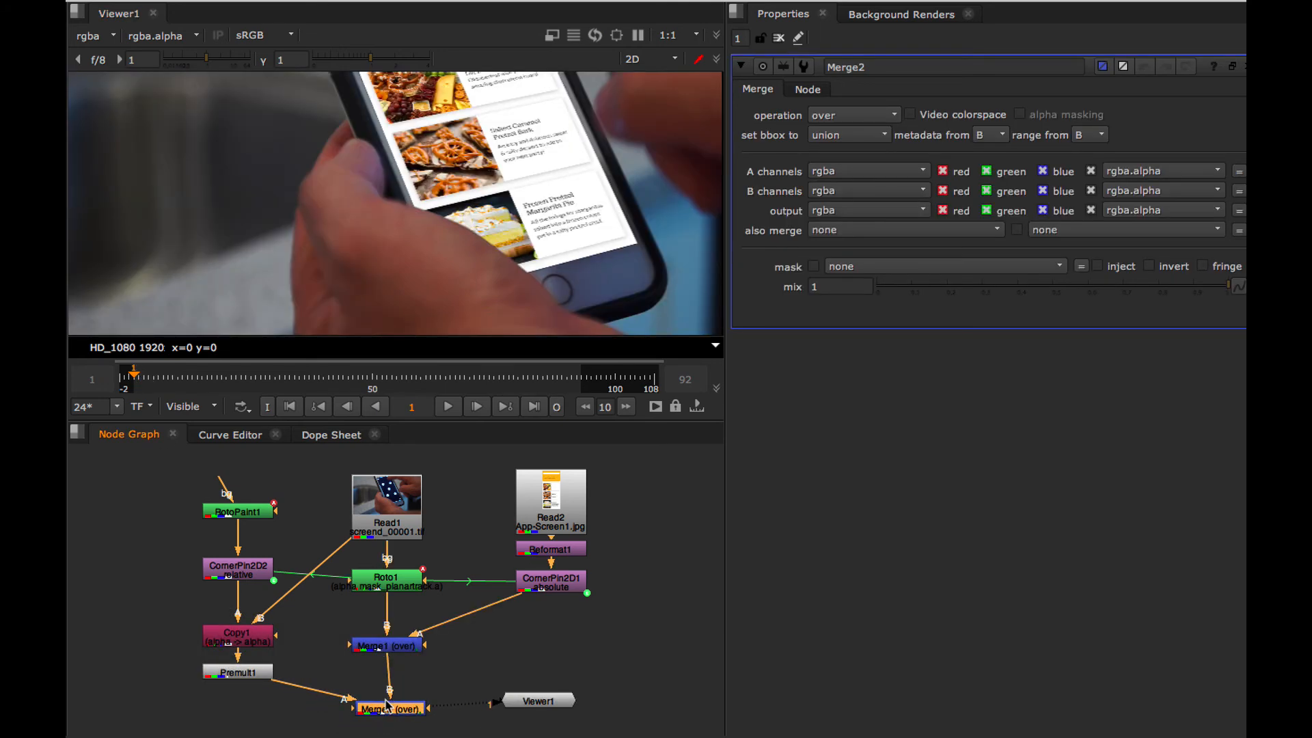
drag(385, 715, 380, 706)
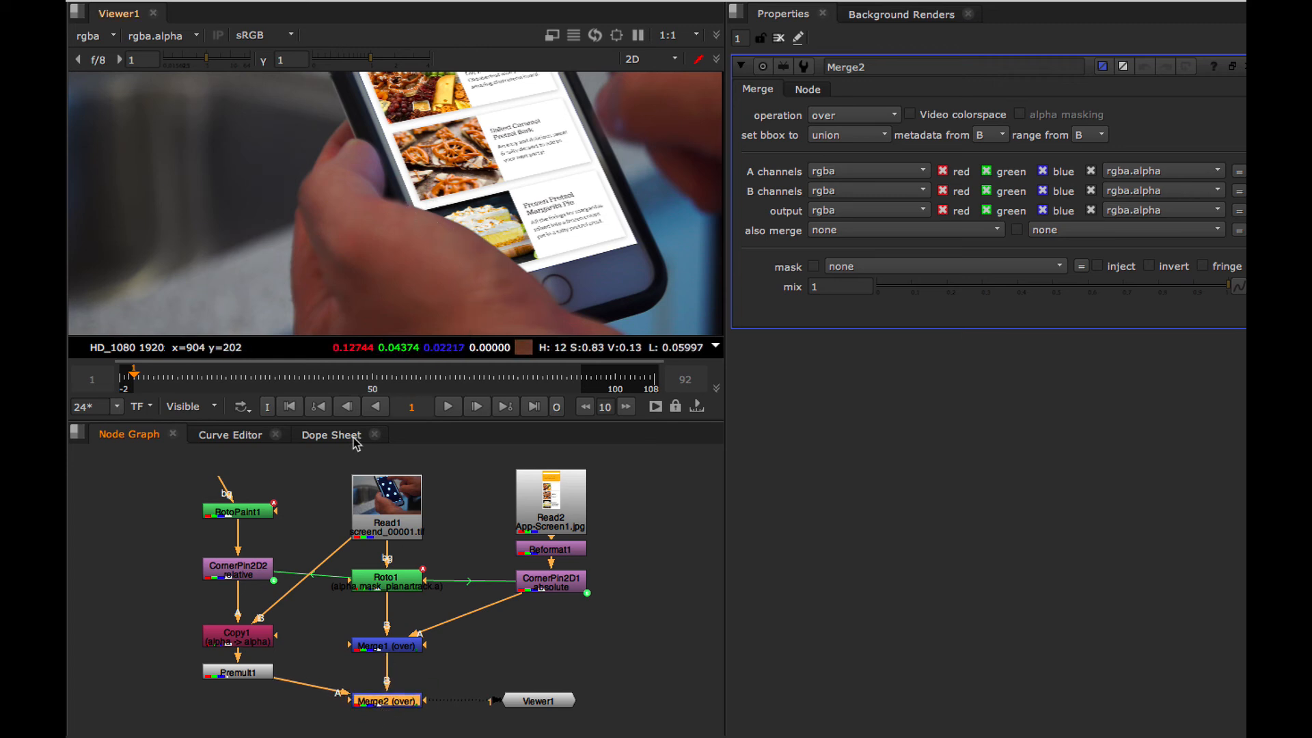
Scrub the composite to check the thumb edge, and add a spline key to RotoPaint1's Bezier1 at frame 22.
drag(151, 381, 490, 378)
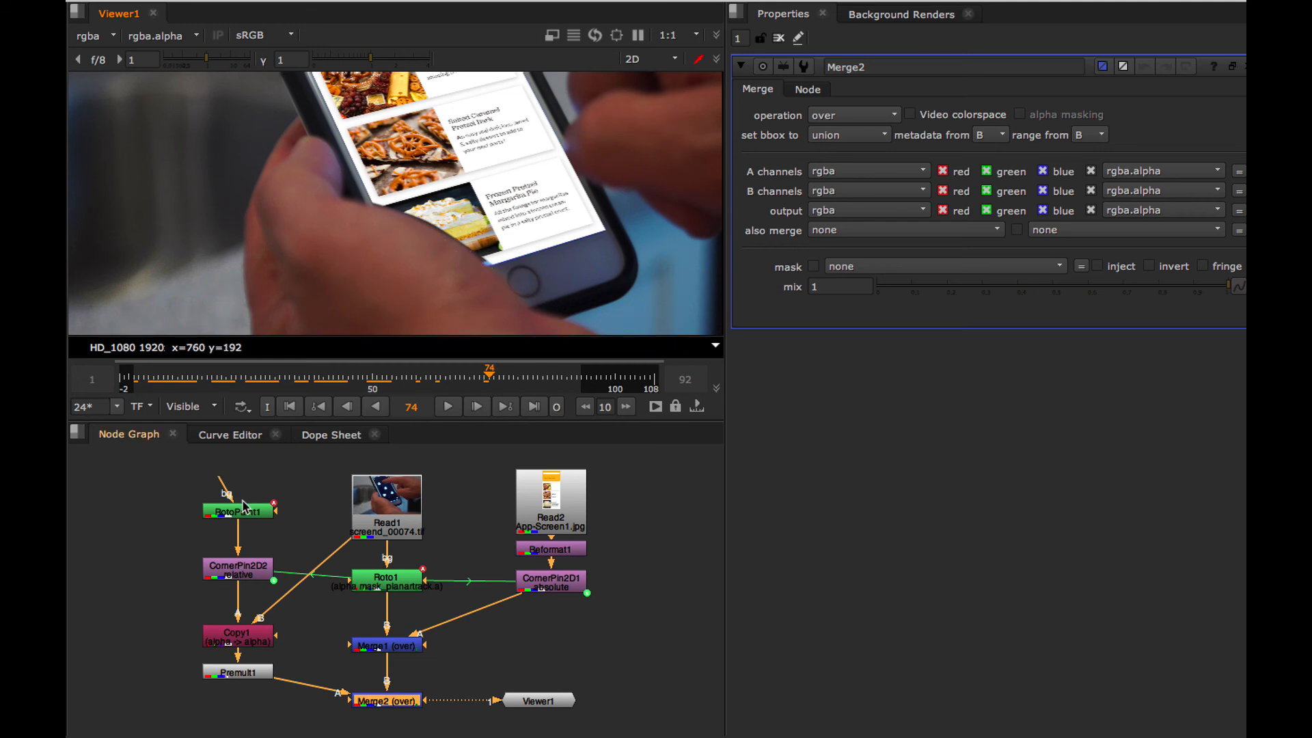
drag(487, 379, 240, 400)
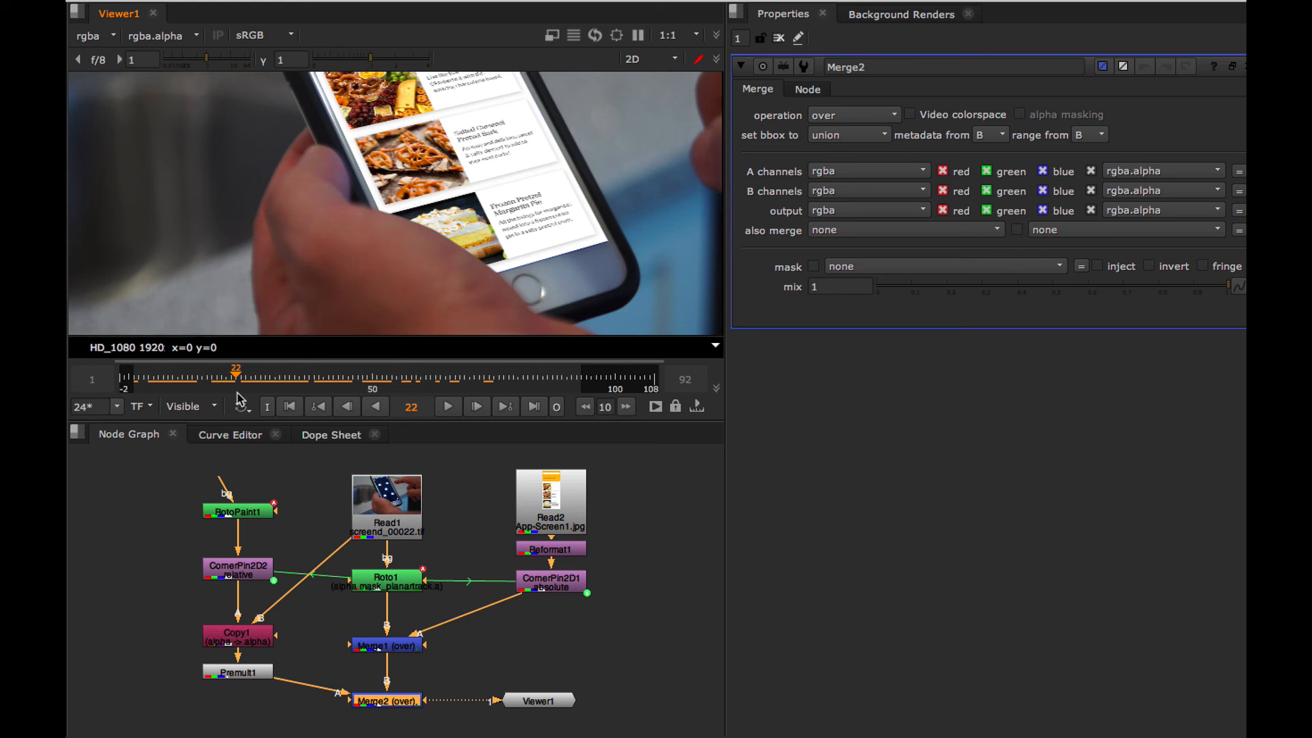
double_click(240, 513)
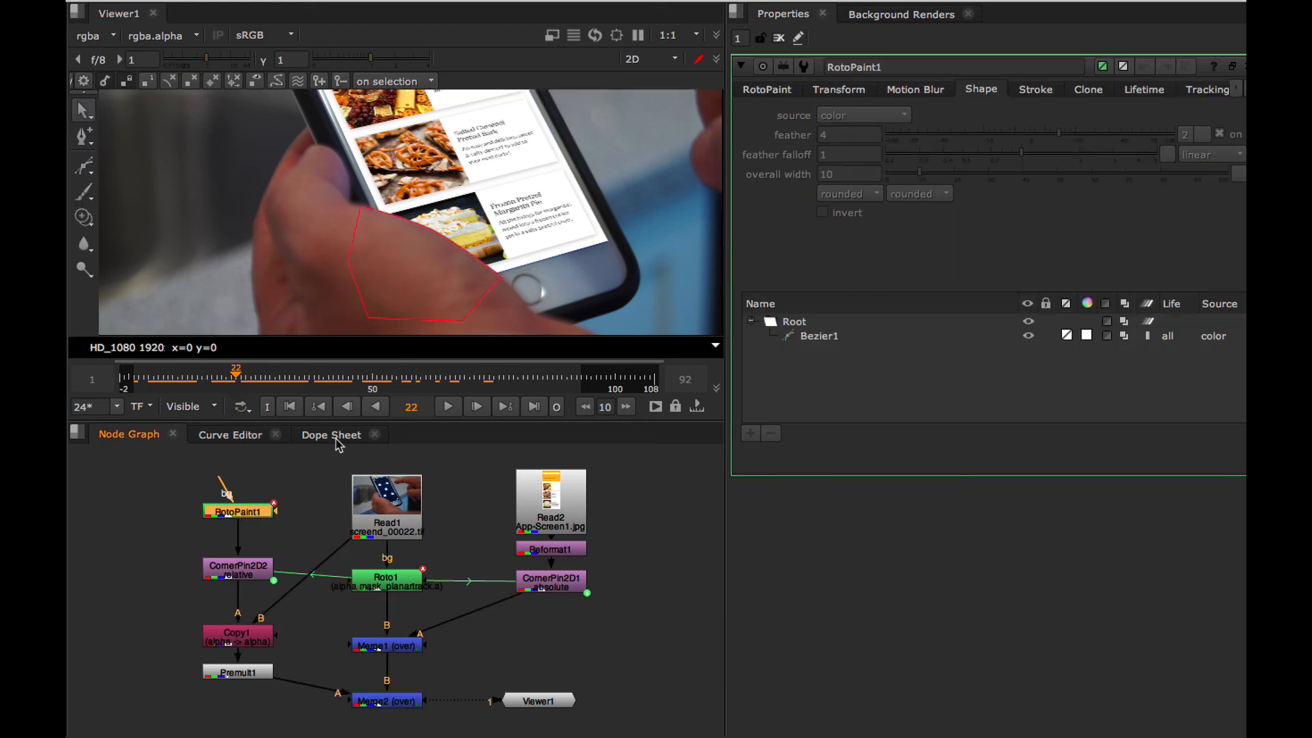
click(820, 337)
click(772, 90)
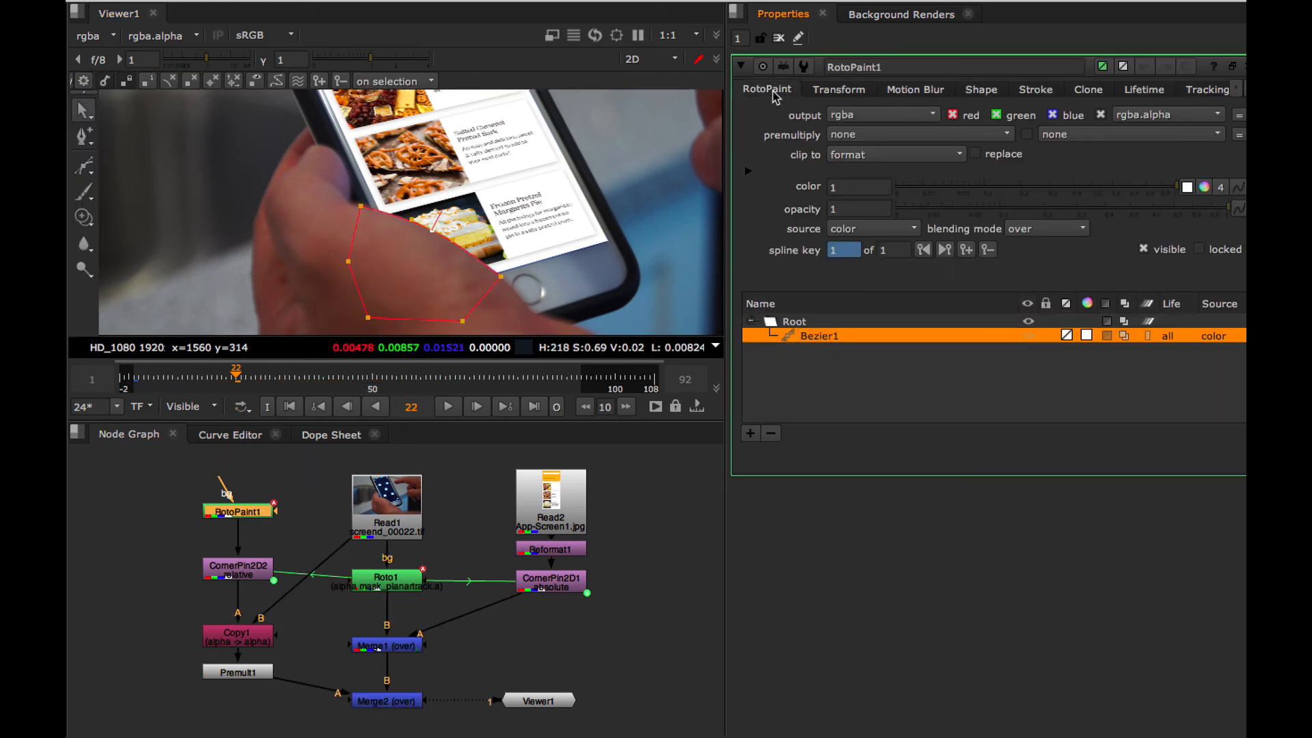
click(964, 250)
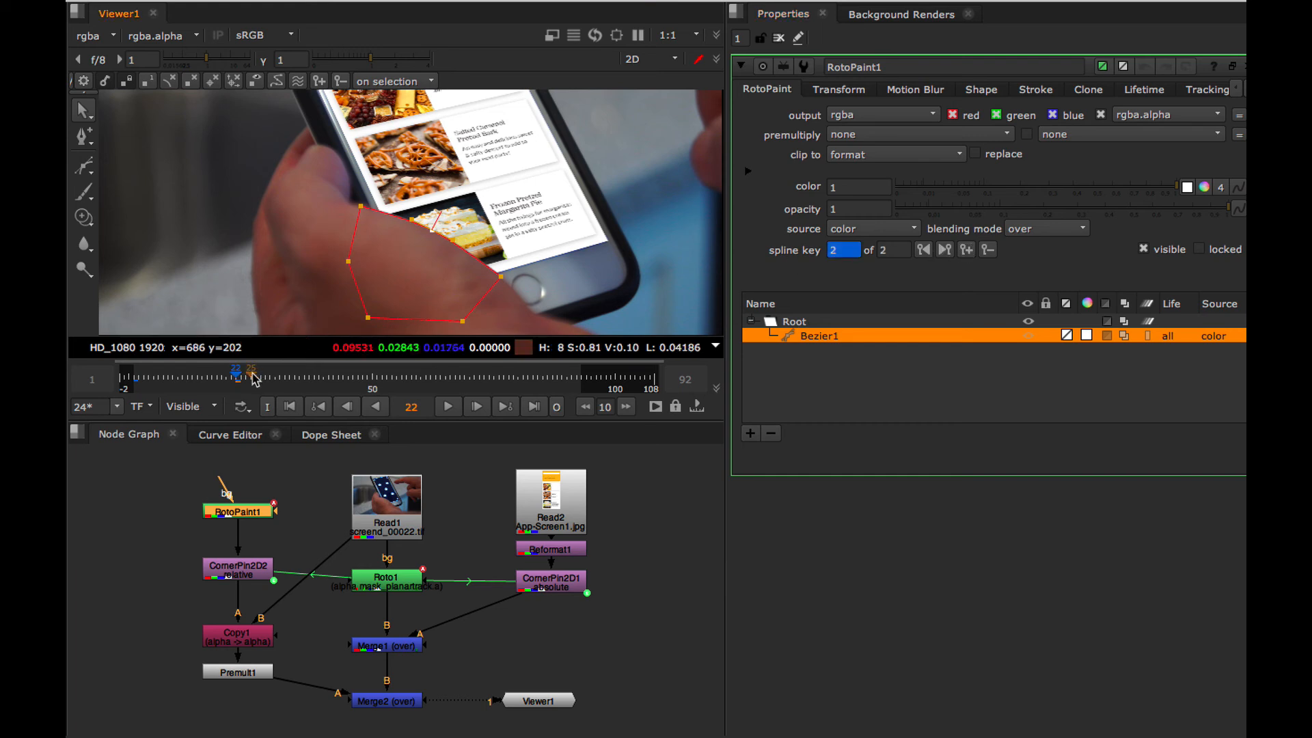
Nudge the whole Bezier1 shape to match the thumb edge at frames 54 and 68.
drag(254, 376, 393, 378)
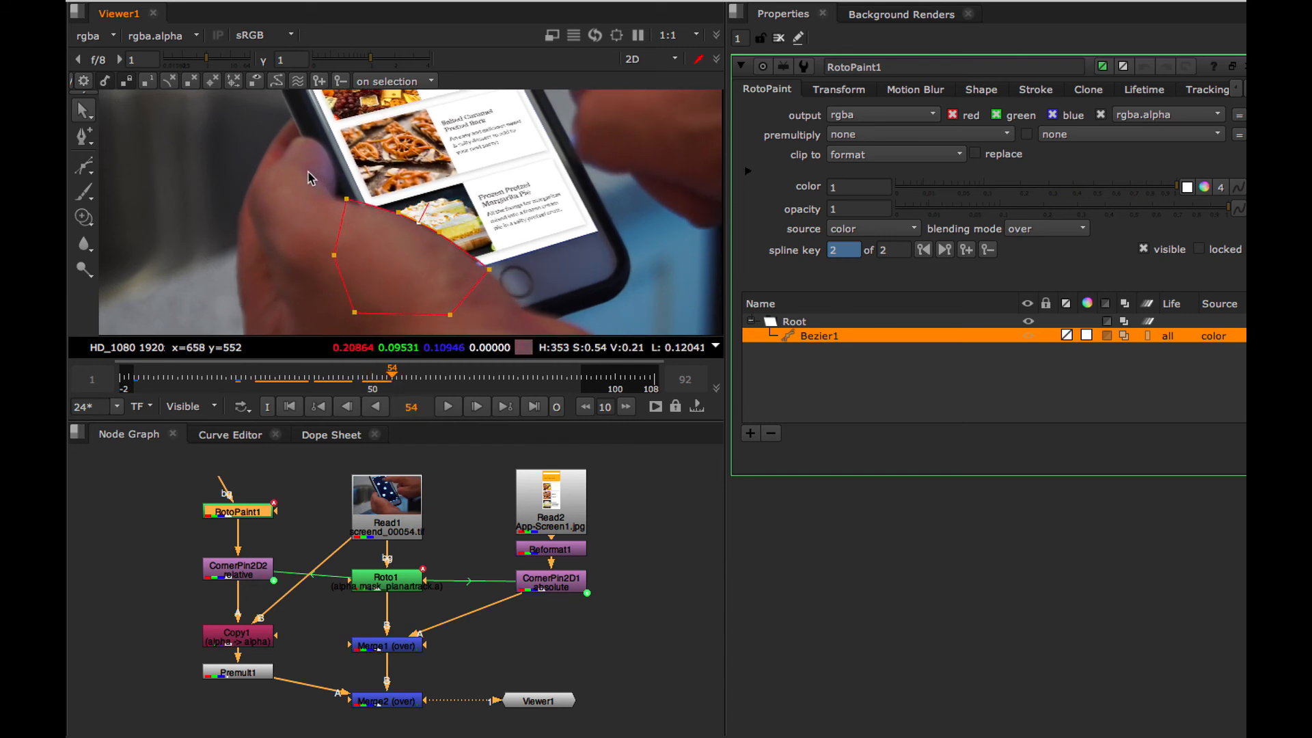
drag(321, 181, 493, 320)
drag(537, 359, 538, 361)
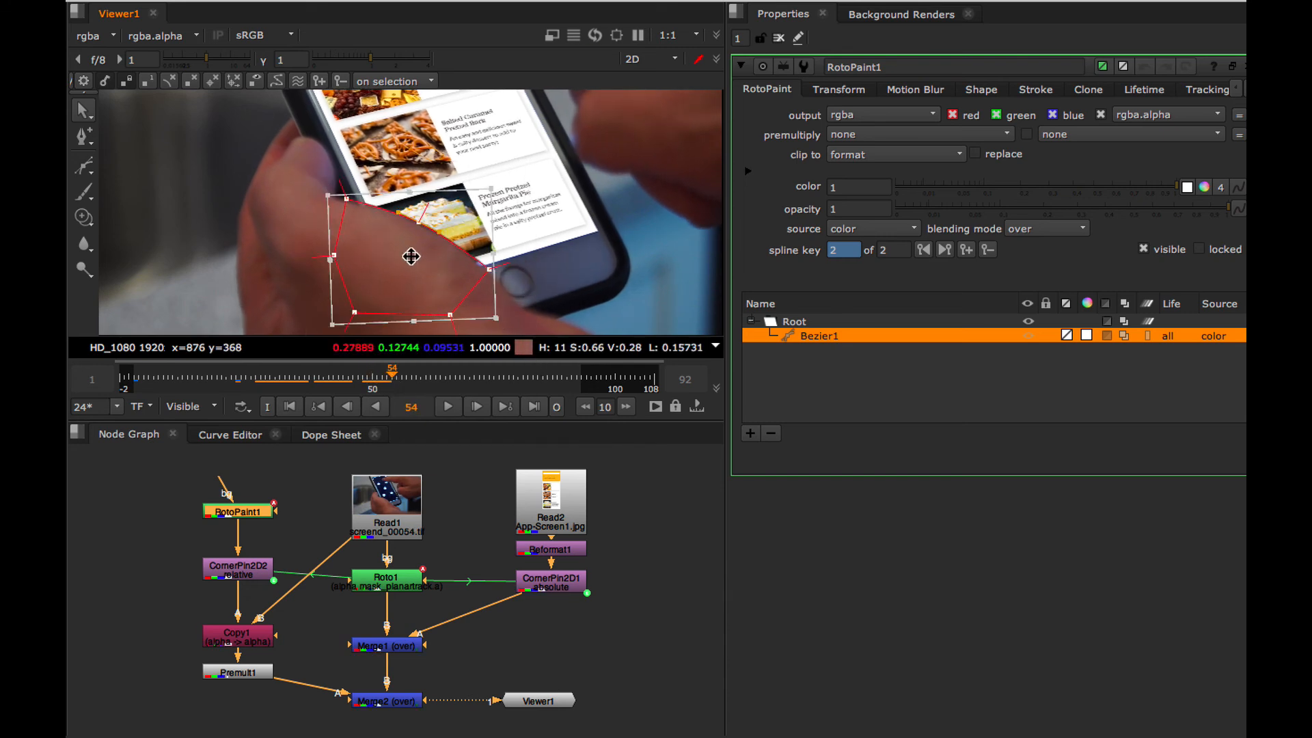
drag(409, 257, 410, 258)
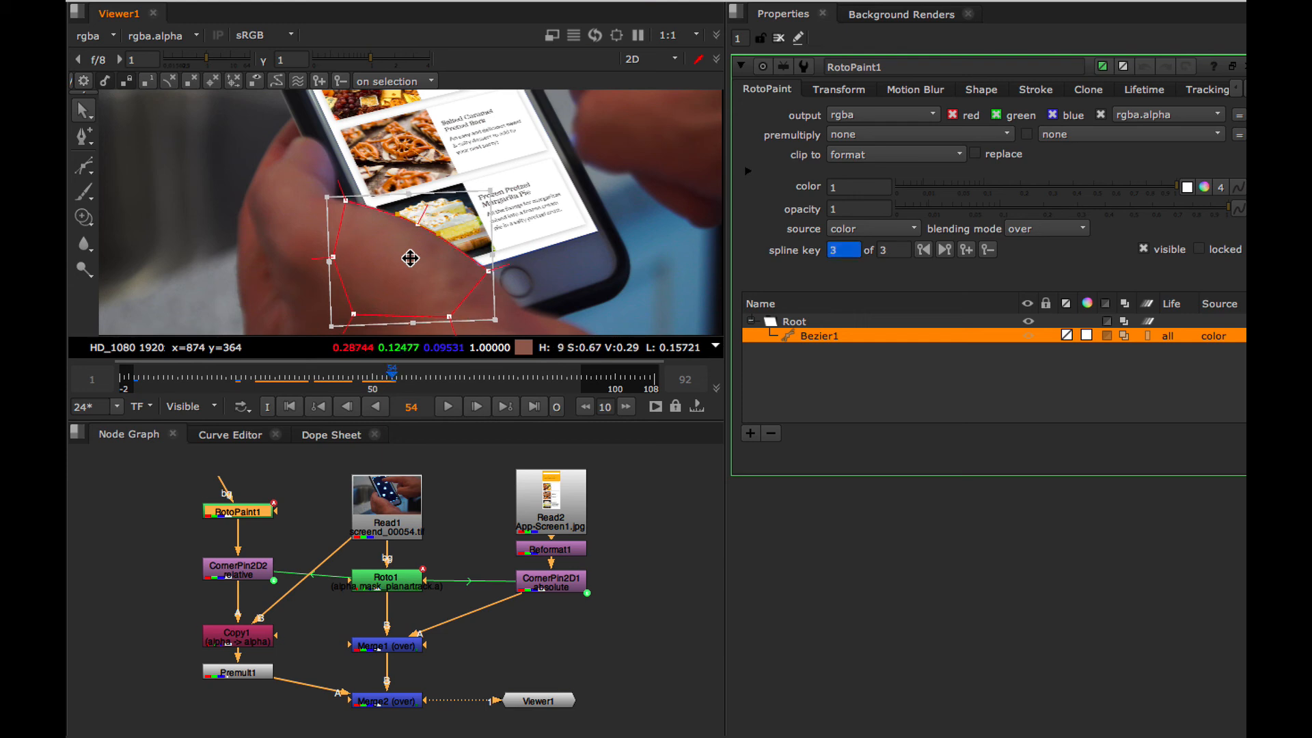
click(431, 378)
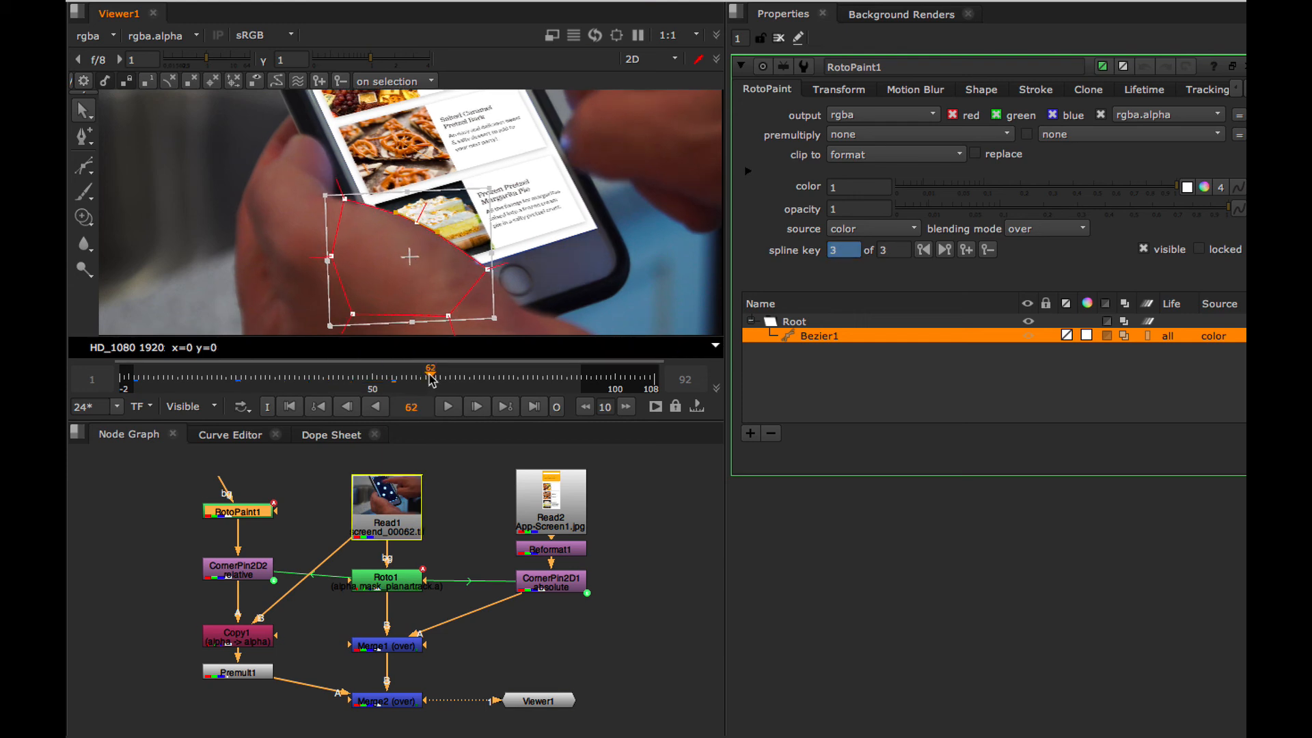
drag(431, 379, 460, 377)
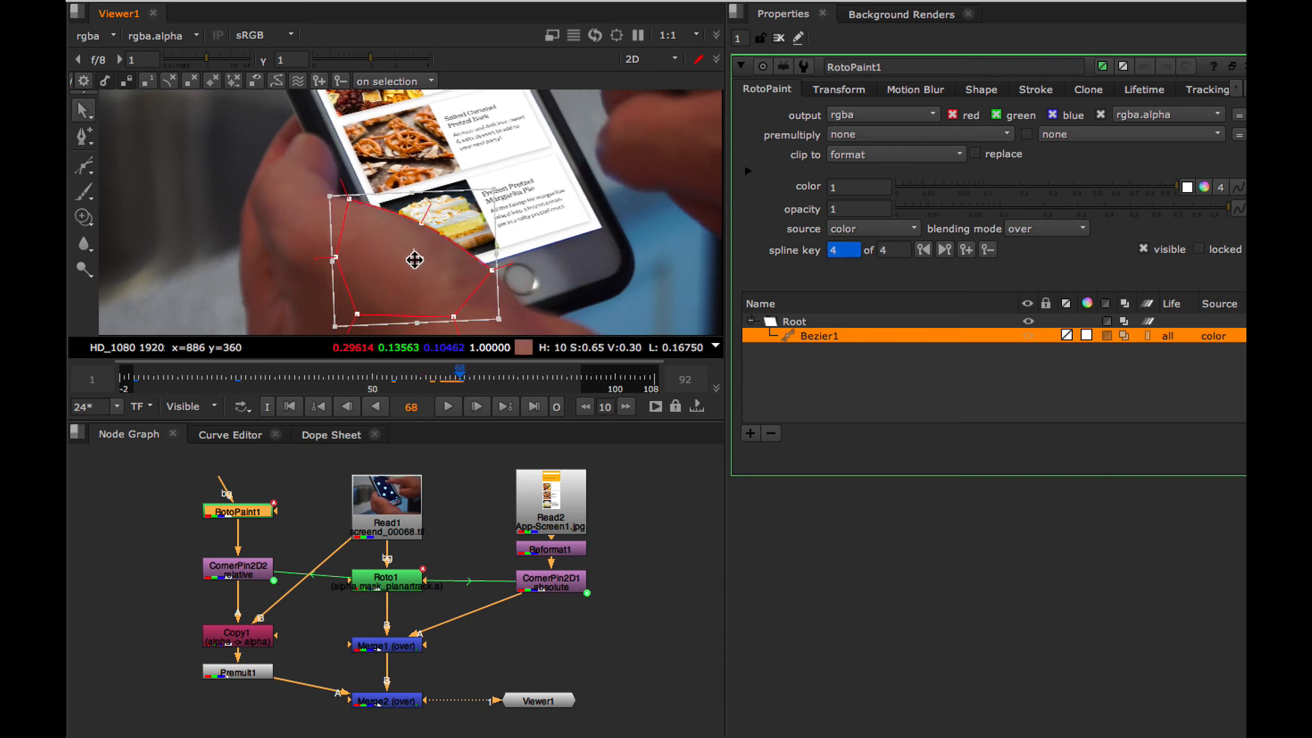
Nudge the whole Bezier1 shape to match the thumb edge at frames 78 and 92.
drag(482, 375, 509, 374)
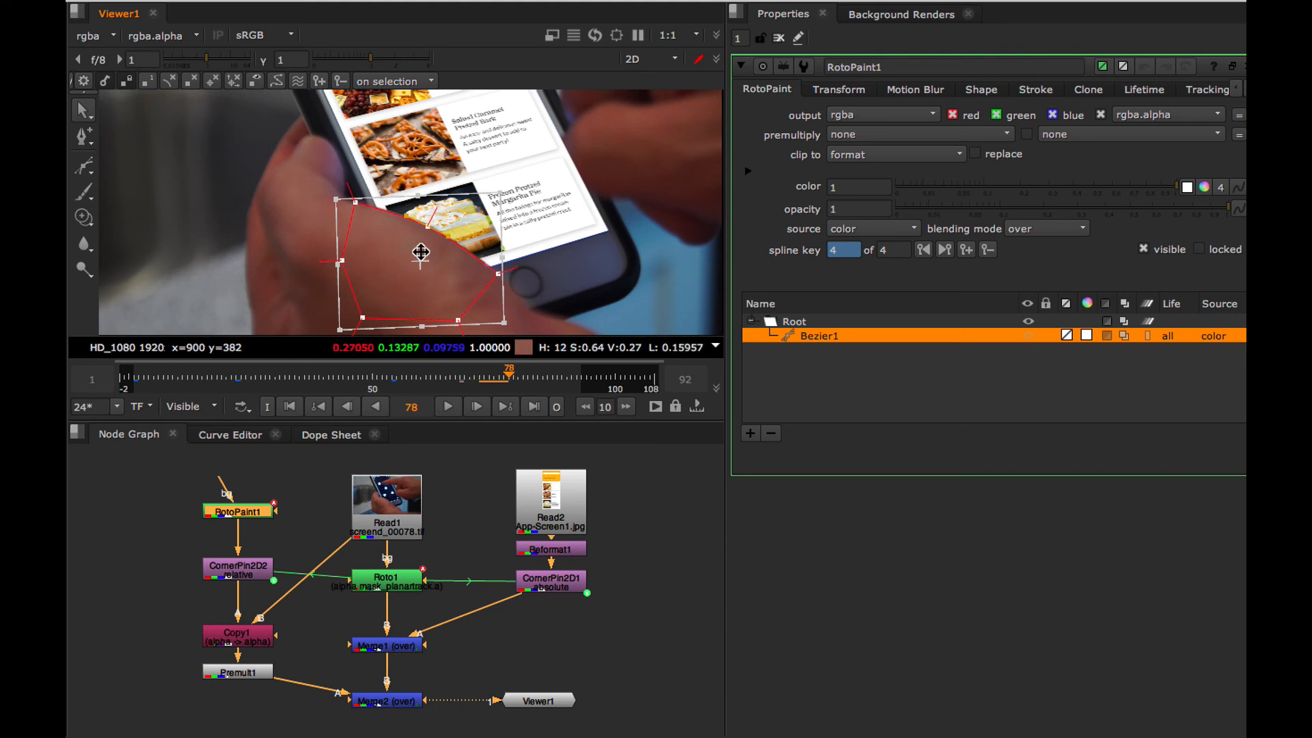
drag(528, 375, 579, 380)
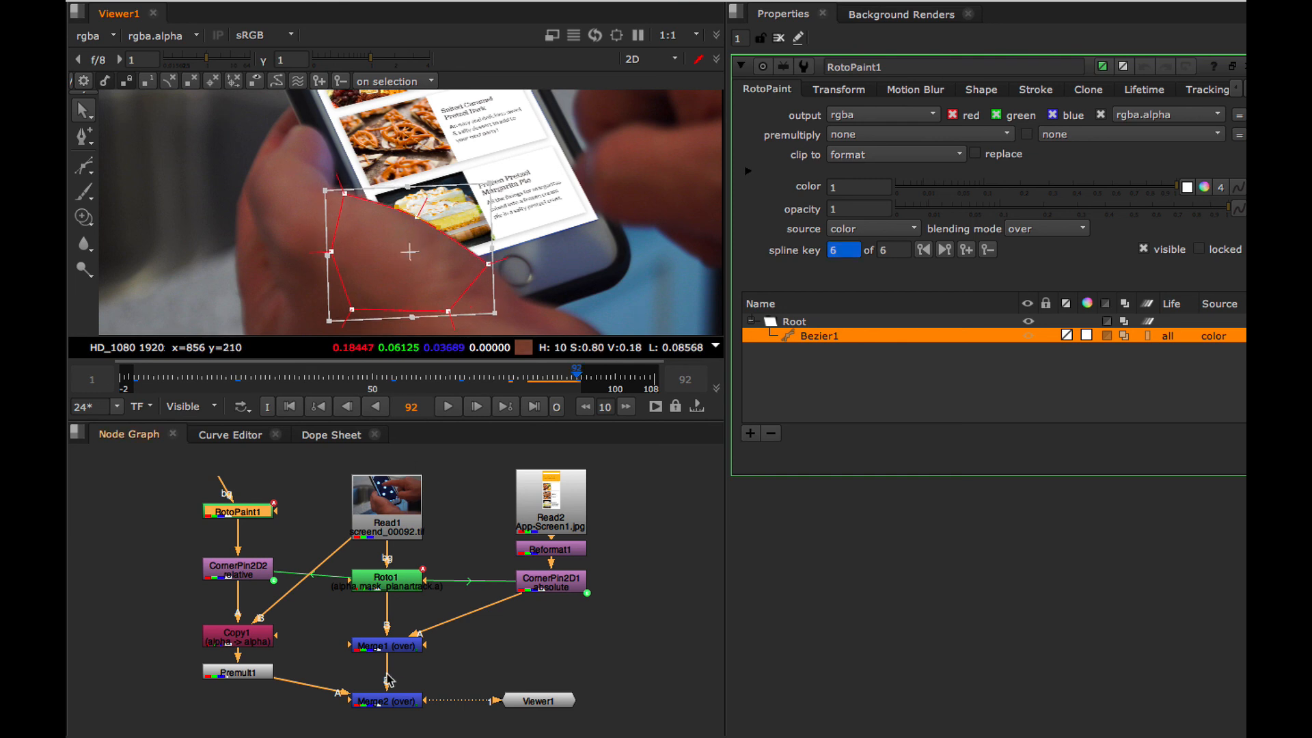
View the Merge2 output without RotoPaint1's properties and overlay, and play back the composite to check the thumb edge.
click(389, 697)
key(1)
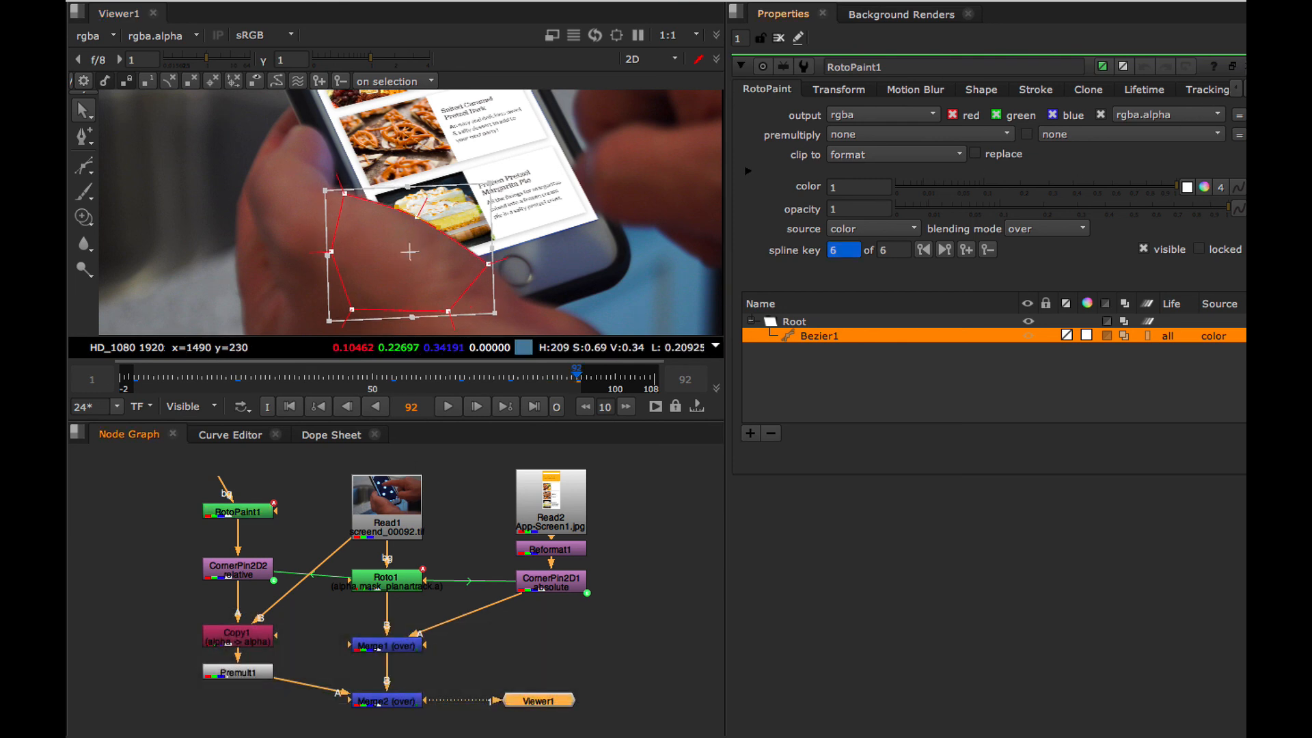
click(1245, 67)
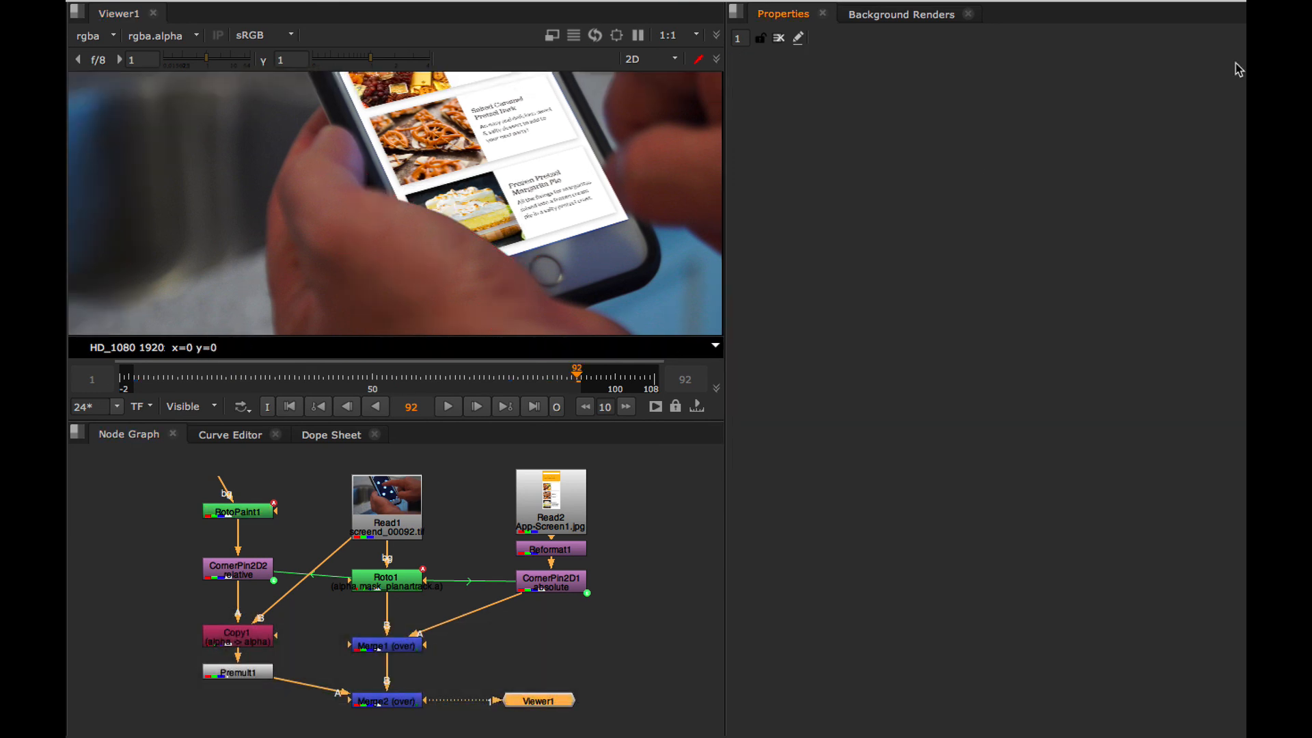
click(449, 408)
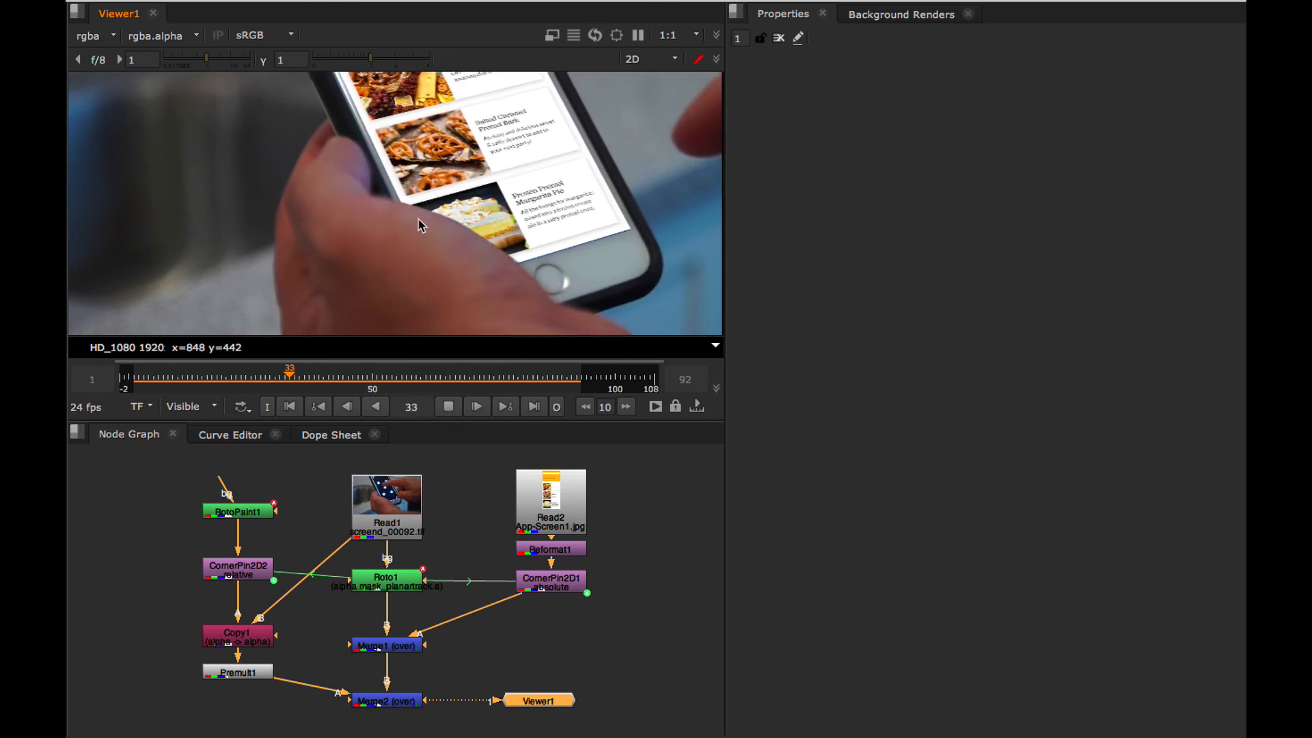
click(233, 581)
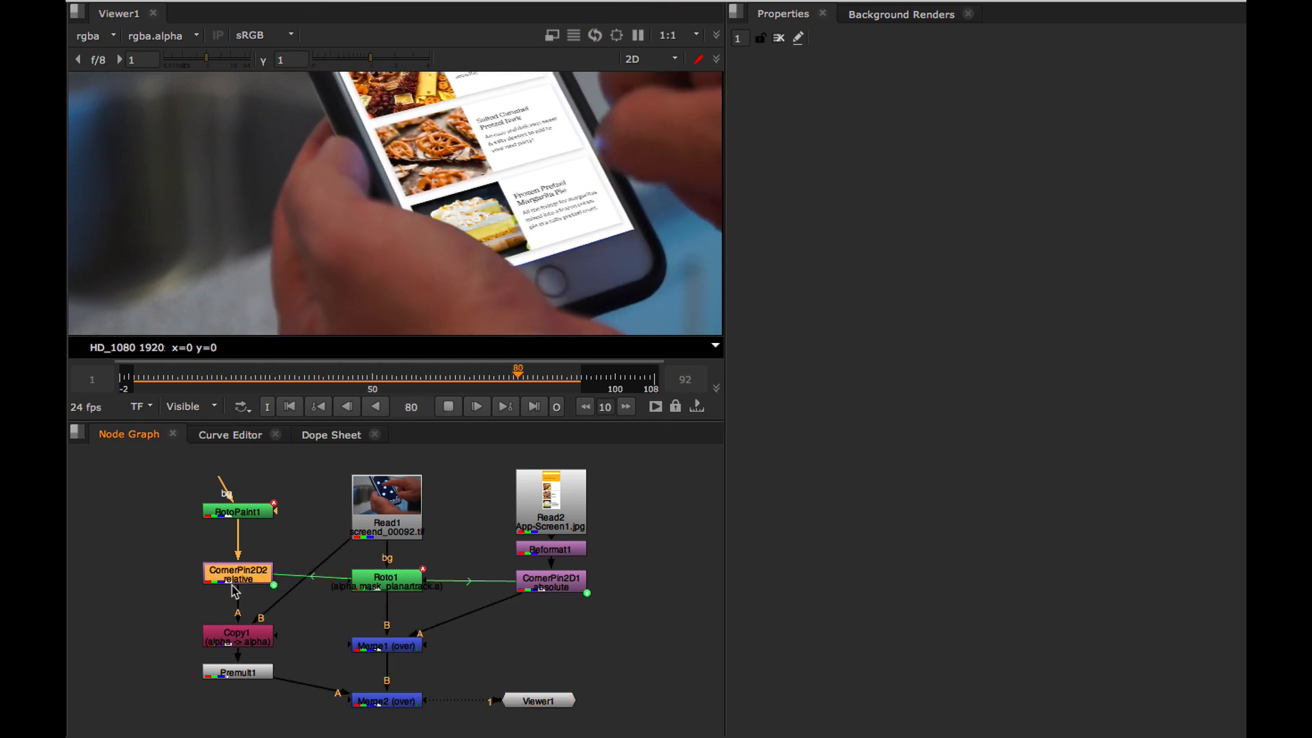
click(448, 406)
Reopen RotoPaint1 and nudge all Bezier1 points to match the thumb edge at frame 59, and play back the composite with its properties closed.
drag(472, 377, 418, 381)
double_click(260, 511)
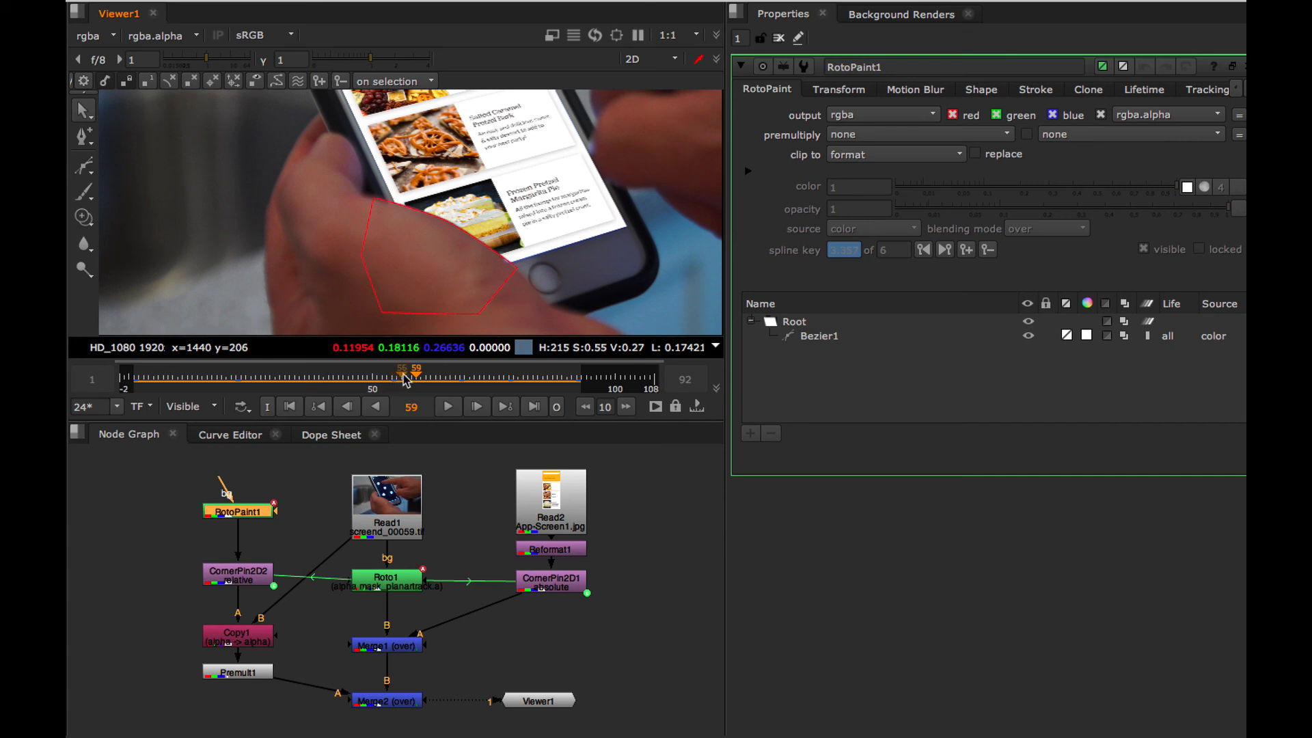
drag(315, 162, 536, 331)
drag(442, 258, 442, 261)
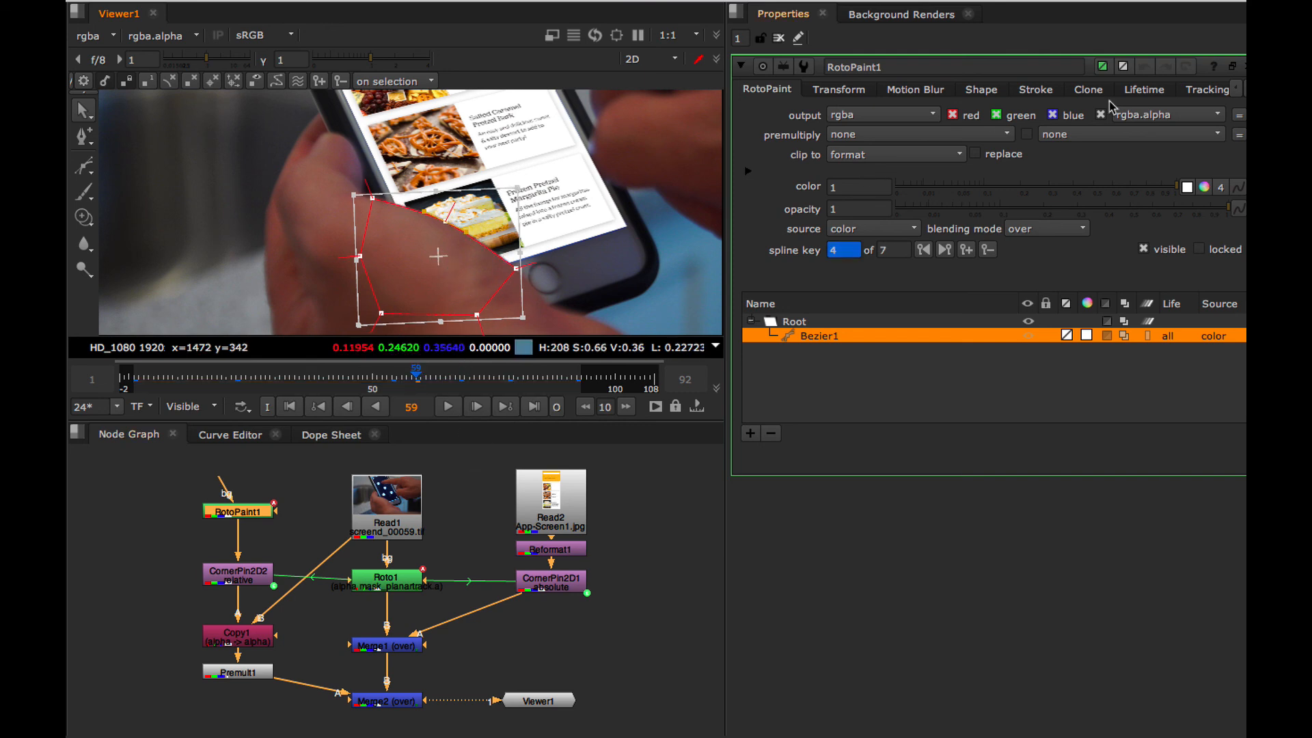
click(1246, 67)
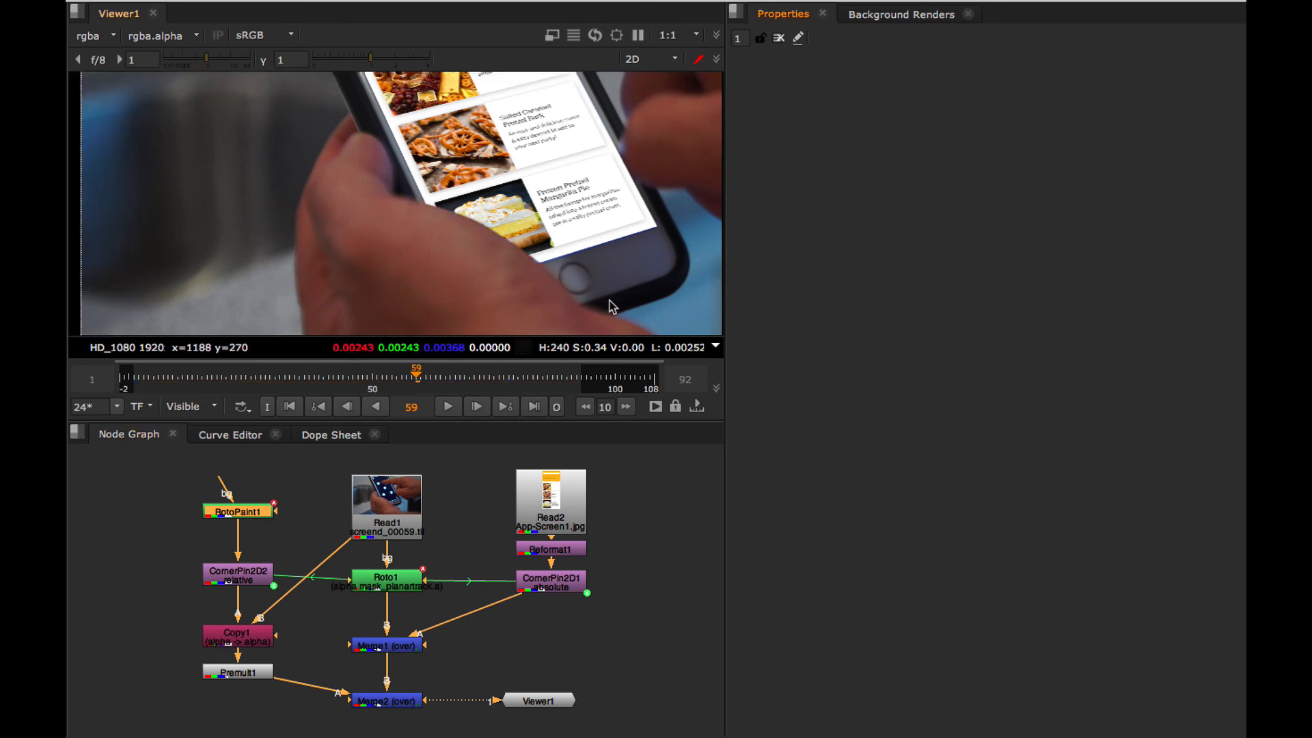
click(448, 407)
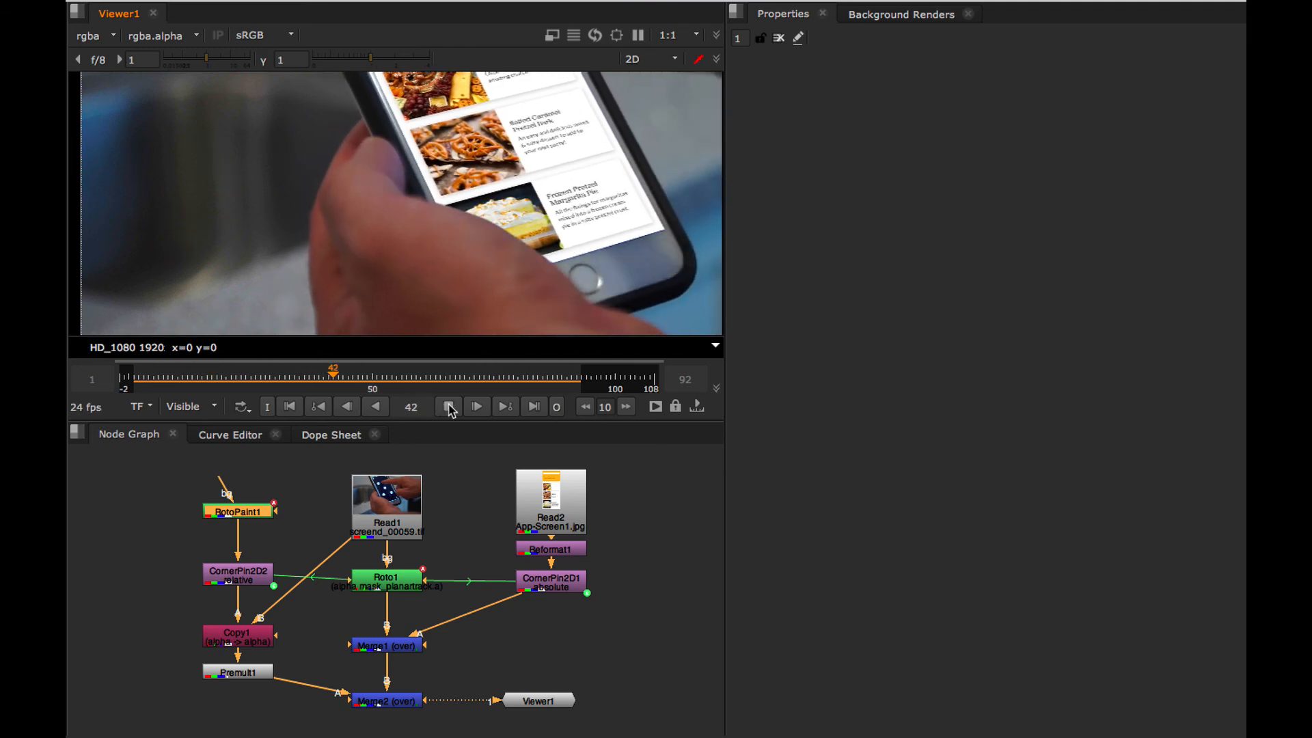
click(448, 406)
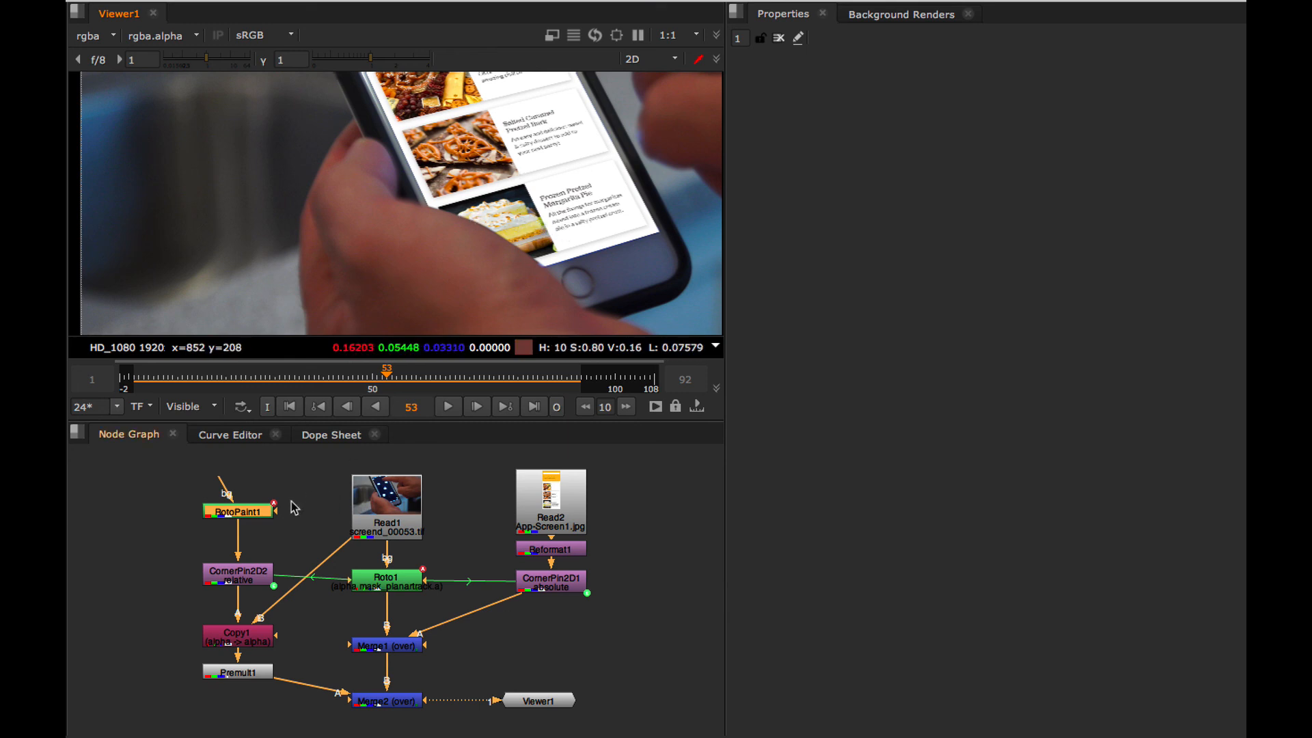
Shift RotoPaint1 and CornerPin2D2 slightly down in the node graph, lining CornerPin2D2 up with Roto1.
drag(240, 517, 241, 521)
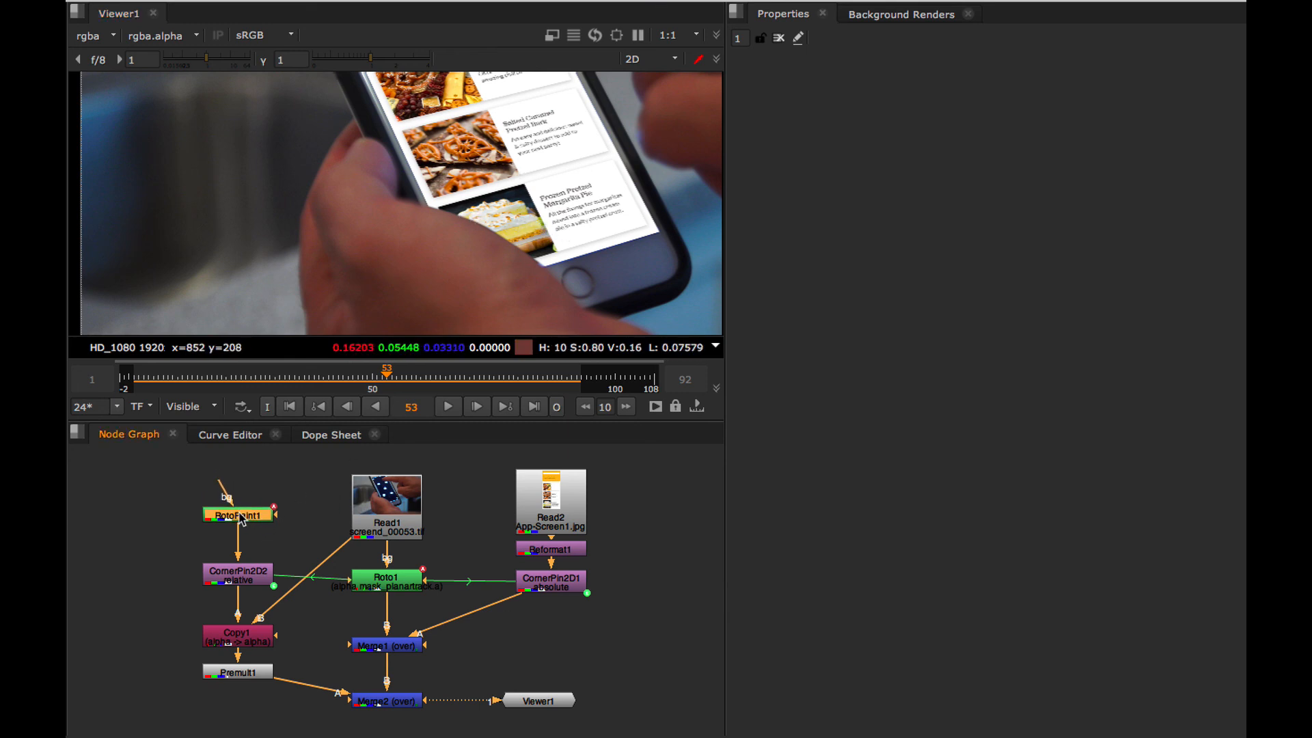
drag(244, 573, 244, 580)
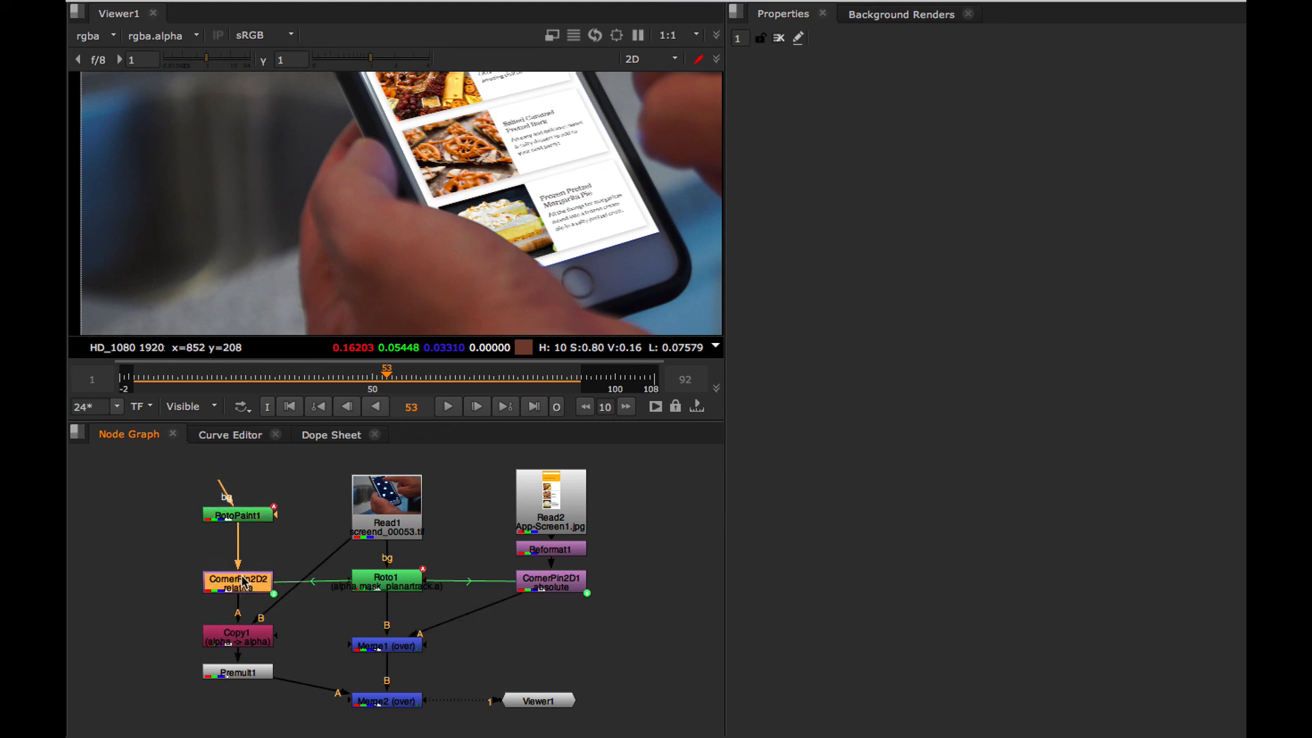